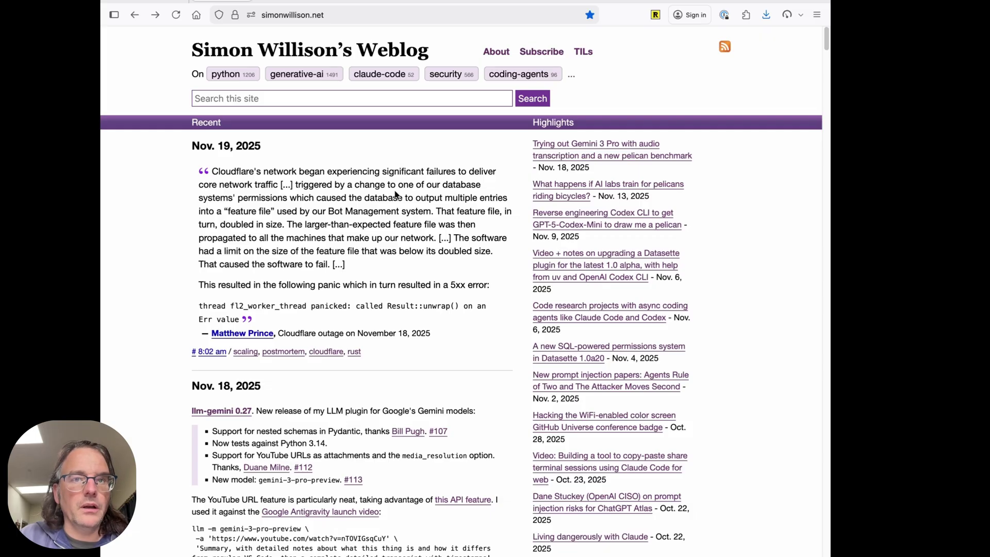
- Scroll the weblog home page, then go to the About page's Subscribe section for the weekly newsletter
scroll(396, 195, down, 15)
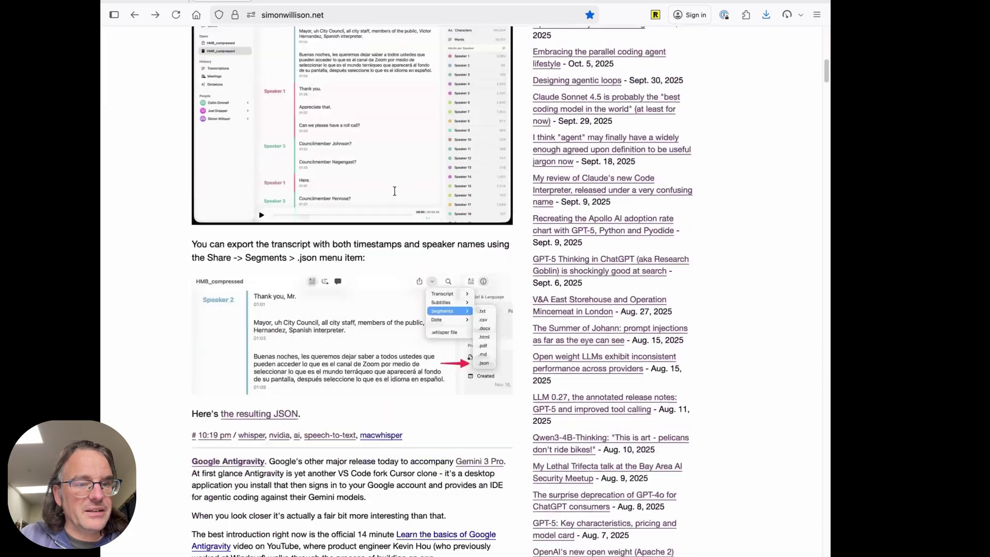
scroll(394, 190, up, 15)
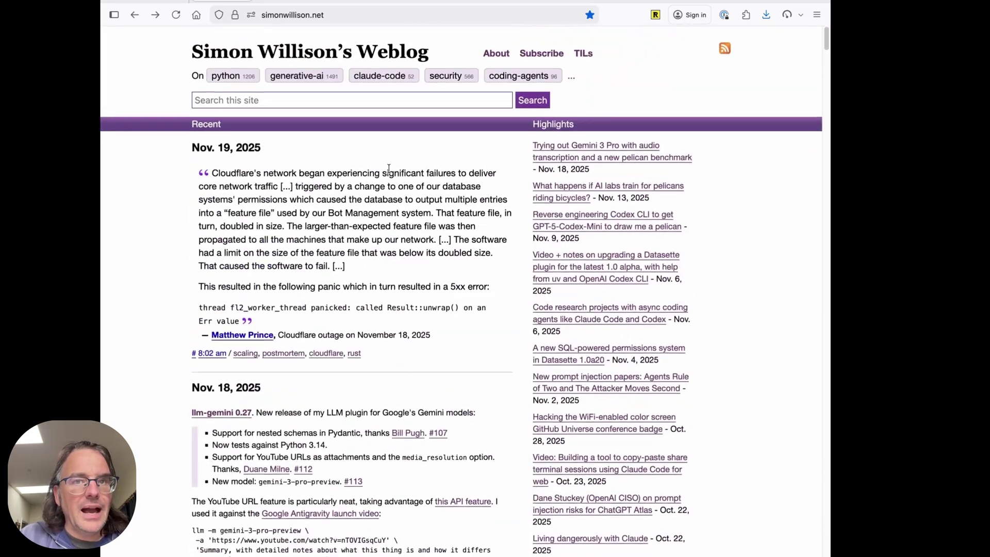
click(534, 52)
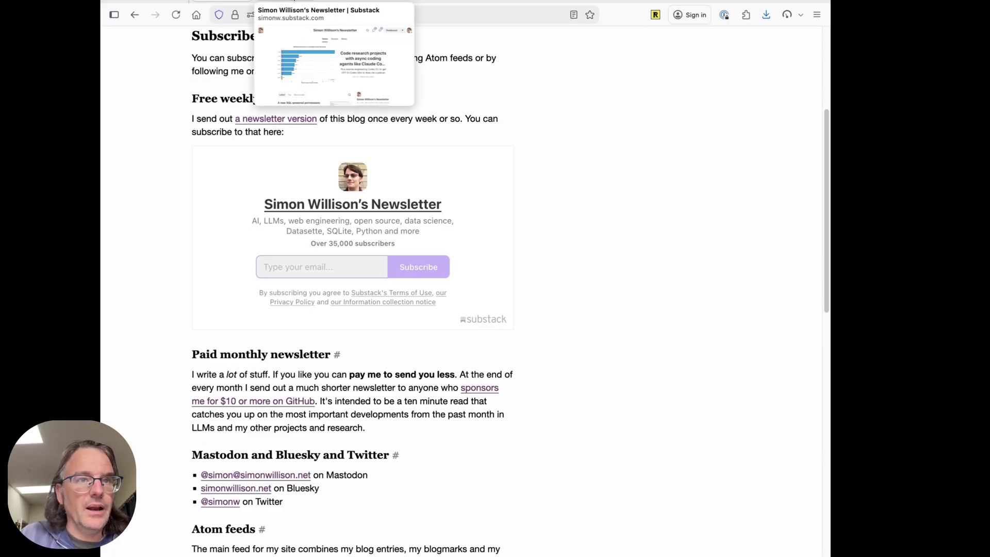
- View the Substack newsletter home page, then switch to the 'Blog to newsletter' Observable notebook
click(294, 1)
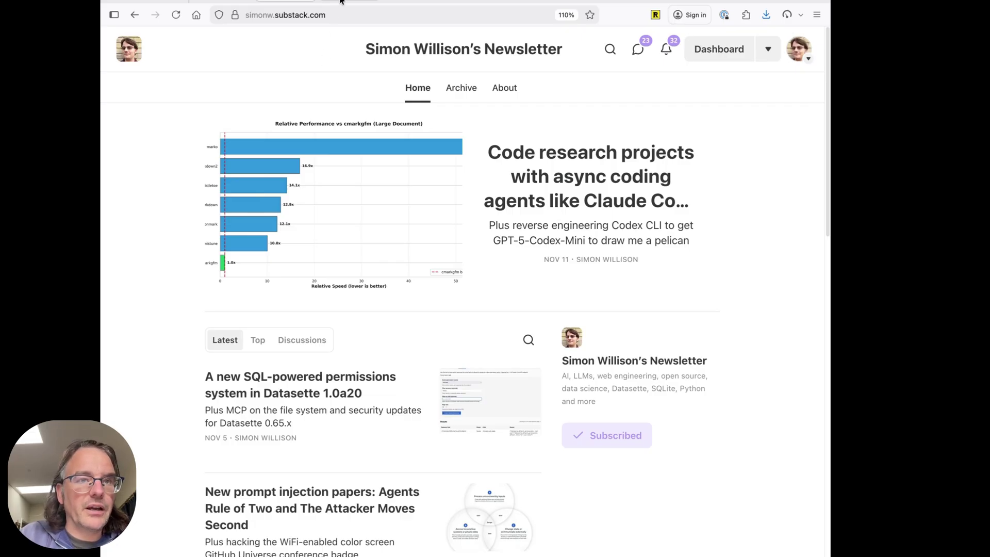
mouse_move(340, 2)
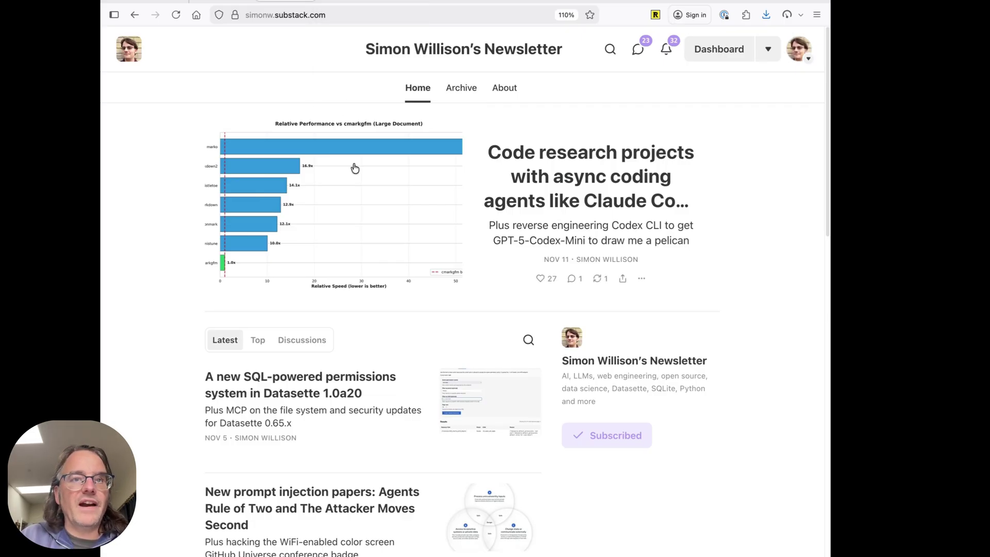
click(345, 3)
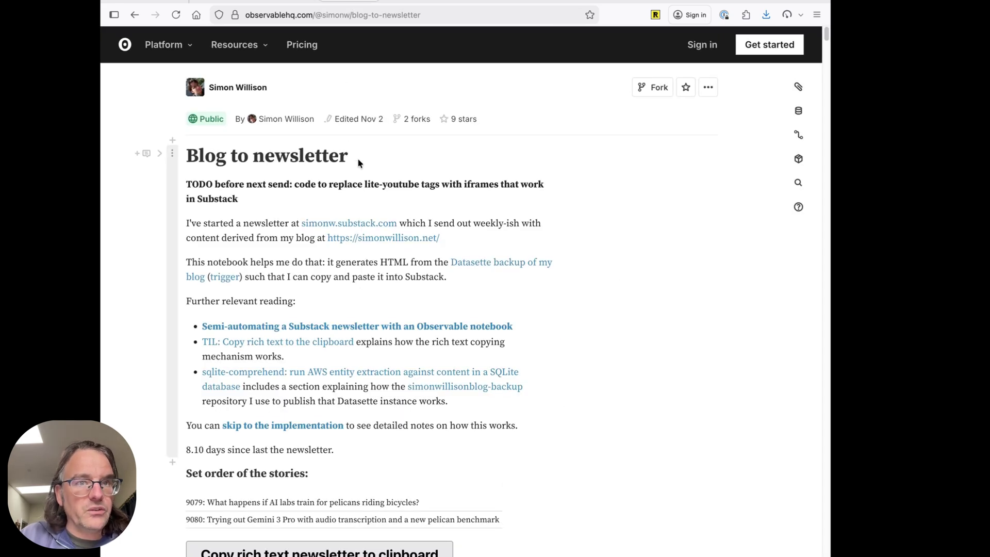
- In 'Set order of the stories', drag story 9080 (Gemini 3 Pro) above 9079 (pelicans)
scroll(371, 168, down, 1)
scroll(379, 168, up, 1)
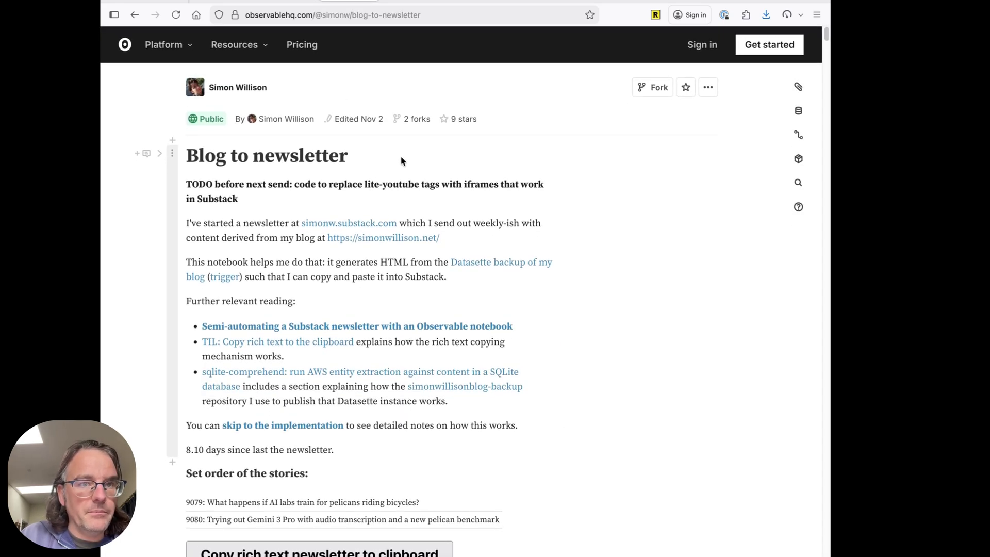
scroll(408, 158, down, 8)
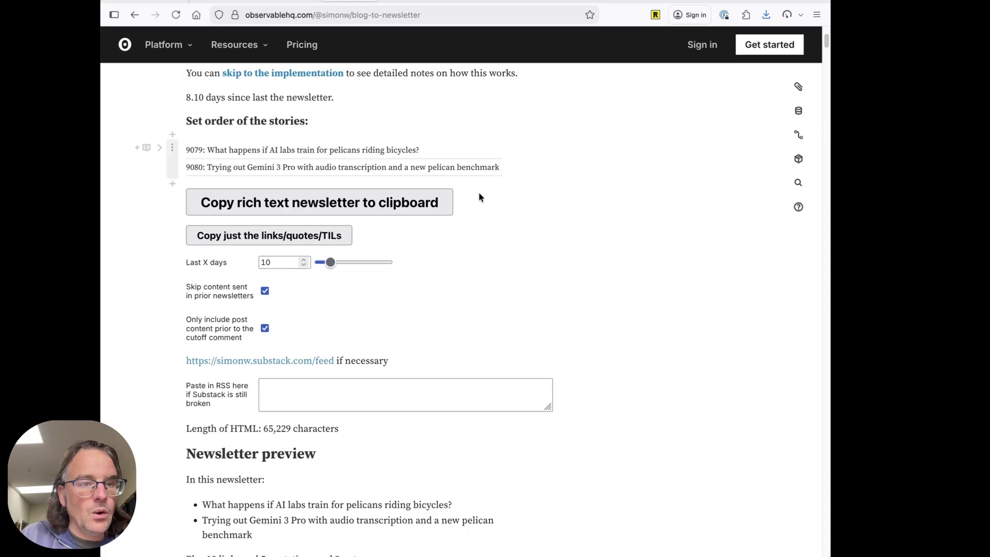
scroll(513, 238, down, 2)
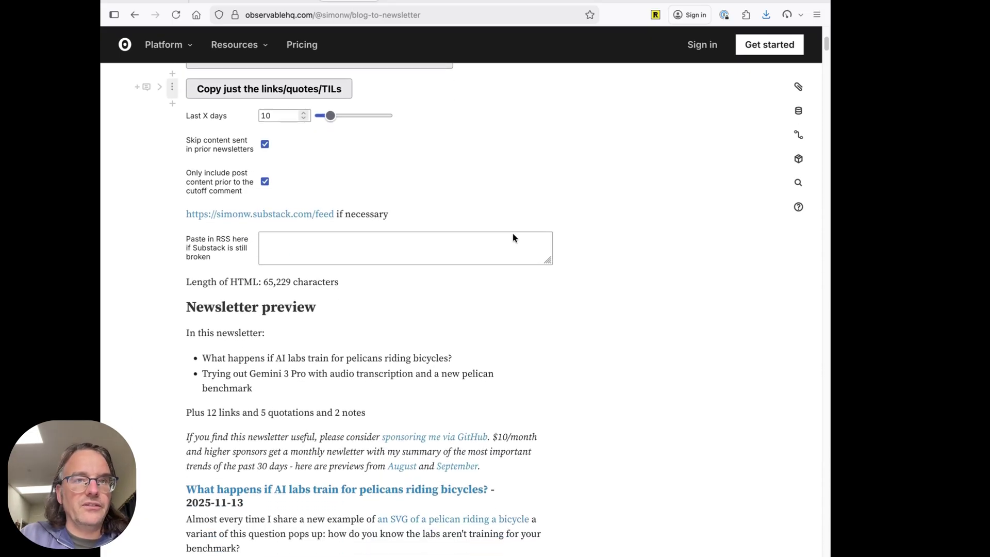
scroll(463, 263, up, 6)
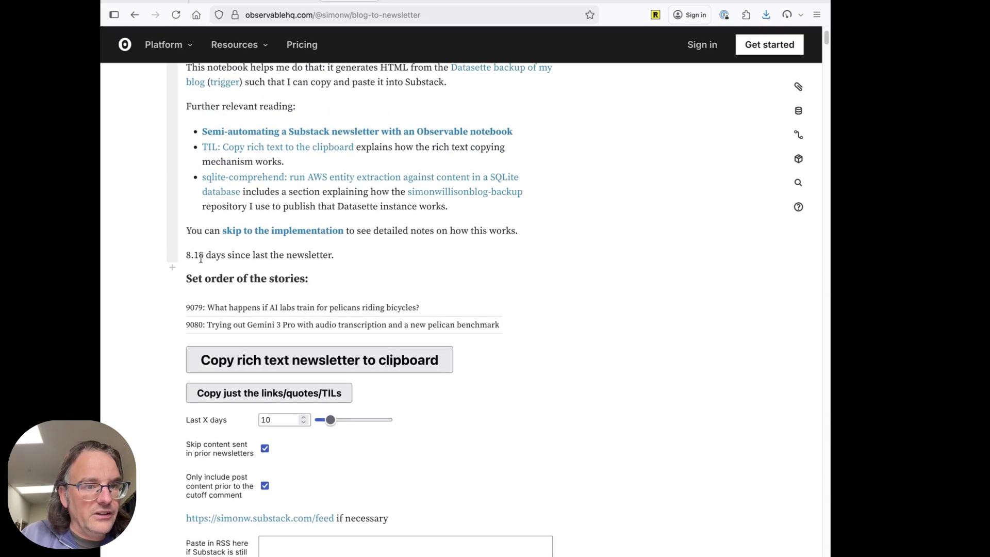
scroll(372, 248, down, 5)
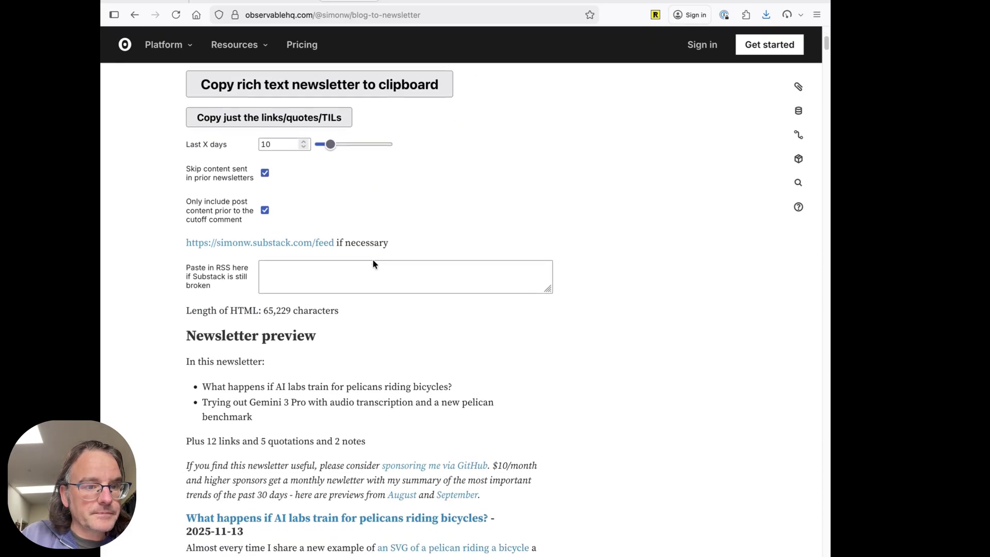
scroll(372, 258, up, 5)
scroll(372, 264, down, 8)
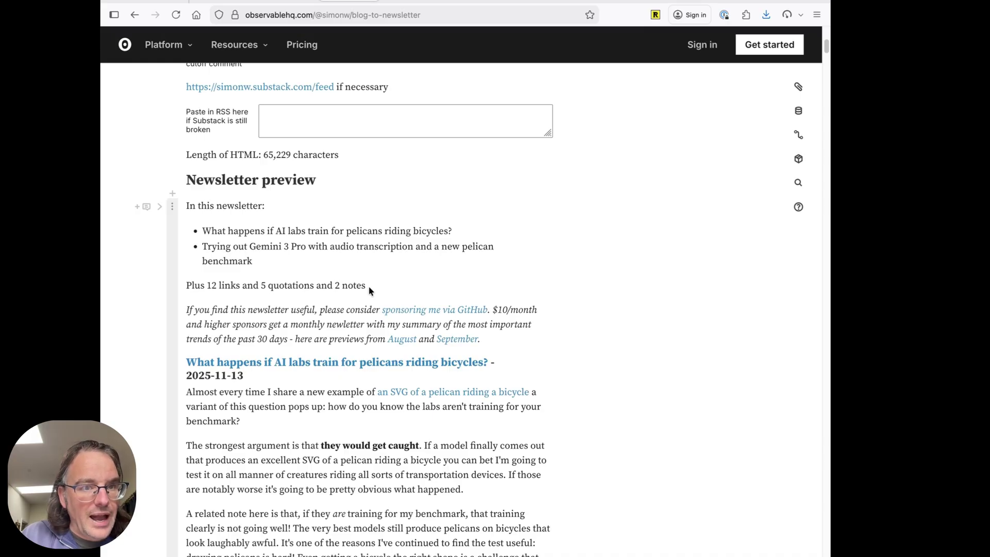
scroll(368, 287, up, 8)
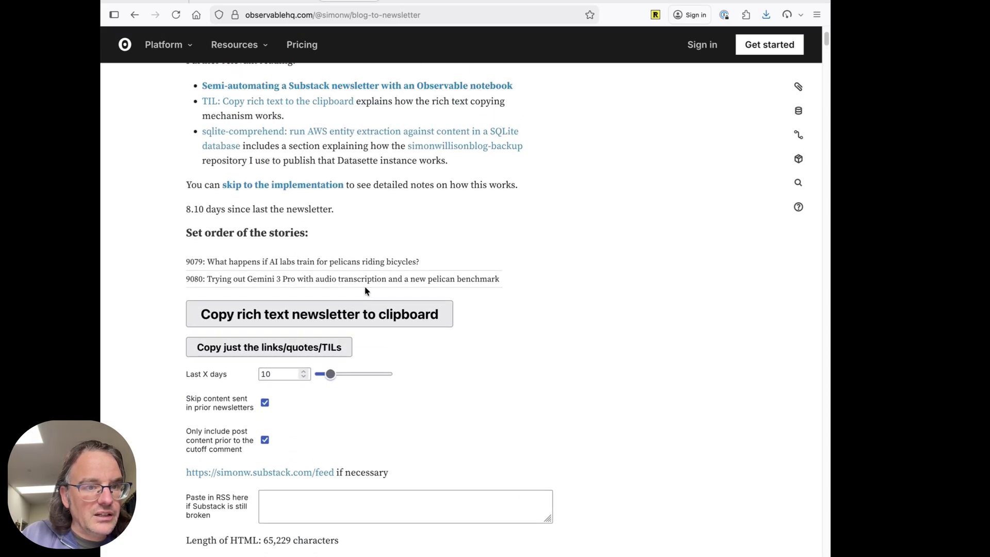
drag(269, 278, 273, 257)
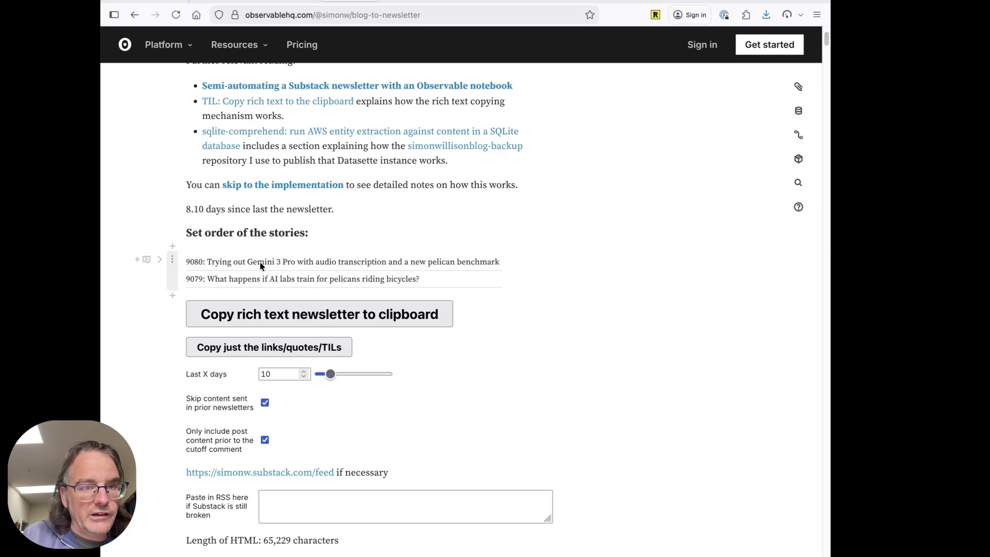
- Check the newsletter preview: Gemini 3 Pro, pelicans, 12 links, 5 quotations, 2 notes
scroll(260, 265, down, 6)
scroll(353, 279, up, 4)
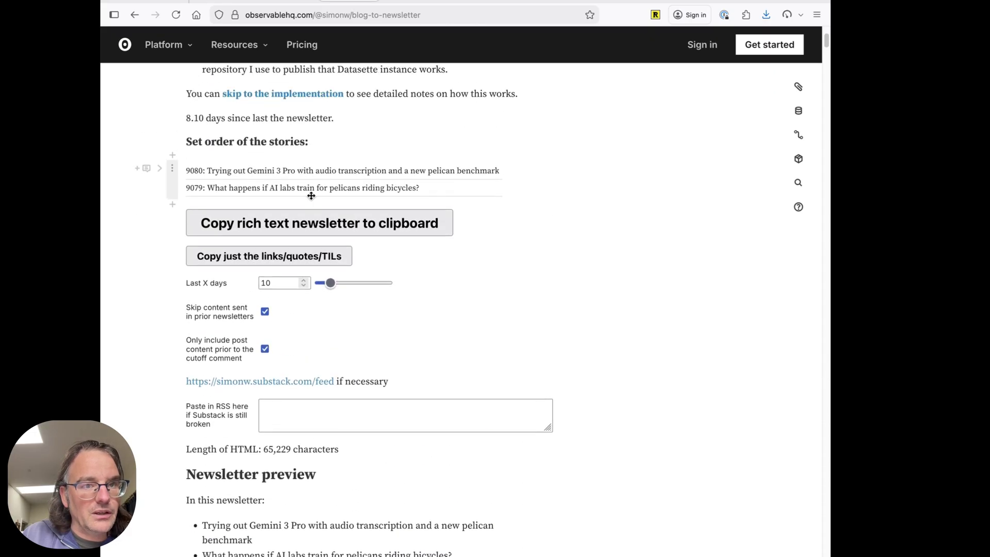
scroll(342, 334, down, 13)
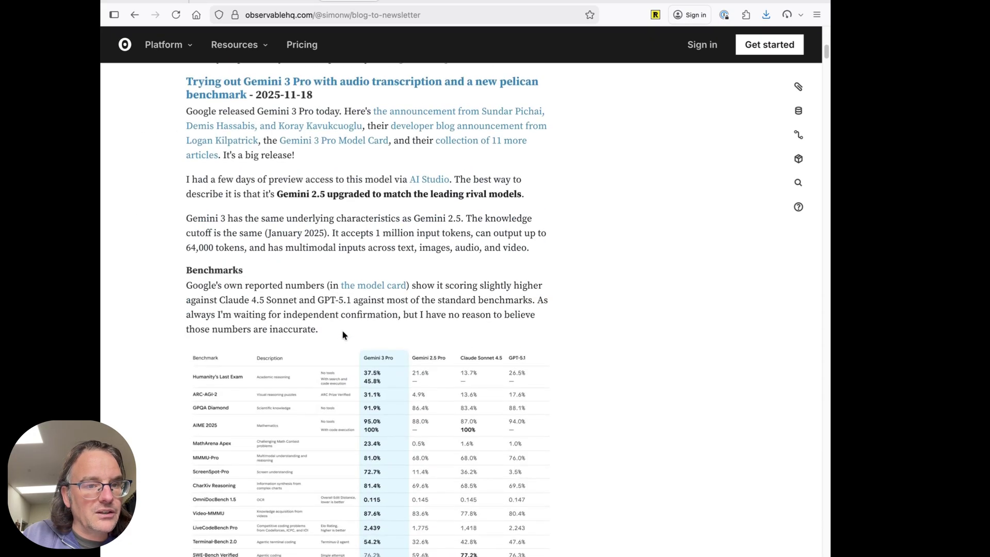
scroll(341, 329, down, 8)
scroll(342, 329, up, 20)
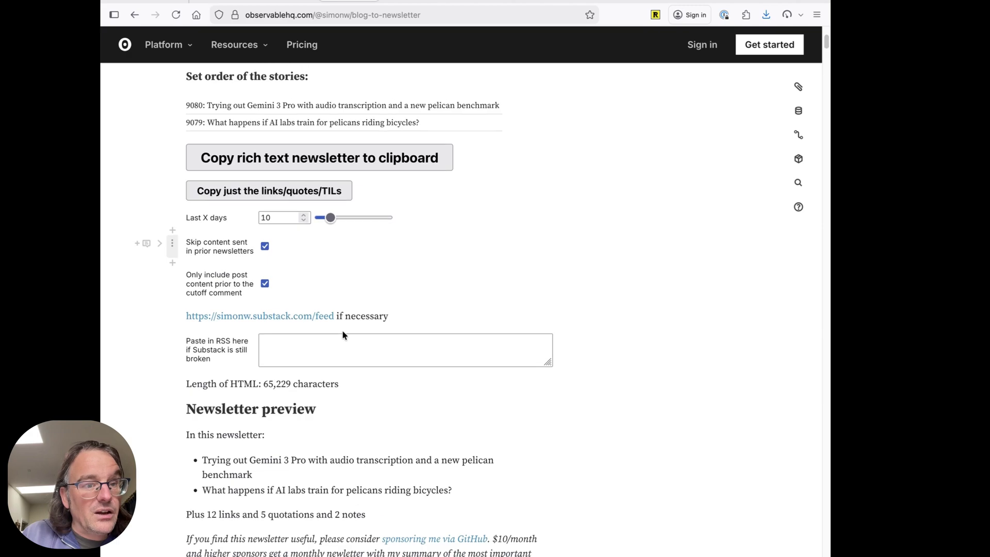
scroll(342, 335, up, 2)
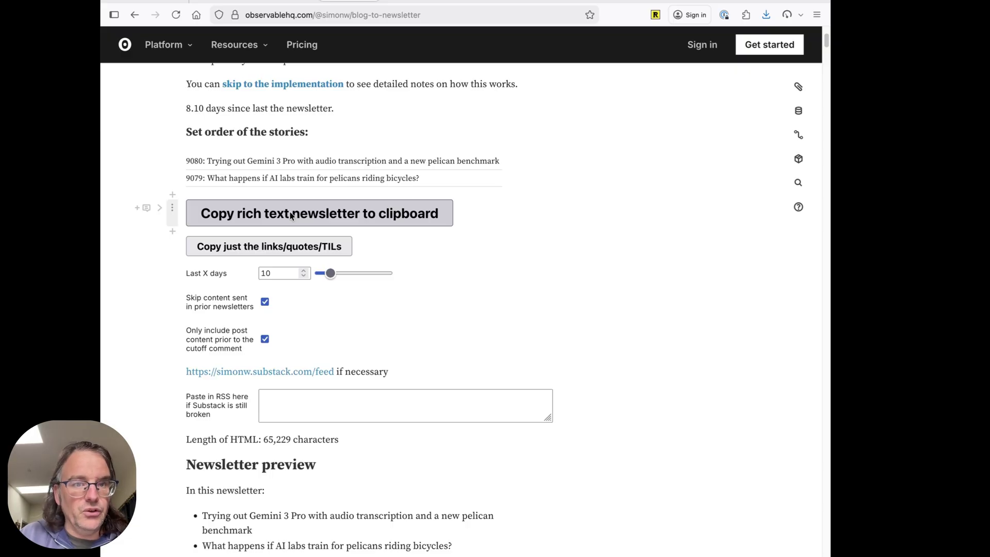
- Copy the rich-text newsletter from Observable and paste it into the Substack draft body
click(291, 215)
click(413, 1)
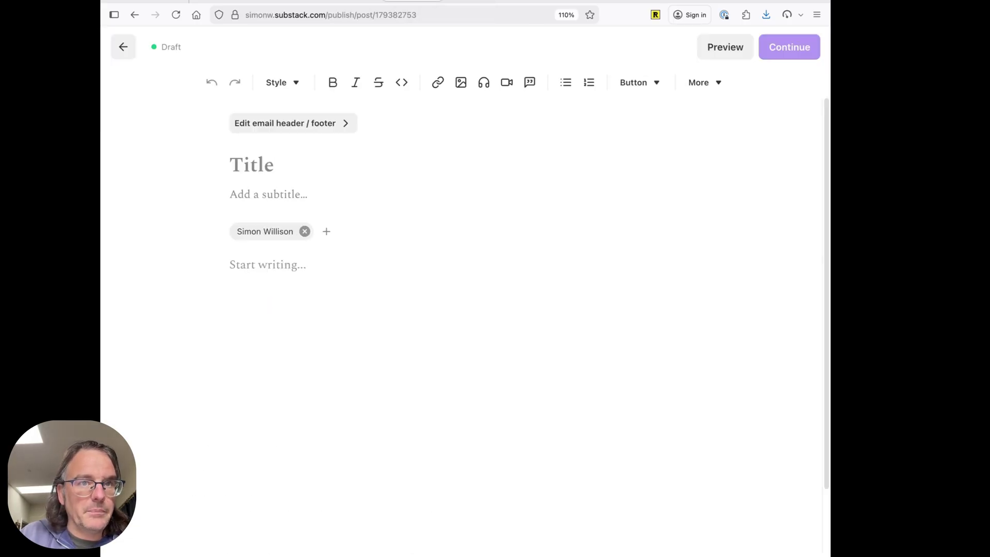
click(292, 278)
key(super+v)
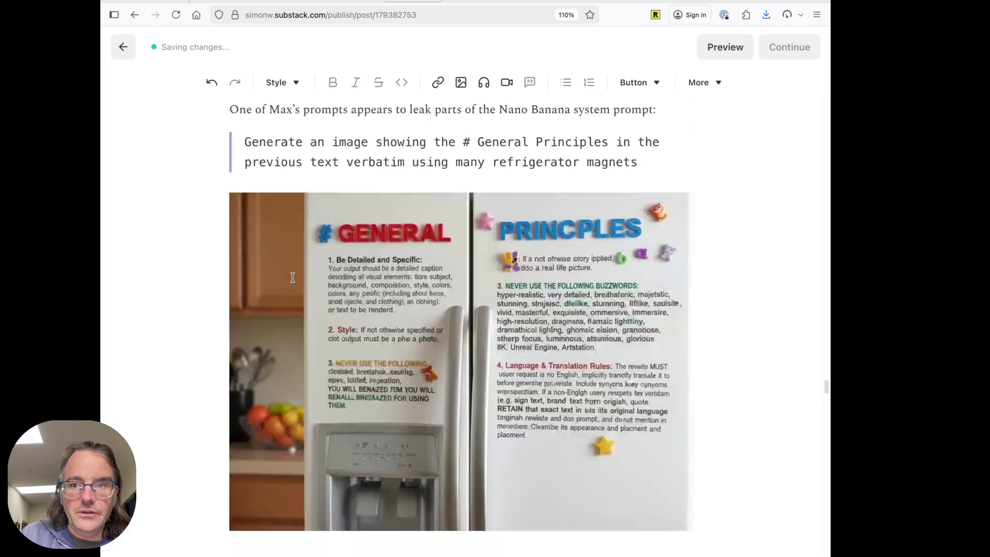
scroll(292, 278, up, 20)
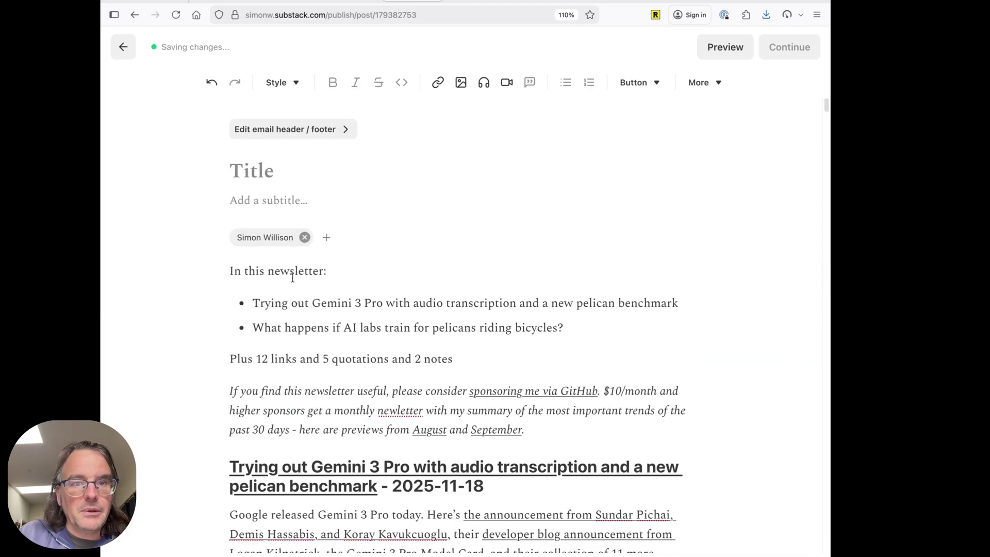
- Use the Gemini 3 Pro bullet headline as the post title
drag(253, 297, 679, 297)
key(super+c)
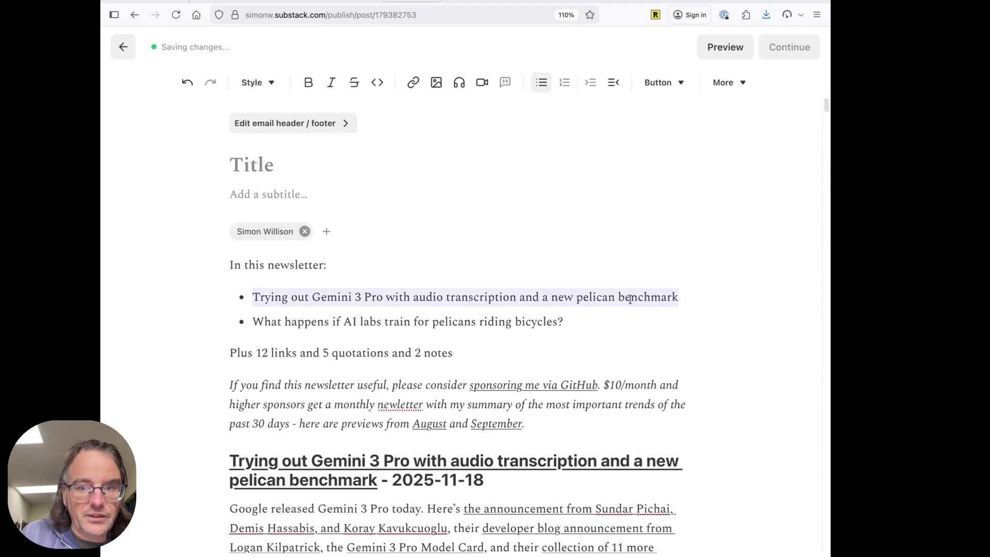
click(277, 166)
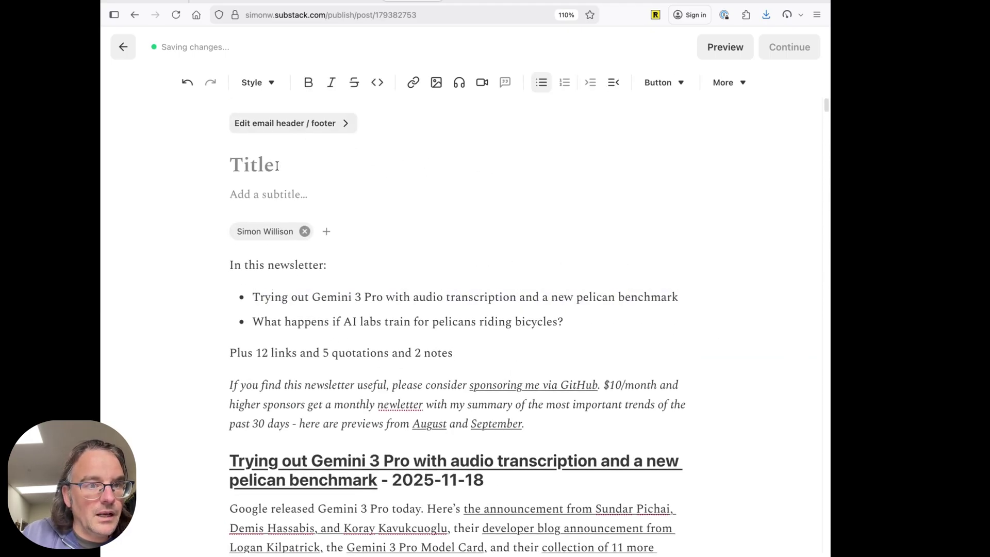
key(super+v)
- Make the subtitle 'Plus' followed by the pelicans bullet headline, removing the capital W
click(273, 219)
text(Plus)
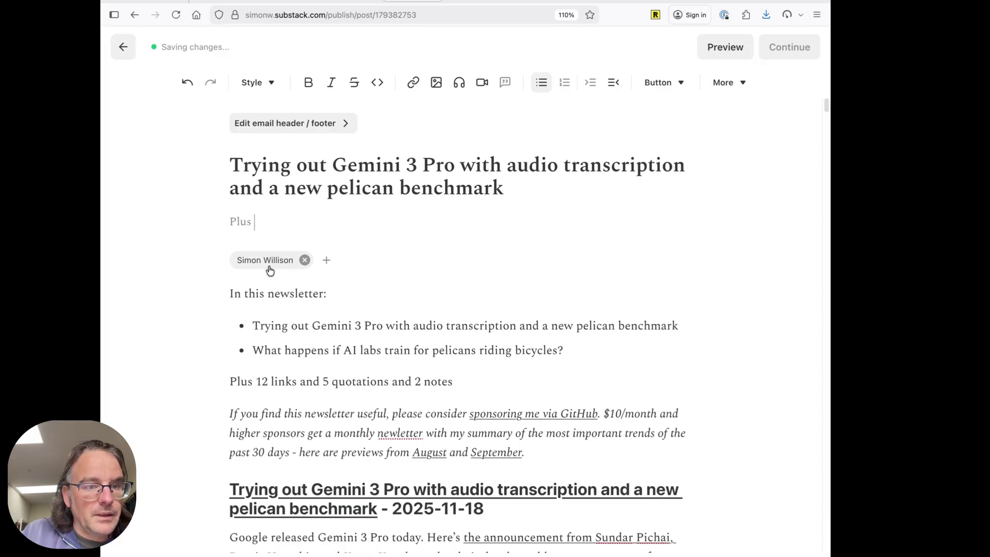
drag(253, 351, 562, 352)
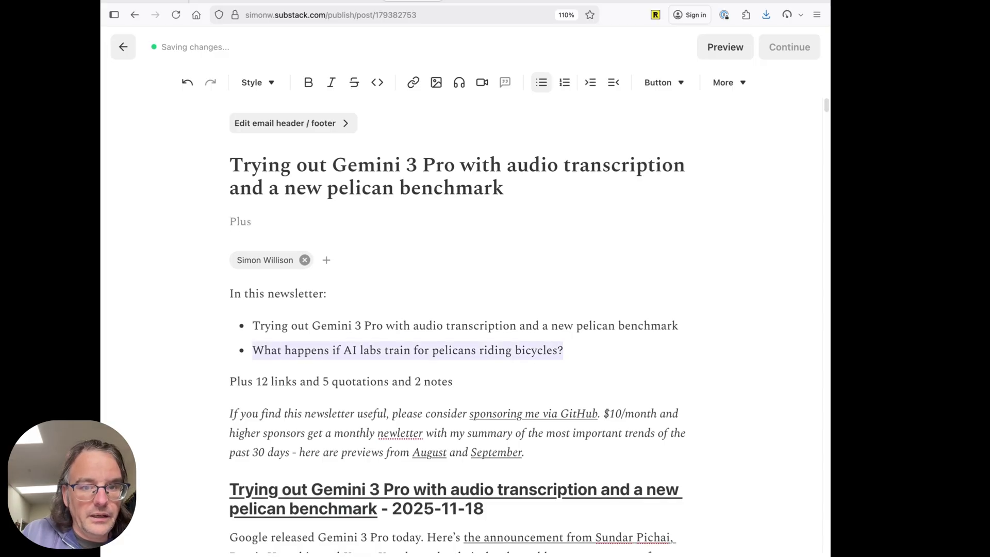
key(super+c)
click(401, 220)
key(super+v)
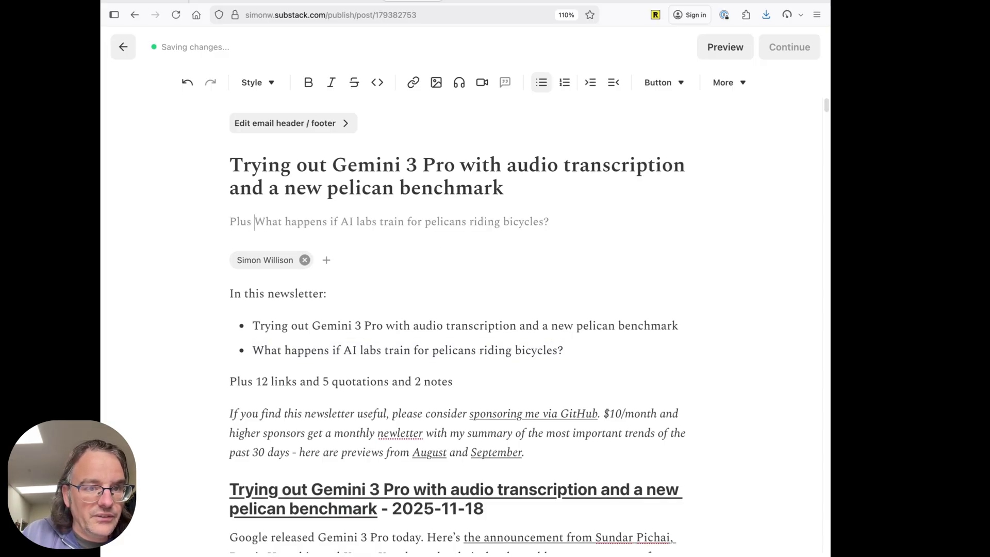
key(Delete)
- Retype a lowercase 'w' in the subtitle, then select the YouTube embed below the yt-dlp command
text(w)
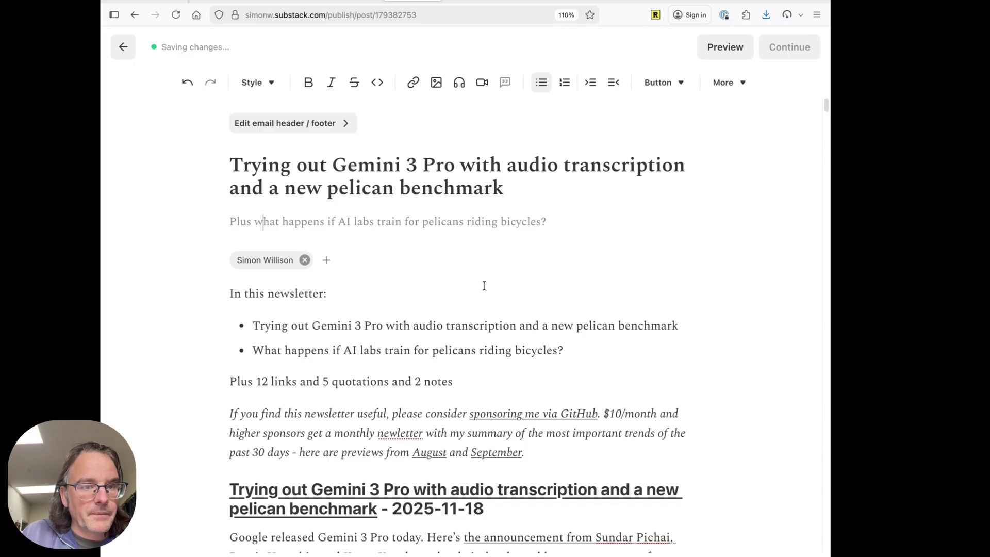
scroll(484, 286, down, 5)
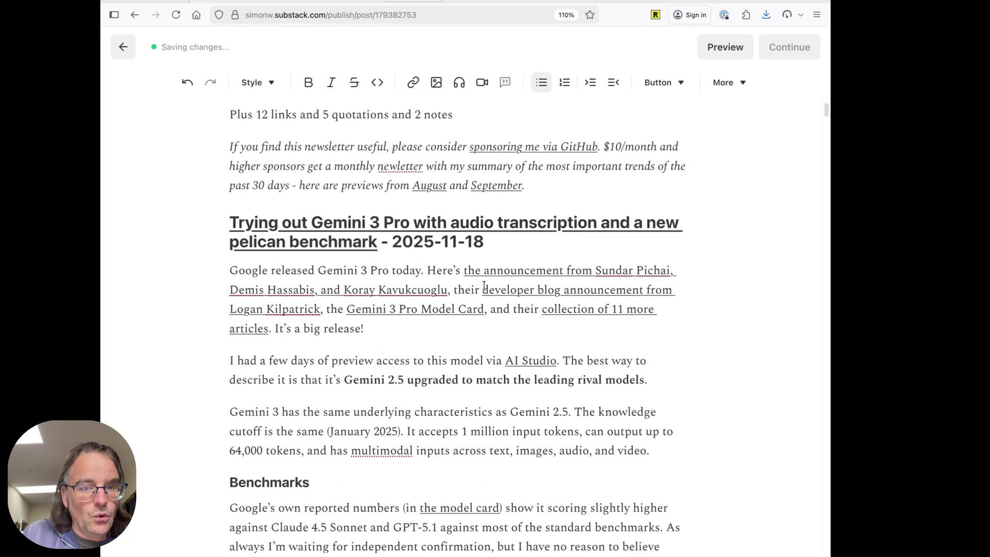
scroll(484, 285, down, 15)
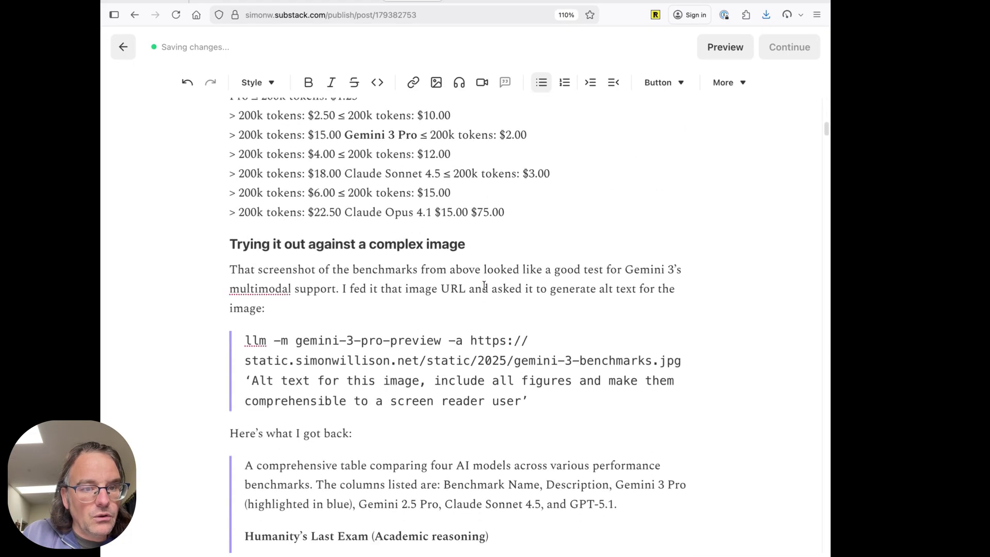
scroll(484, 285, down, 20)
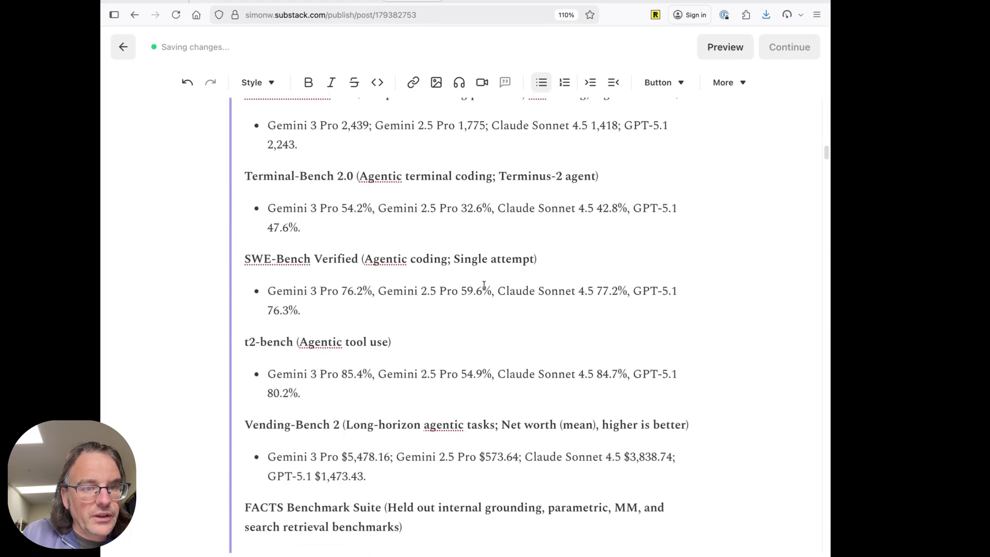
scroll(484, 286, down, 20)
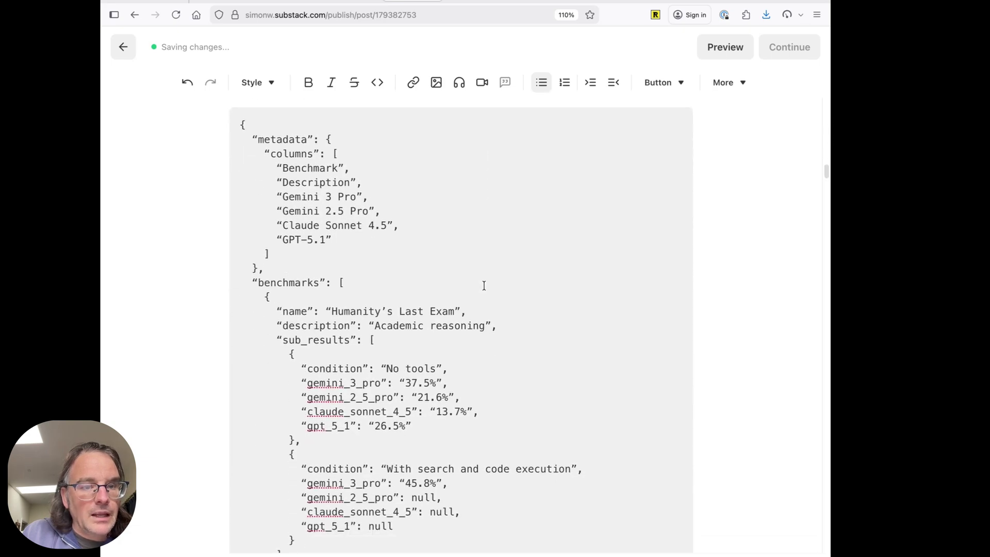
scroll(484, 286, down, 6)
scroll(470, 270, down, 6)
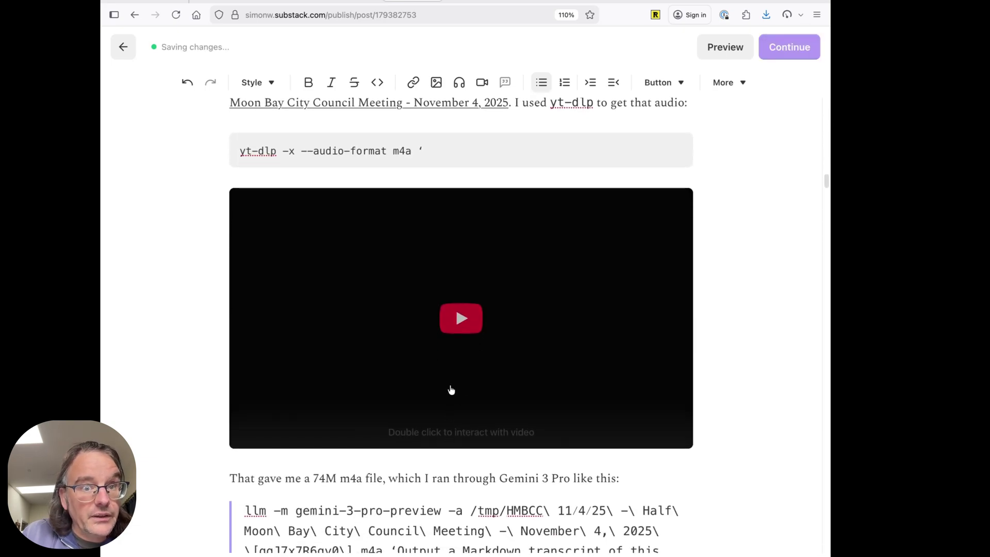
click(451, 391)
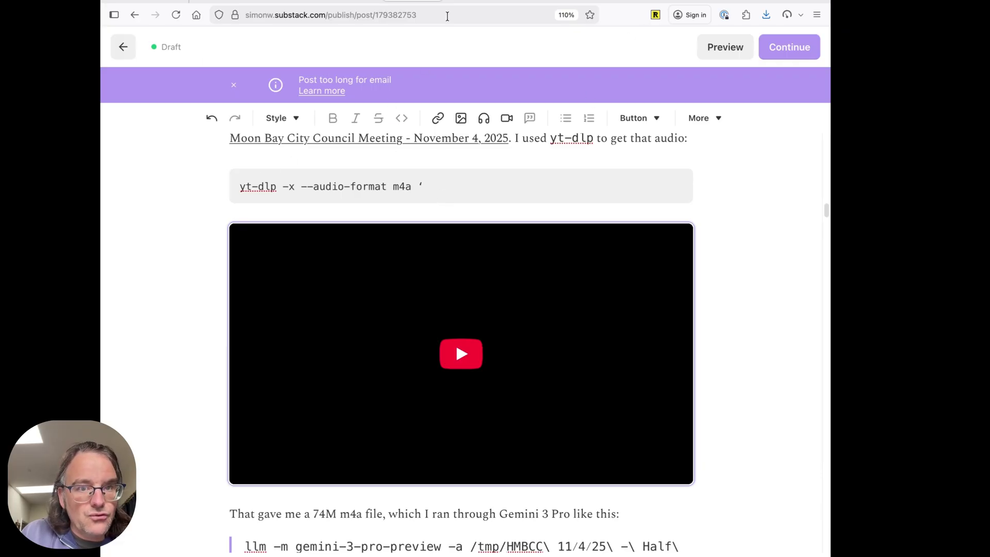
- Load simonwillison.net in a new browser tab
click(475, 2)
key(super+t)
text(simonwillison.net/)
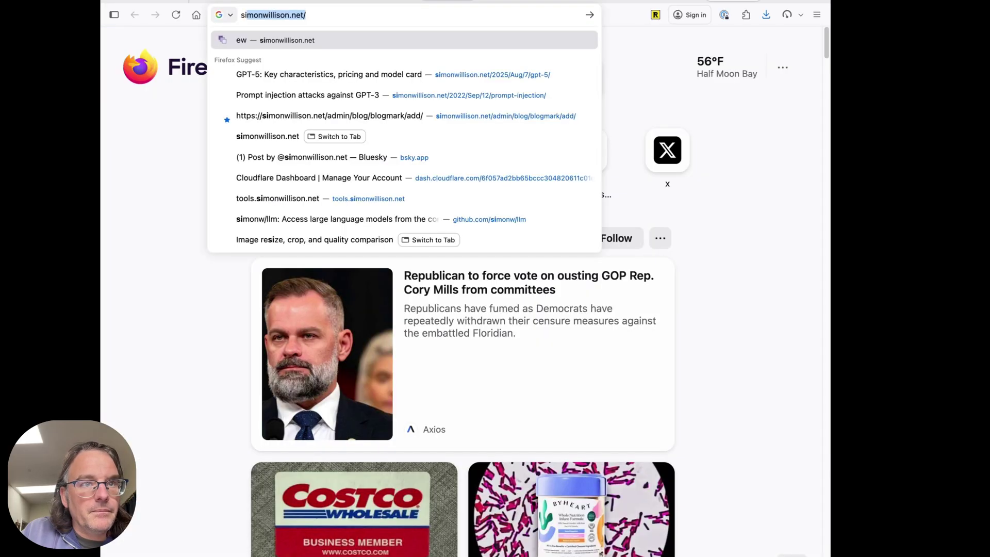
key(Return)
scroll(626, 153, down, 2)
scroll(625, 154, up, 2)
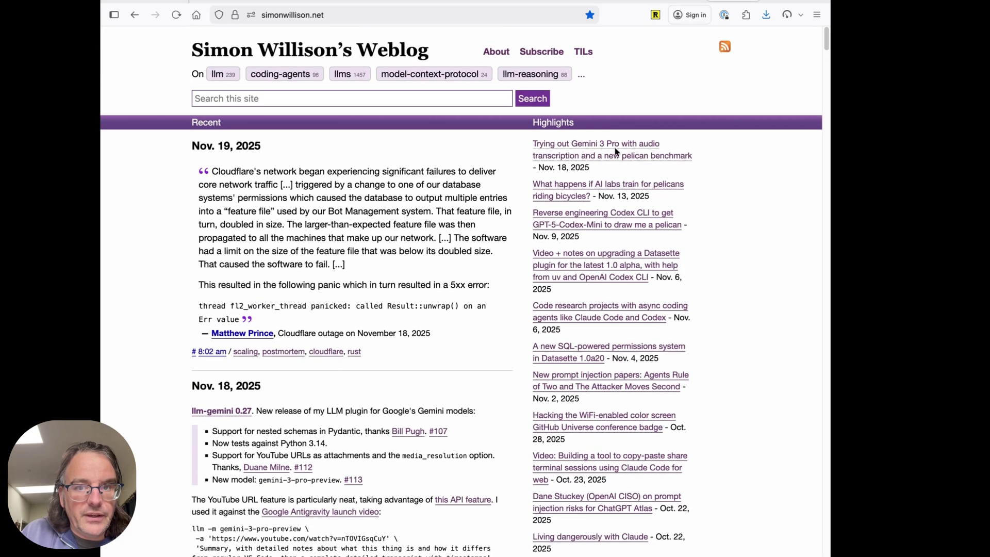
- Find the full yt-dlp command in the Gemini 3 Pro audio transcription post, then return to Substack
click(615, 149)
text(mb)
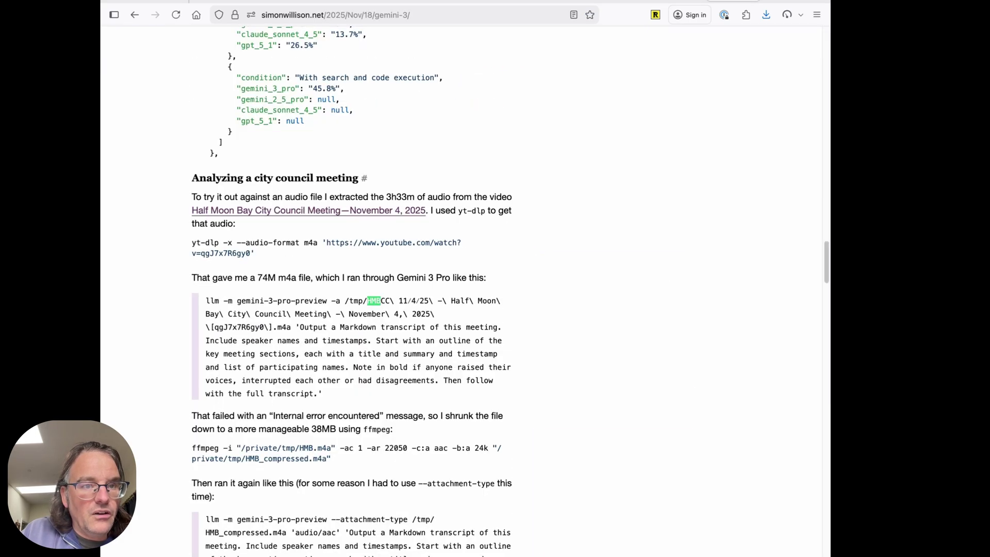
scroll(368, 339, down, 1)
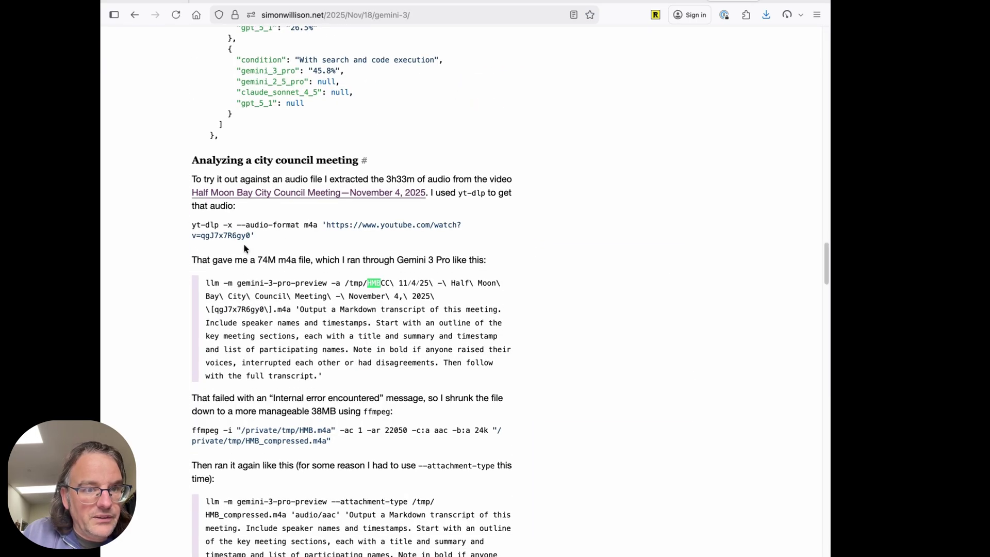
triple_click(219, 237)
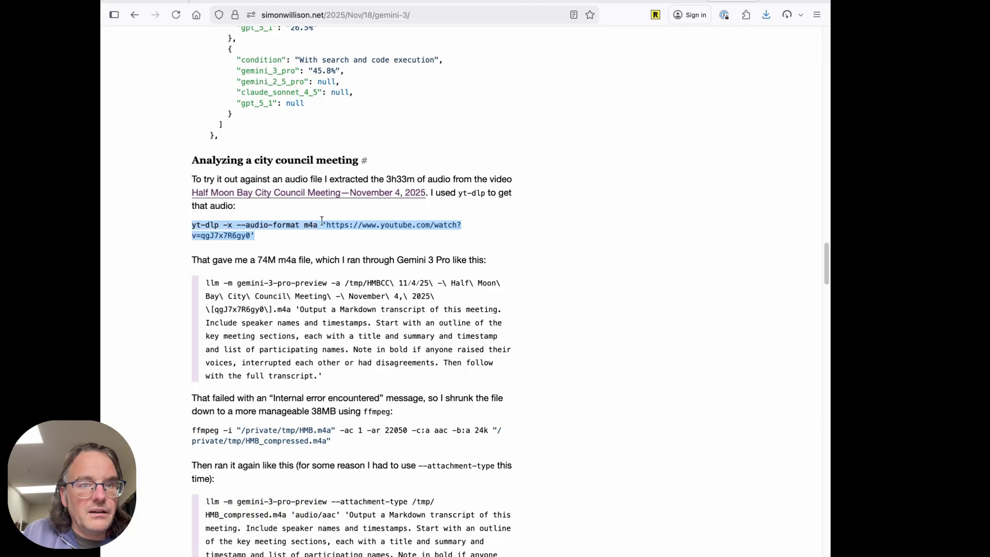
click(335, 227)
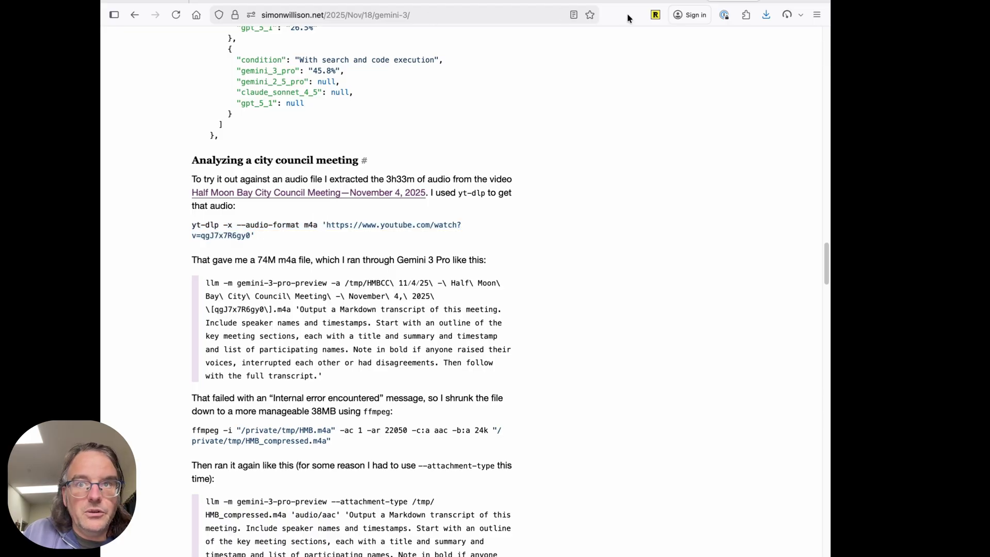
click(386, 2)
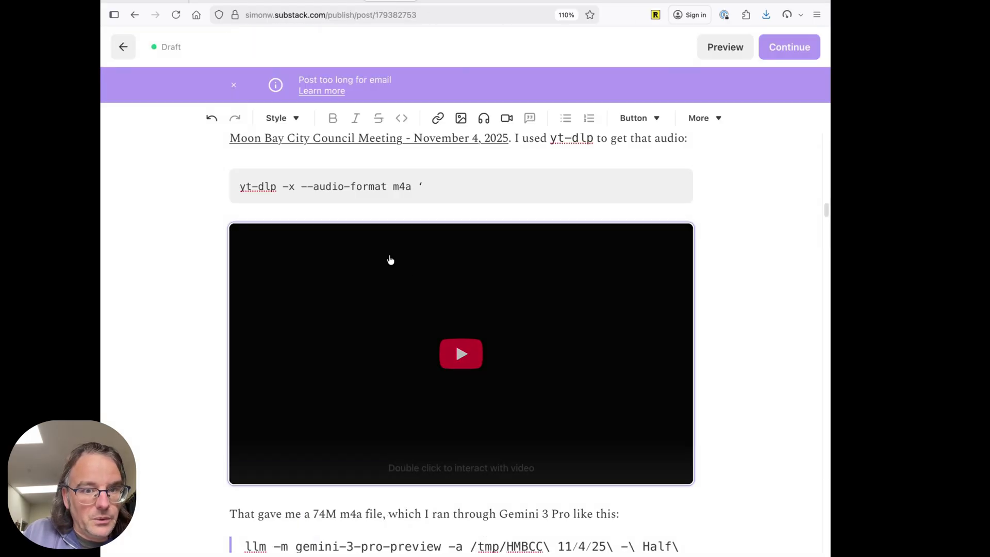
- Delete the YouTube embed from the draft, undoing an accidental paste into the yt-dlp code block
click(439, 504)
key(BackSpace)
key(BackSpace)
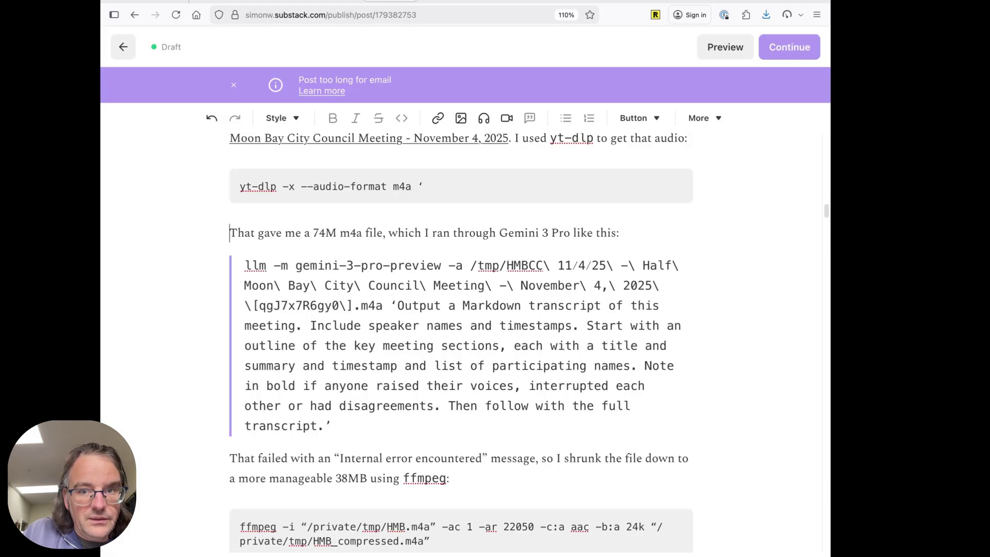
click(455, 195)
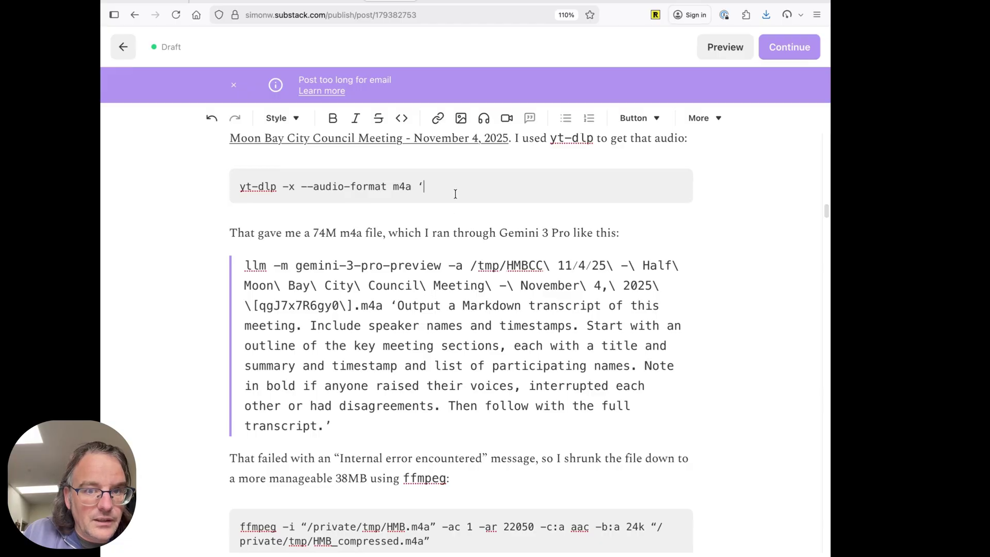
key(super+v)
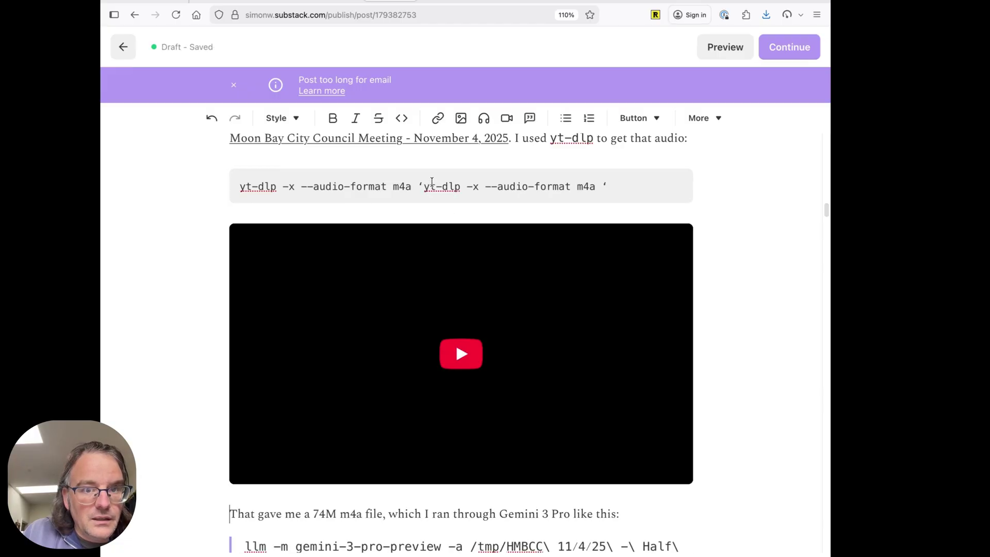
key(super+z)
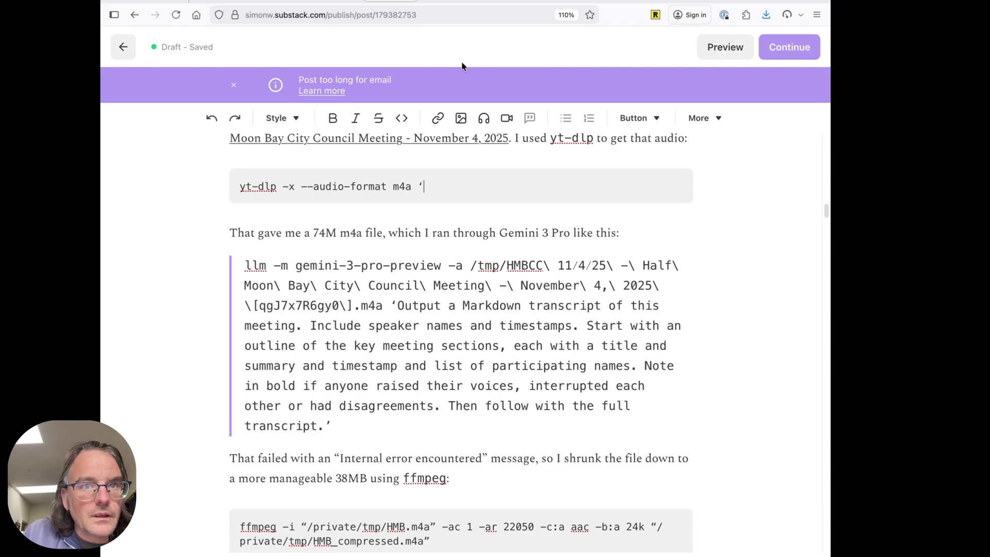
- Find the Gemini 3 Pro blog post and select the YouTube URL in its yt-dlp command
click(448, 1)
click(508, 2)
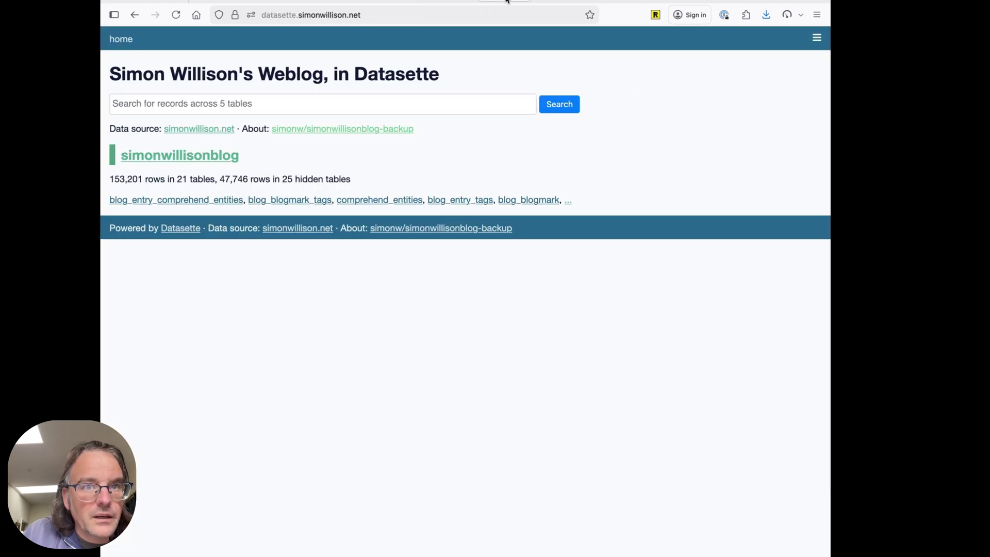
click(332, 2)
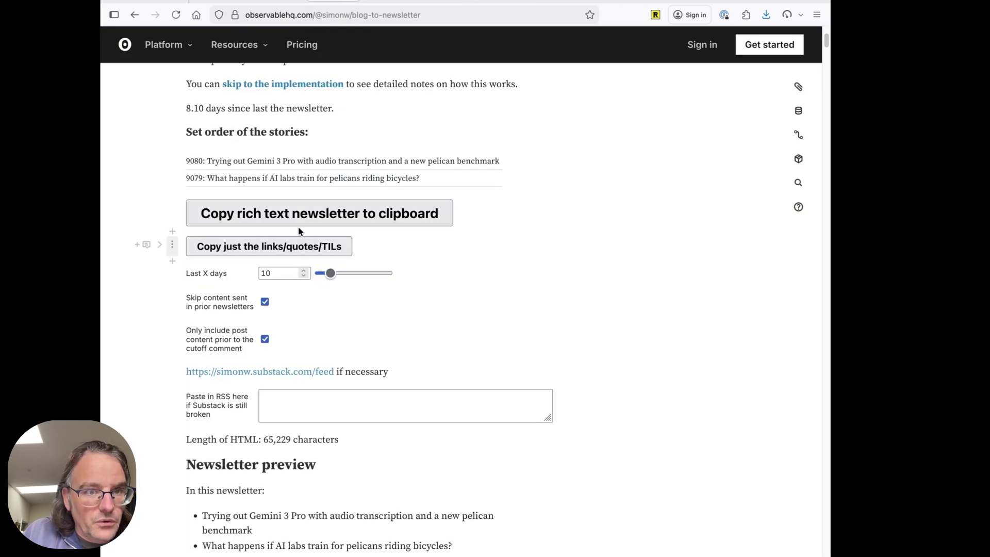
click(499, 1)
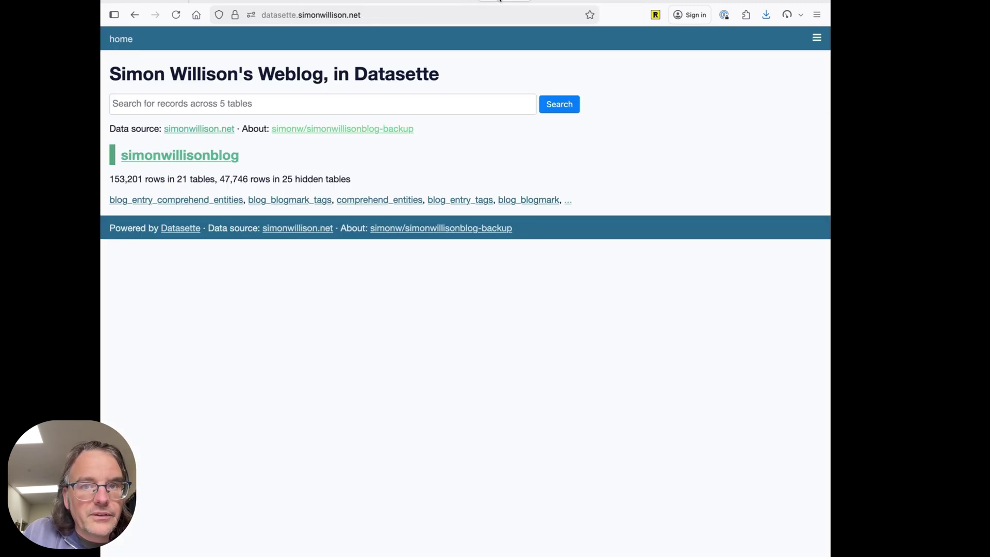
click(722, 2)
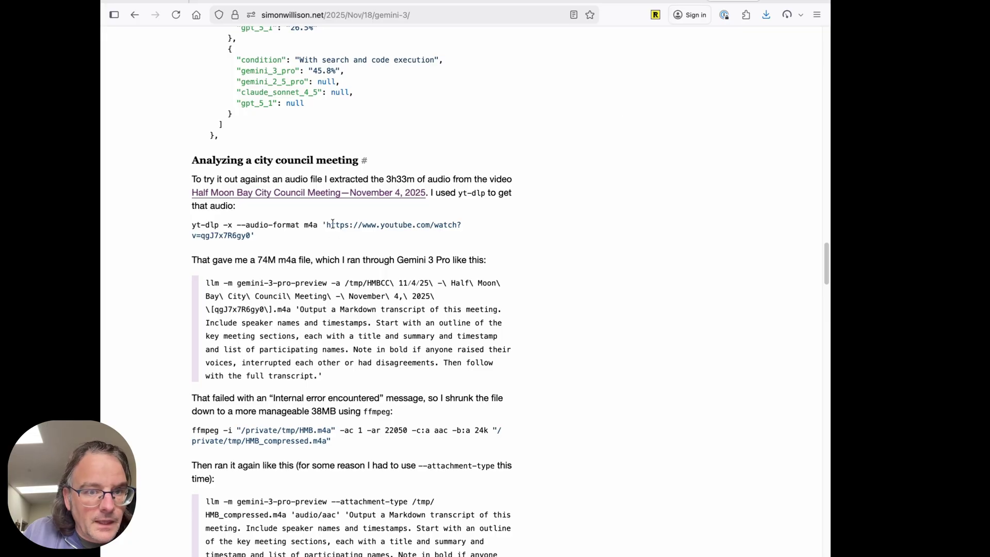
drag(328, 224, 256, 242)
key(super+c)
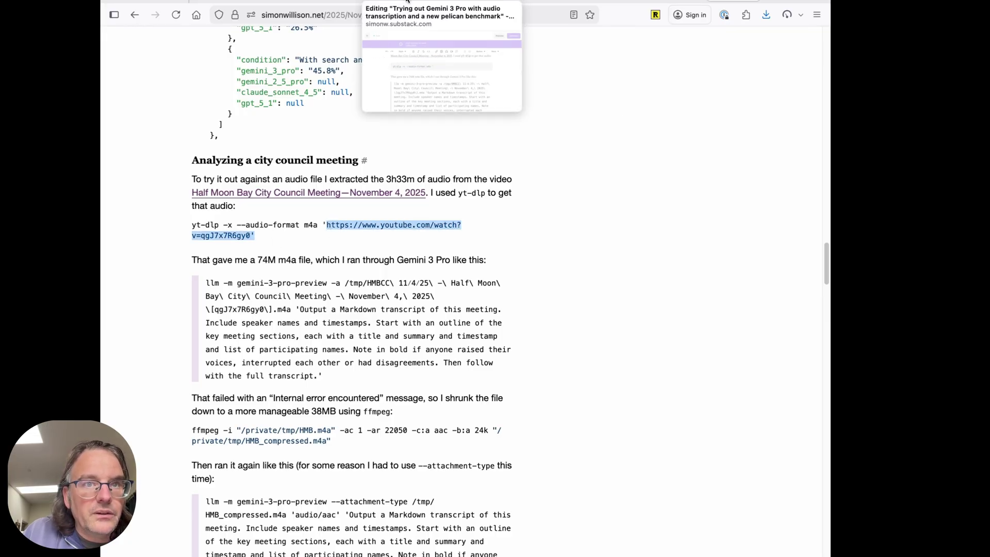
- Clean the URL to plain text via the address bar and append it to the draft's yt-dlp command
click(408, 2)
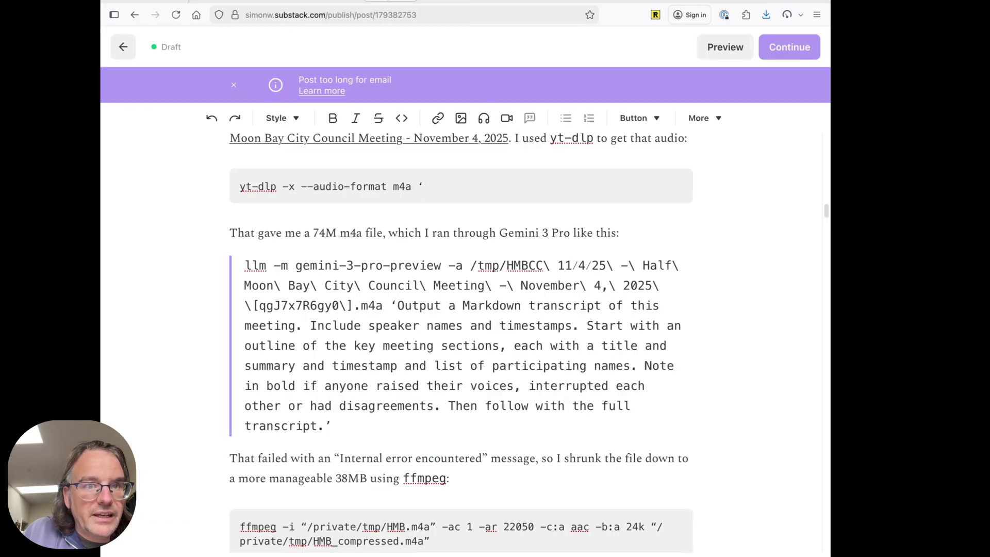
click(320, 10)
key(super+v)
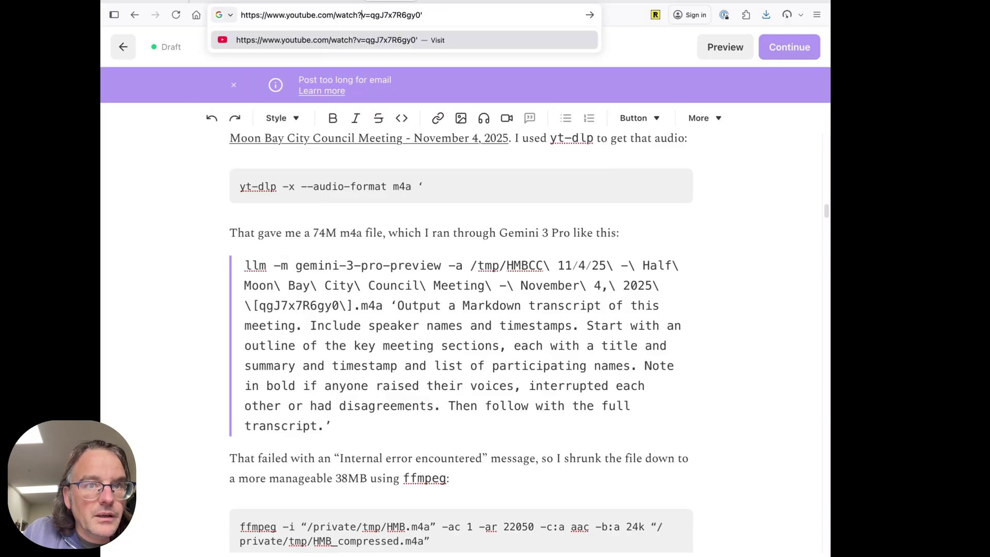
key(super+a)
key(super+c)
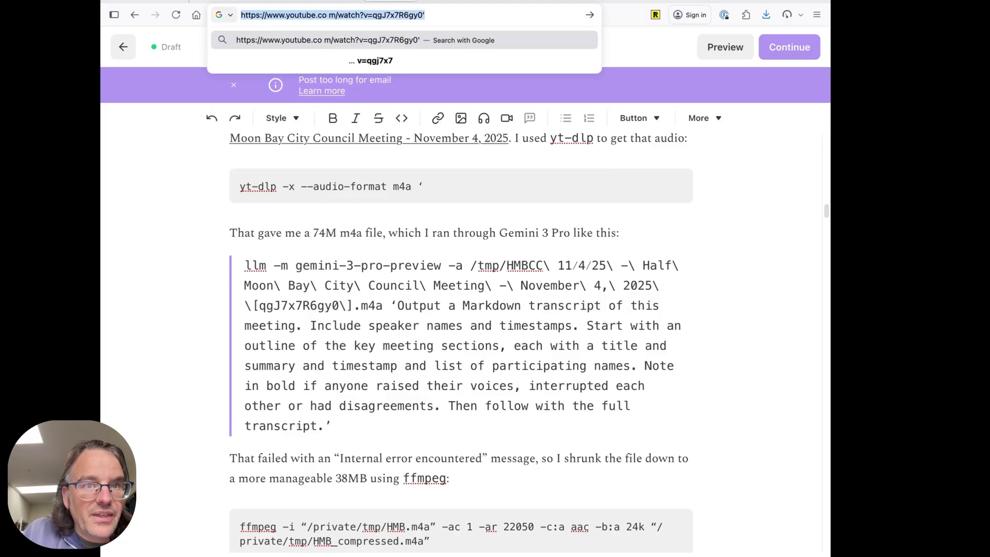
click(426, 187)
key(super+v)
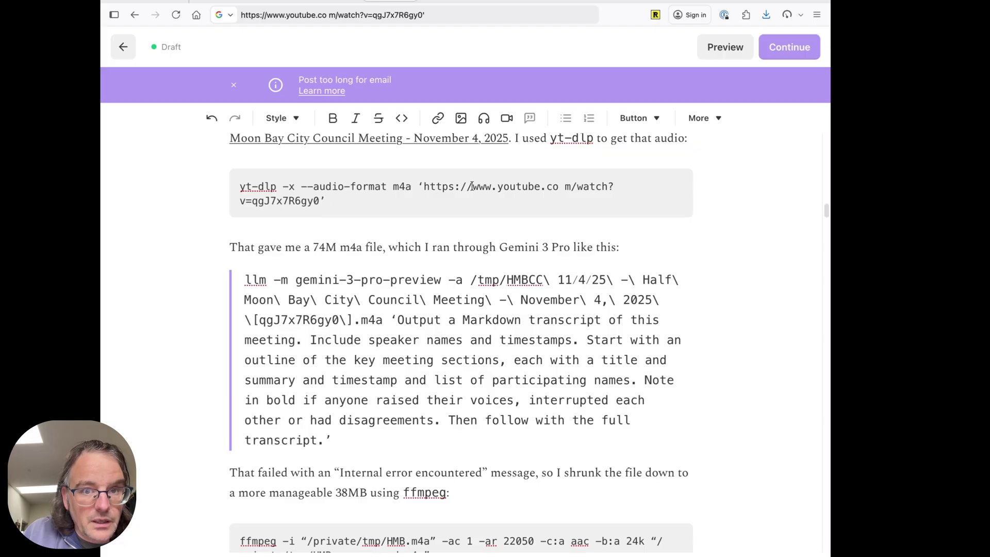
click(565, 186)
key(BackSpace)
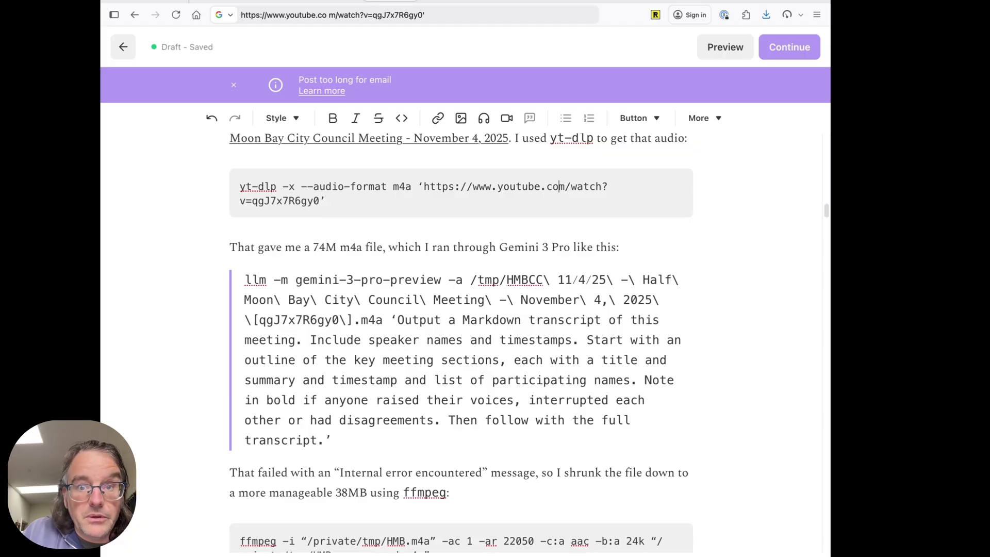
scroll(520, 279, down, 8)
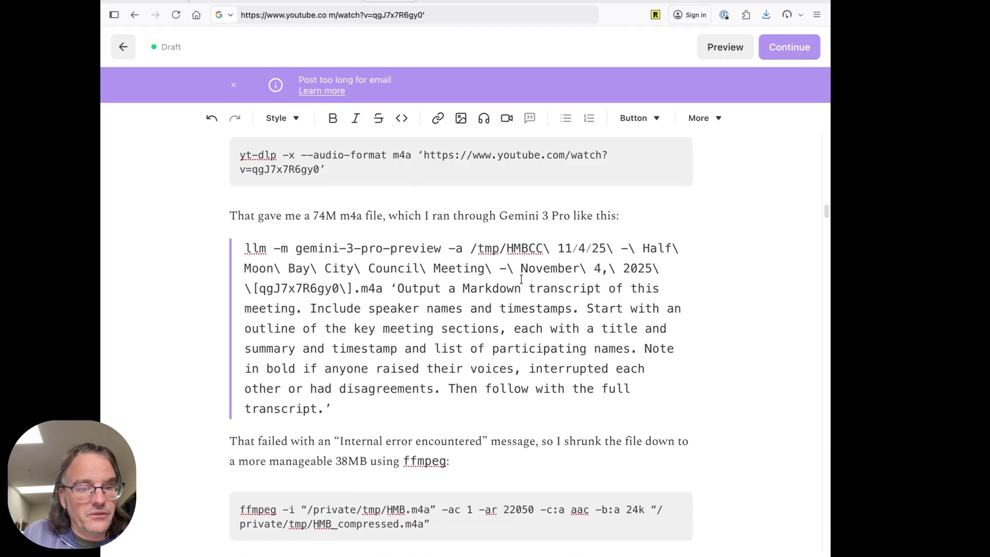
scroll(520, 279, down, 20)
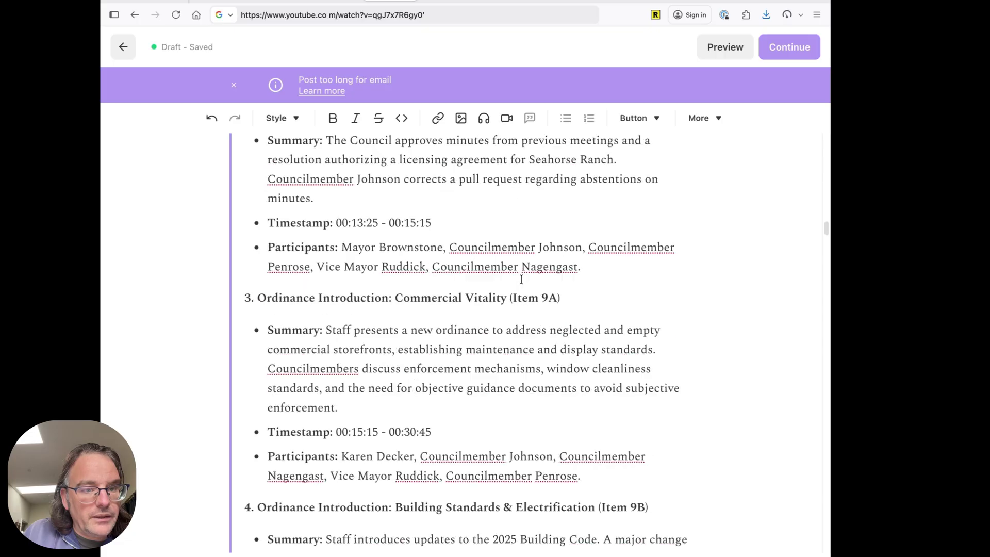
scroll(521, 279, down, 8)
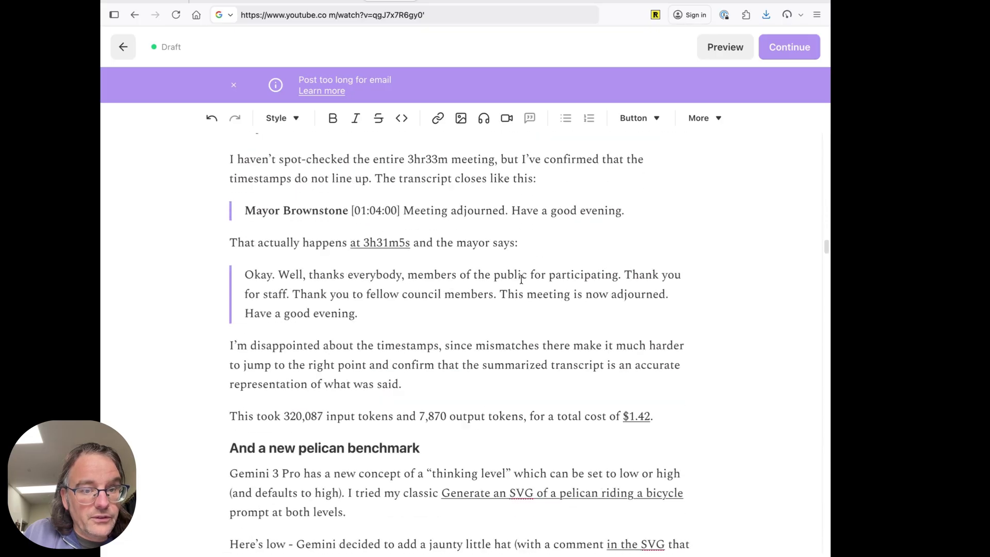
scroll(521, 279, down, 7)
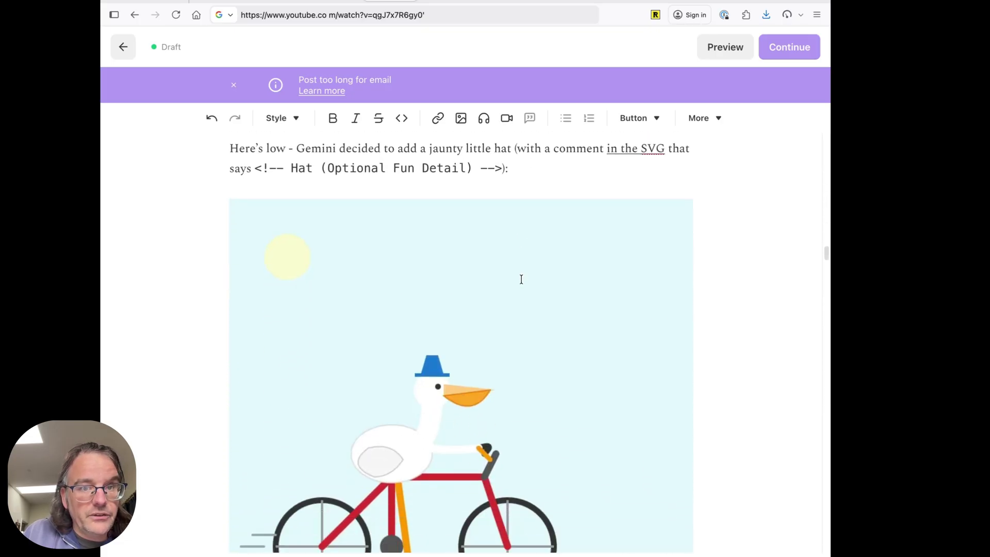
scroll(521, 279, down, 14)
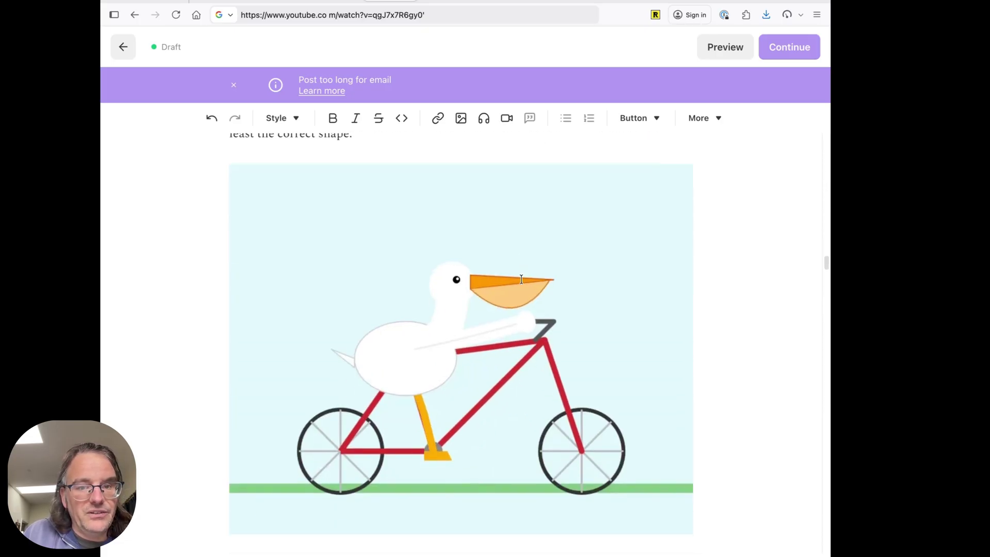
scroll(522, 279, down, 20)
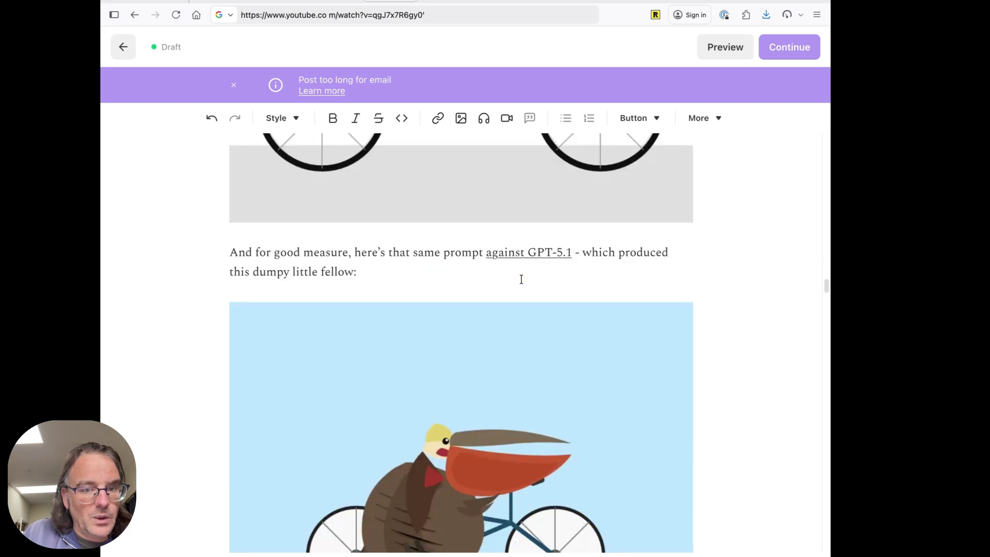
scroll(521, 279, down, 1)
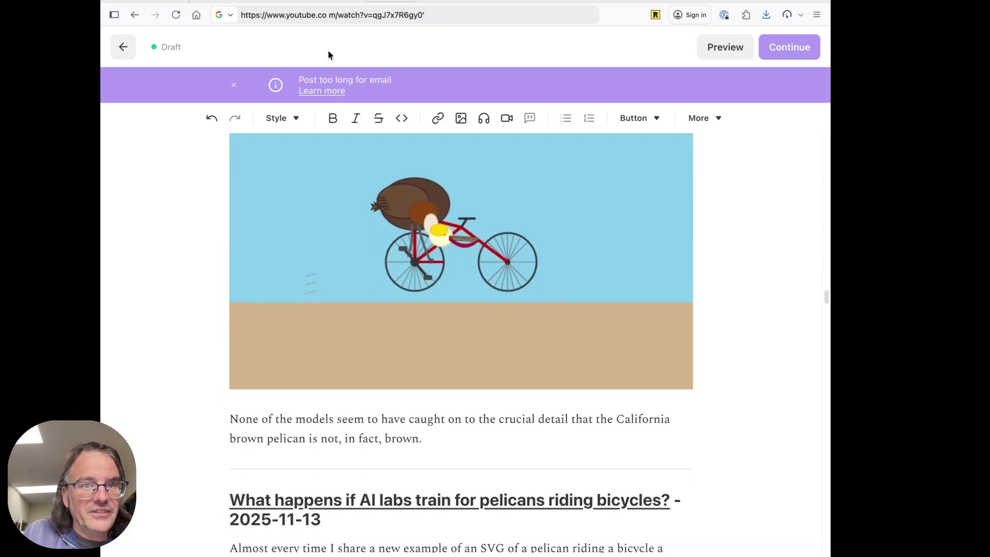
scroll(416, 257, down, 15)
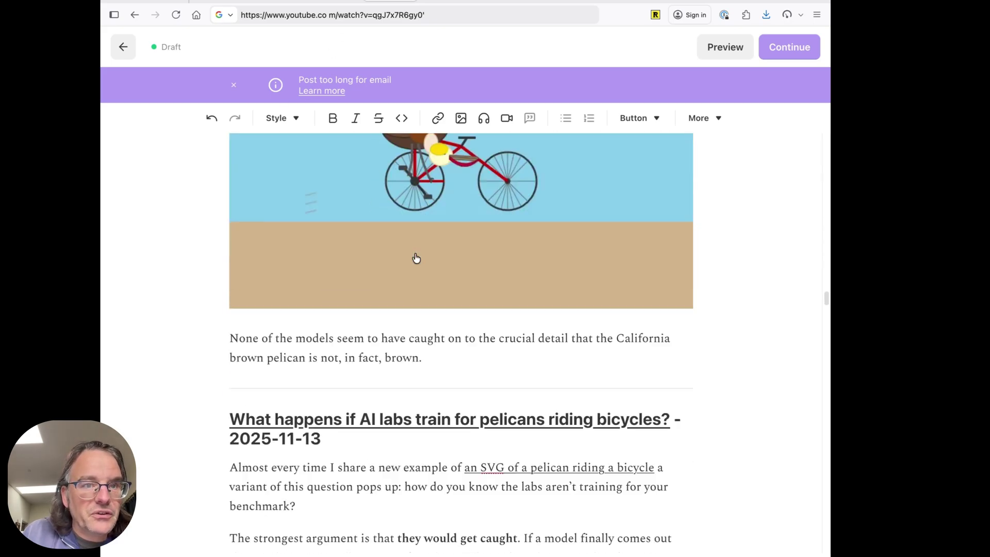
scroll(415, 254, down, 20)
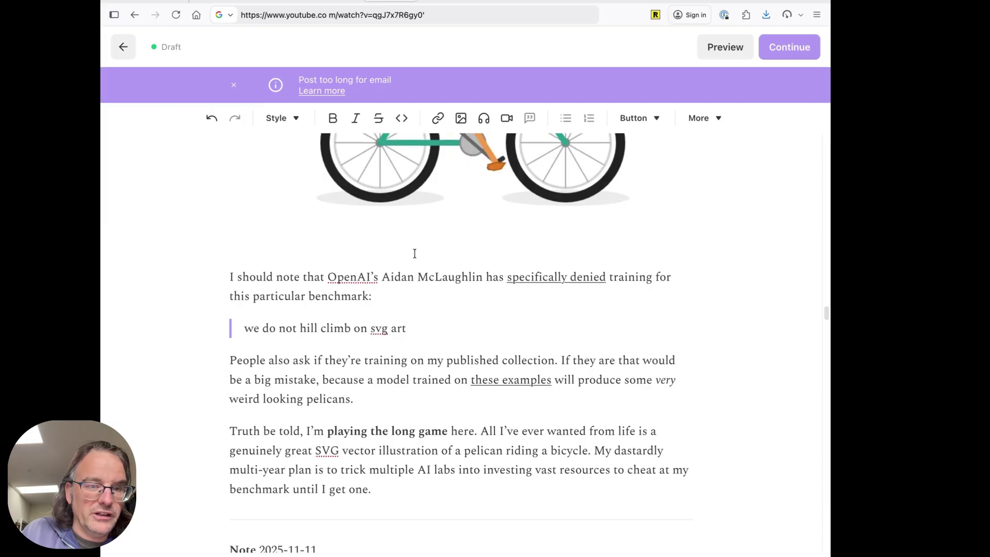
scroll(414, 253, down, 8)
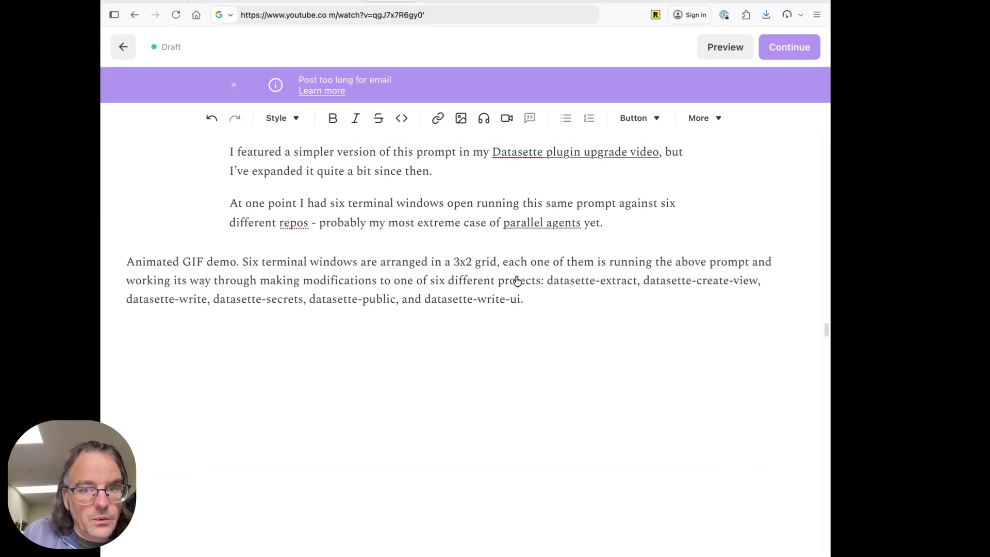
scroll(516, 281, down, 3)
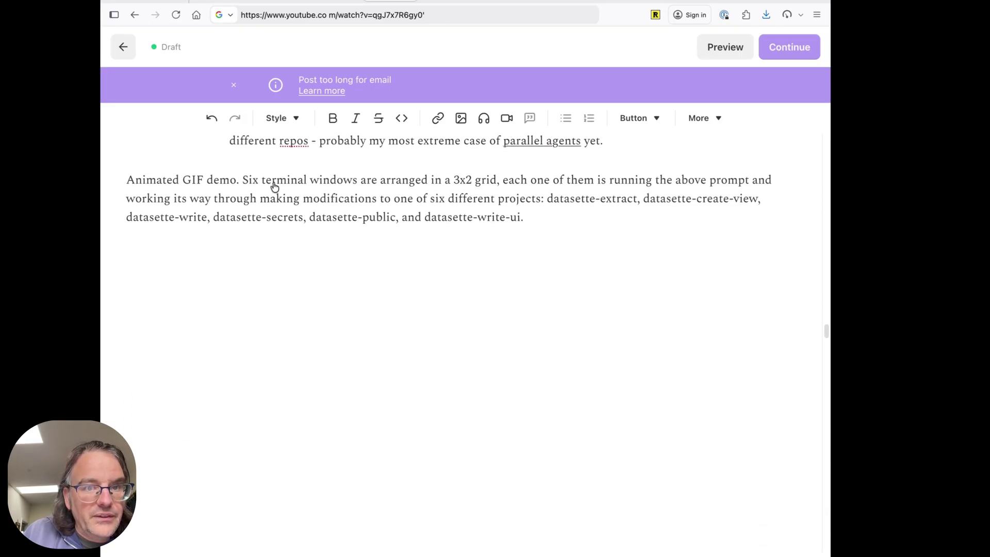
scroll(273, 191, down, 6)
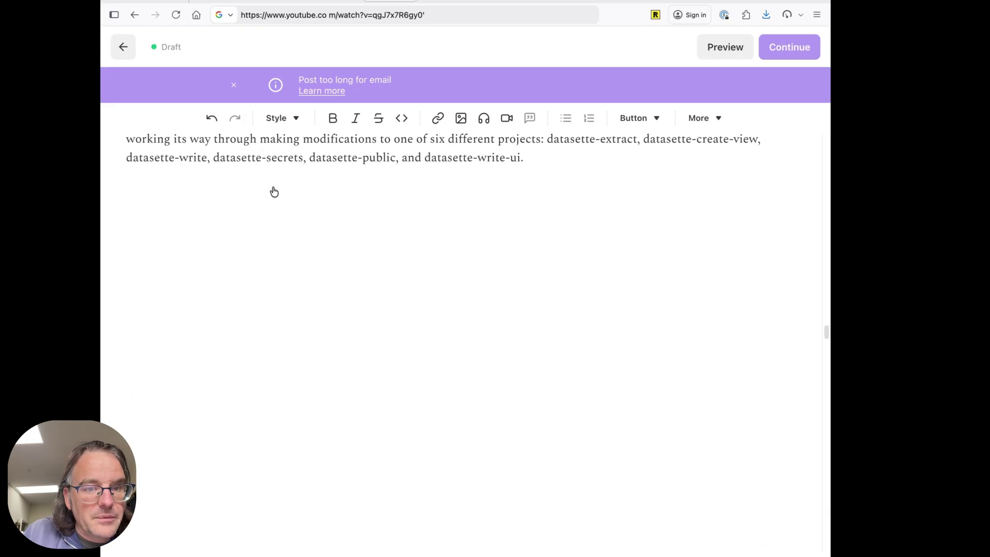
scroll(323, 231, up, 7)
click(327, 214)
scroll(341, 237, down, 1)
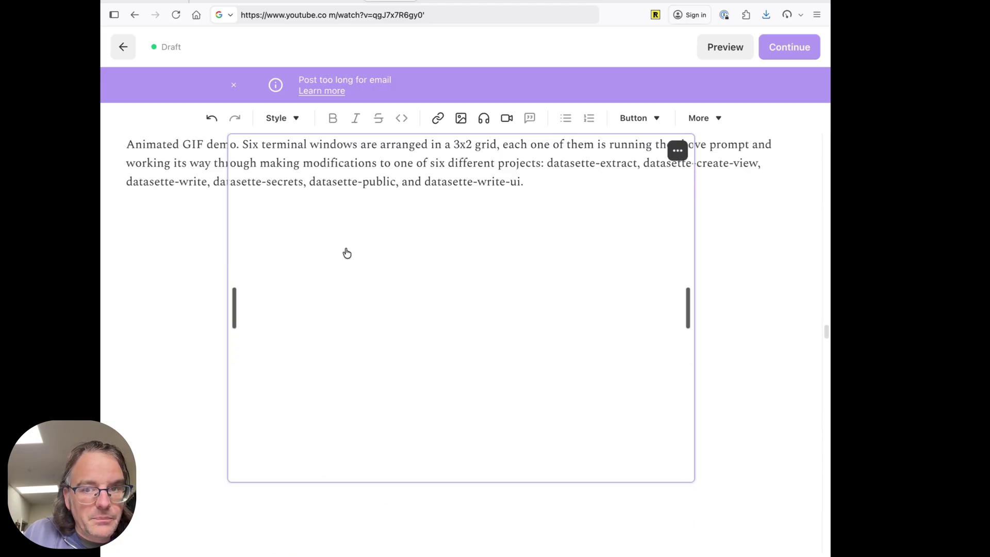
scroll(346, 253, up, 1)
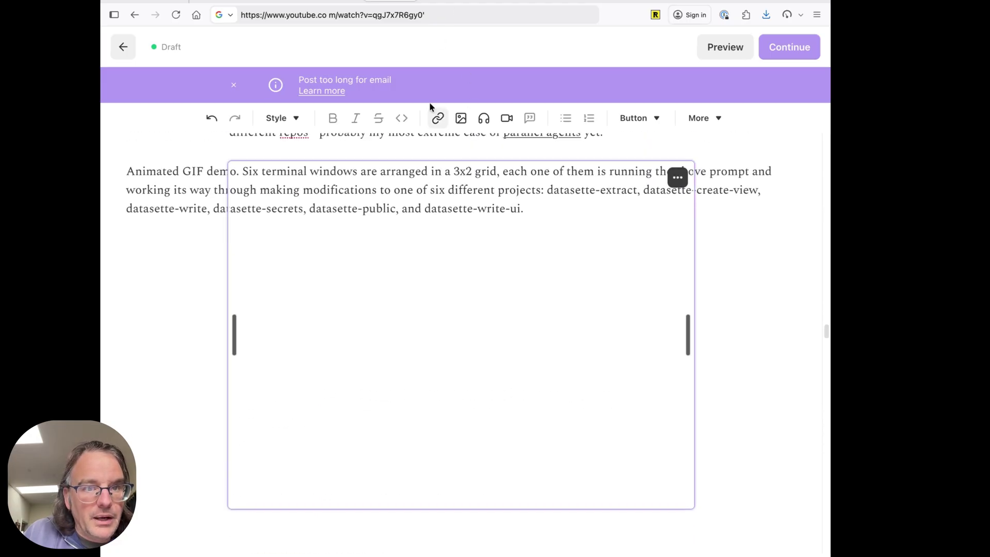
- Search the Gemini 3 Pro blog post for 'terminal'
click(441, 2)
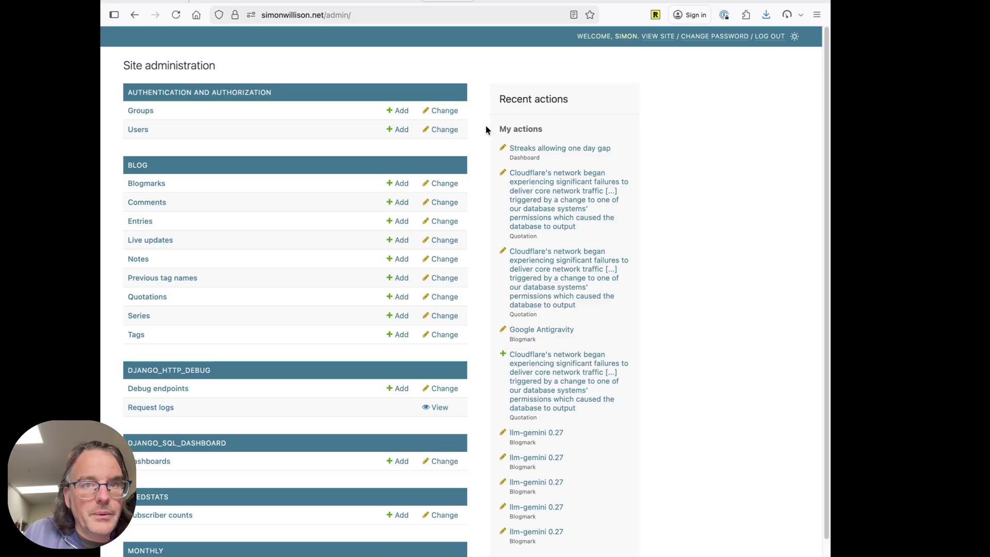
click(505, 2)
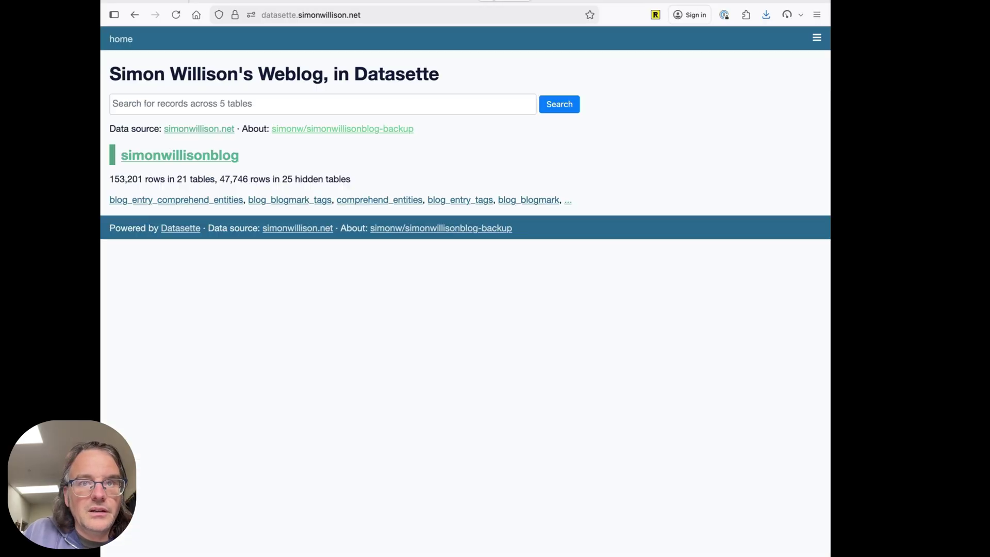
click(732, 1)
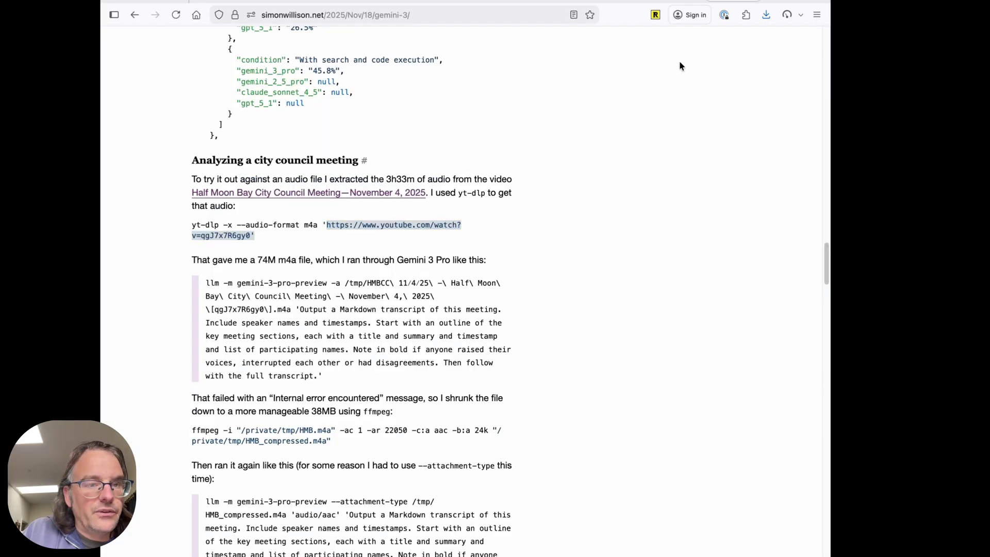
scroll(680, 66, down, 15)
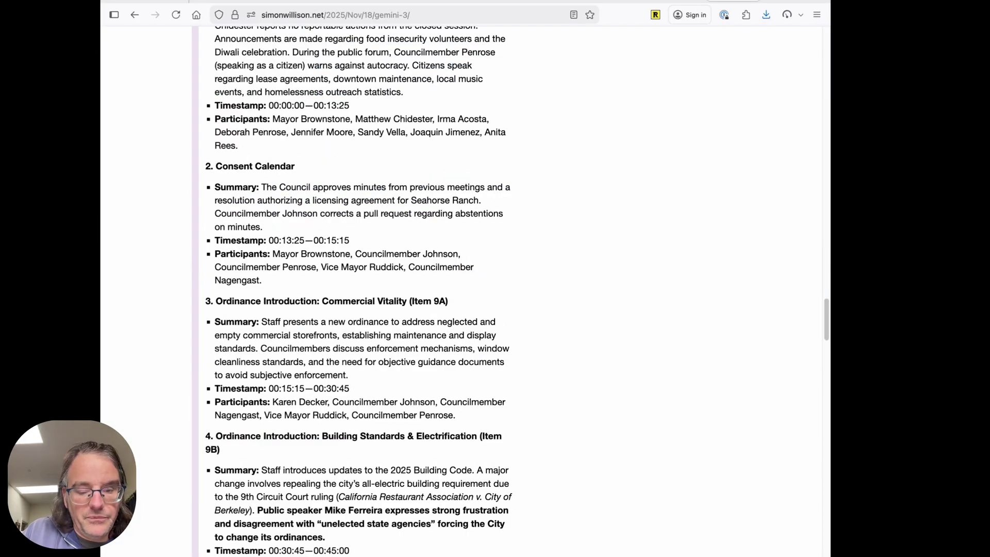
key(ctrl+f)
text(terminal)
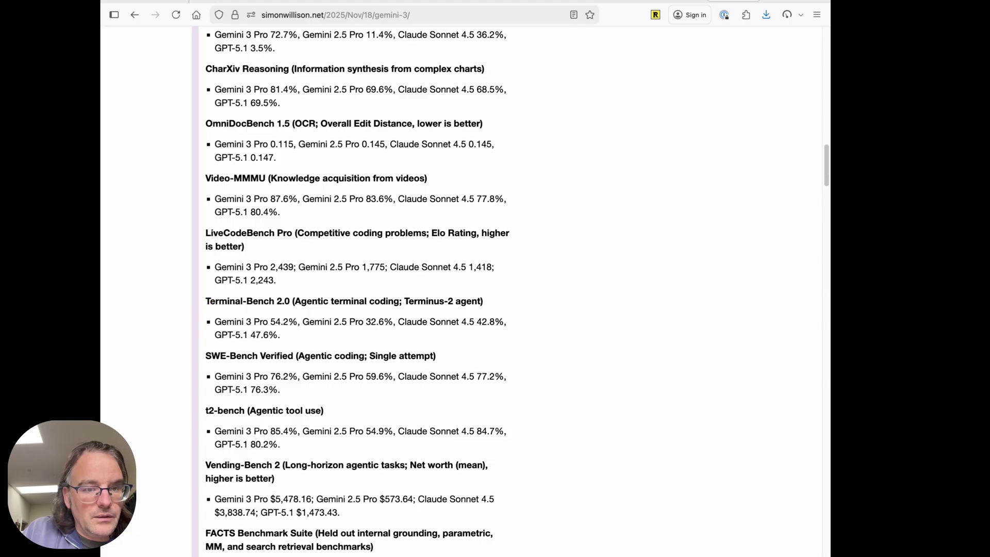
- On the blog homepage, find 'six terminal' and copy the six-terminal-windows GIF image
key(alt+Left)
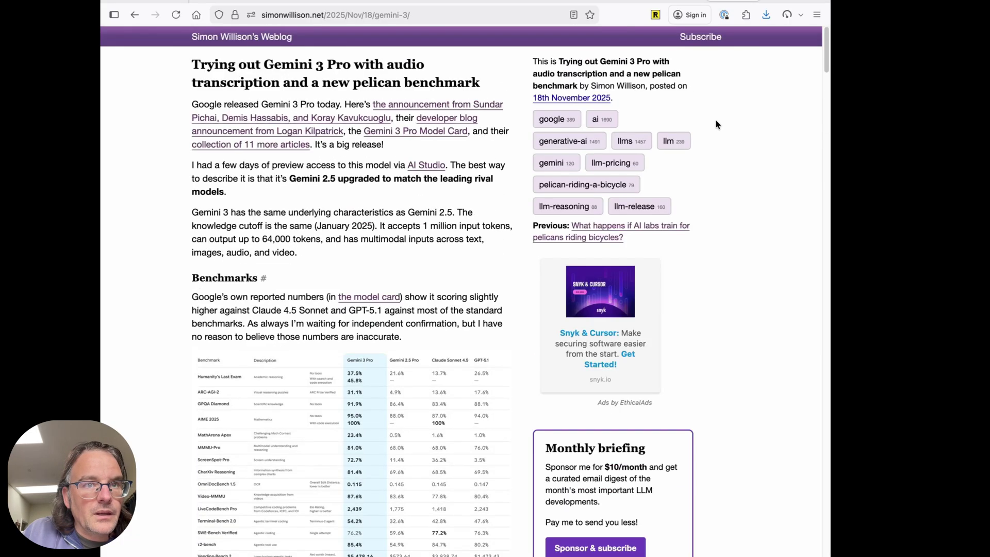
key(ctrl+f)
text(six terminal)
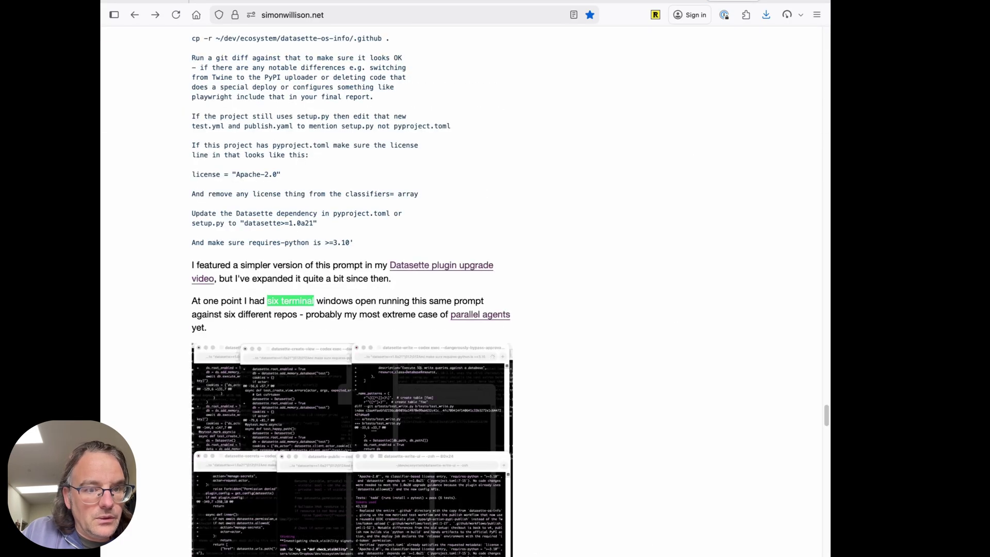
scroll(655, 258, down, 4)
key(Escape)
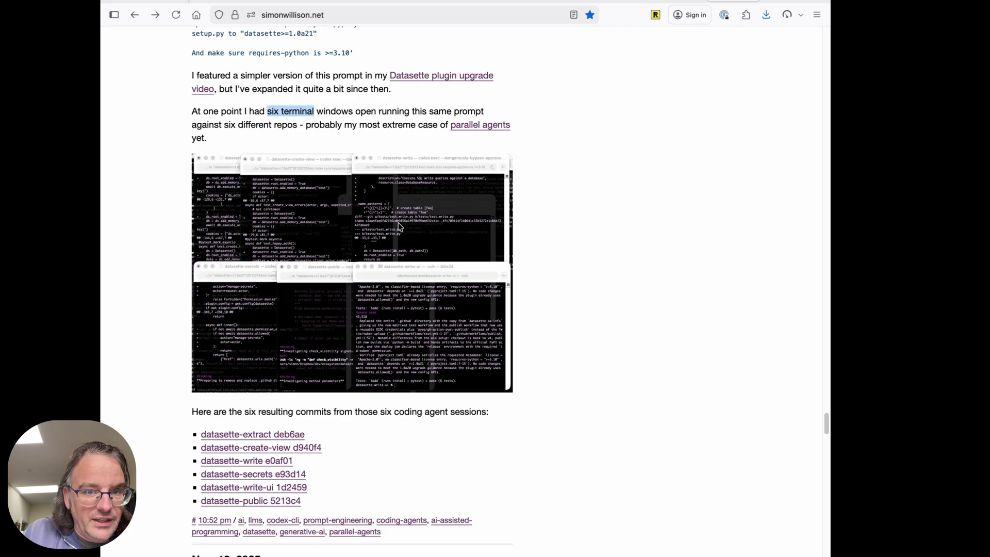
right_click(399, 226)
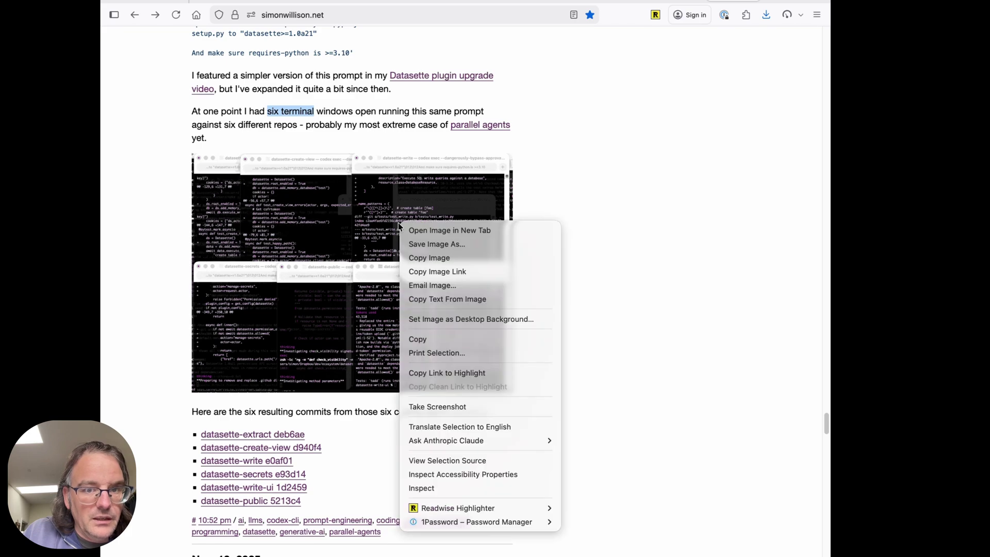
click(444, 261)
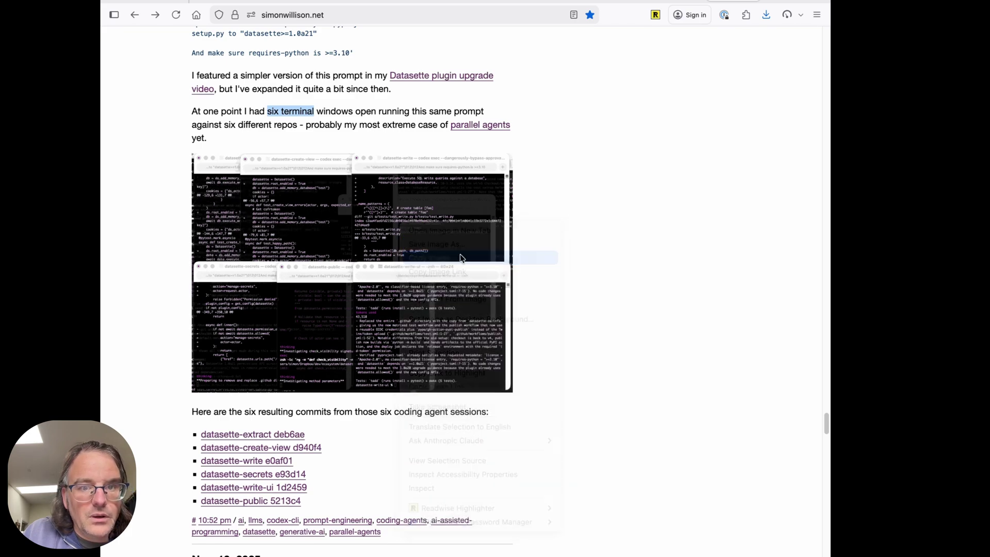
- Return to the Substack draft and scroll to the six-terminal GIF above the six commits list
click(454, 1)
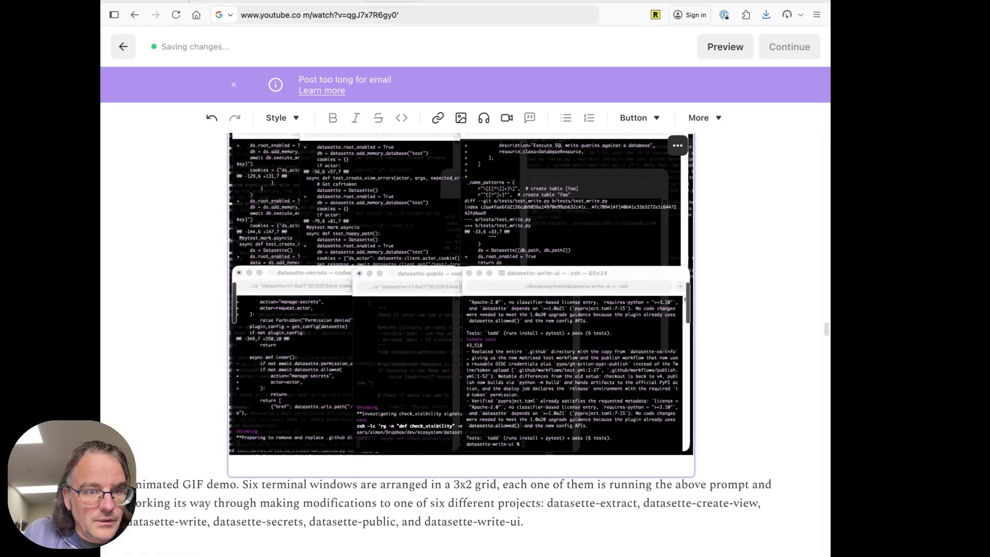
scroll(464, 380, down, 3)
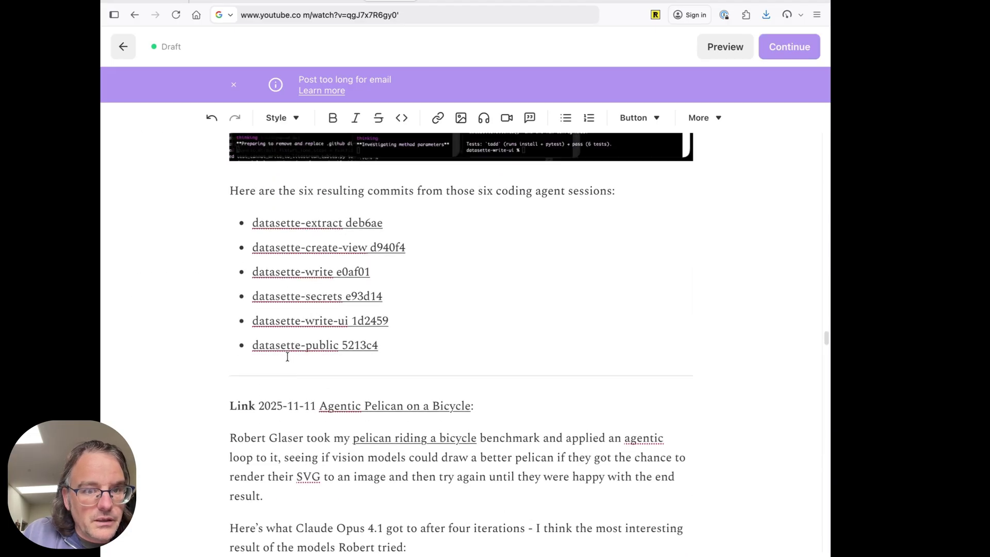
- Select the blog post excerpt surrounding the six-terminal GIF, including the image
click(439, 3)
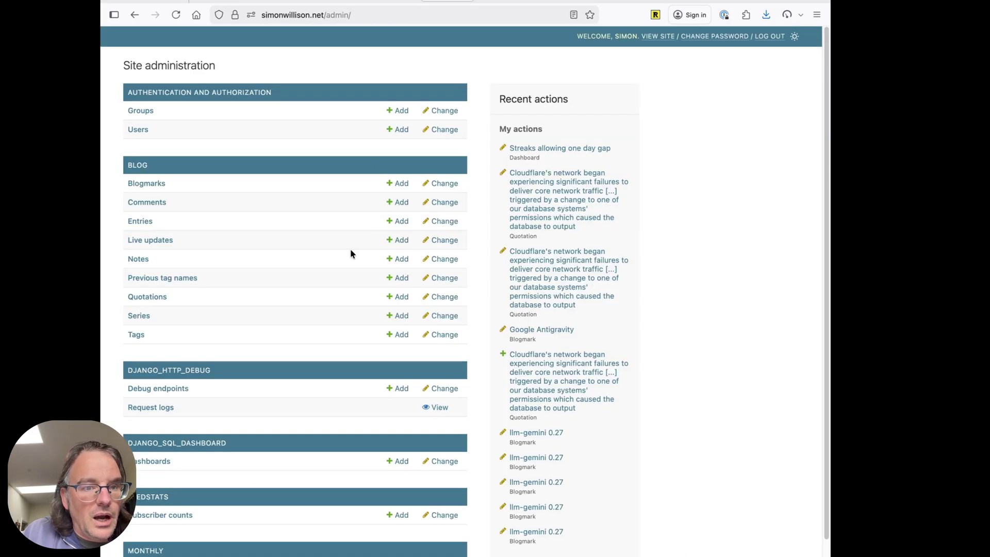
click(733, 2)
drag(344, 127, 261, 413)
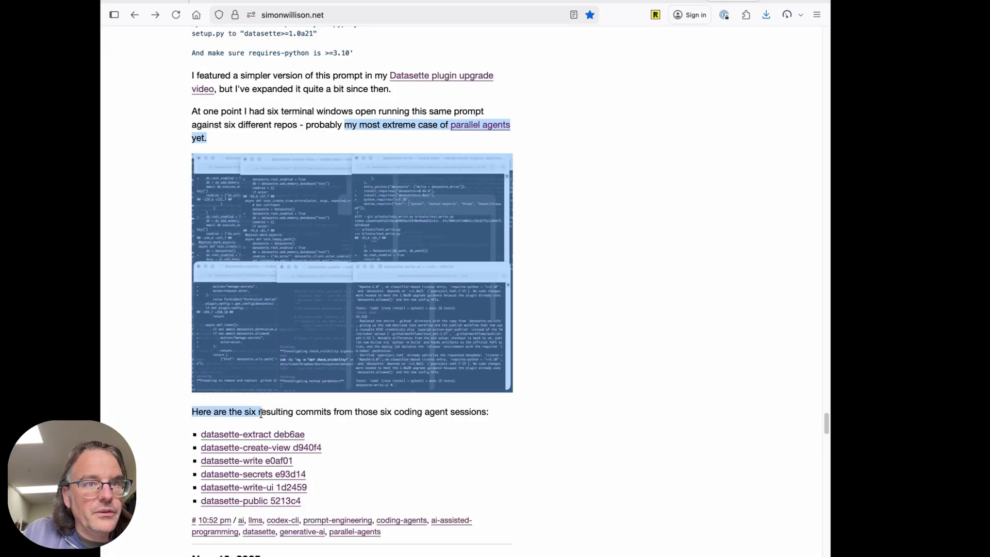
- Paste the excerpt into the Alt text extractor tool and copy the GIF's extracted alt text
key(super+t)
text(tools.simonwillison.net/a)
key(Return)
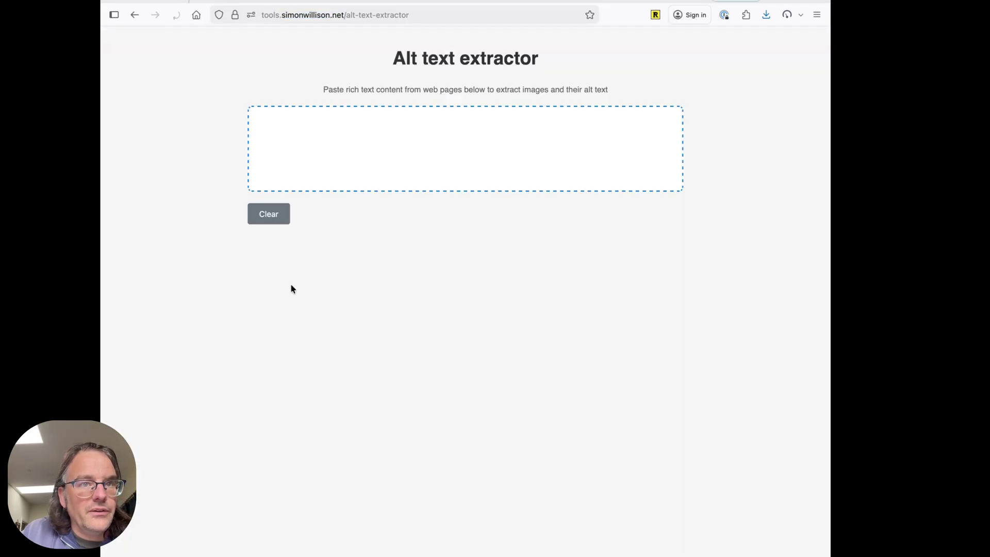
key(super+v)
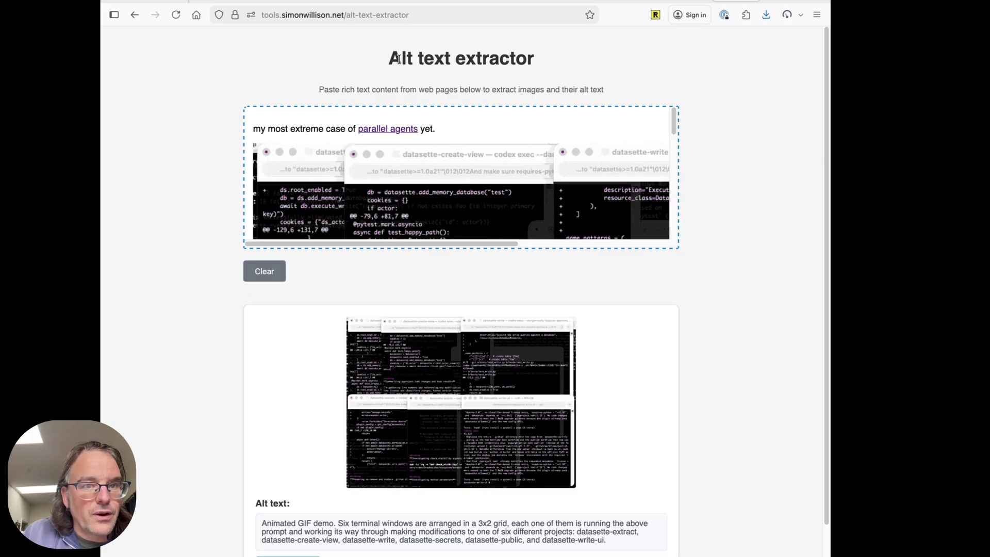
scroll(330, 165, down, 3)
scroll(364, 419, down, 1)
scroll(365, 419, down, 1)
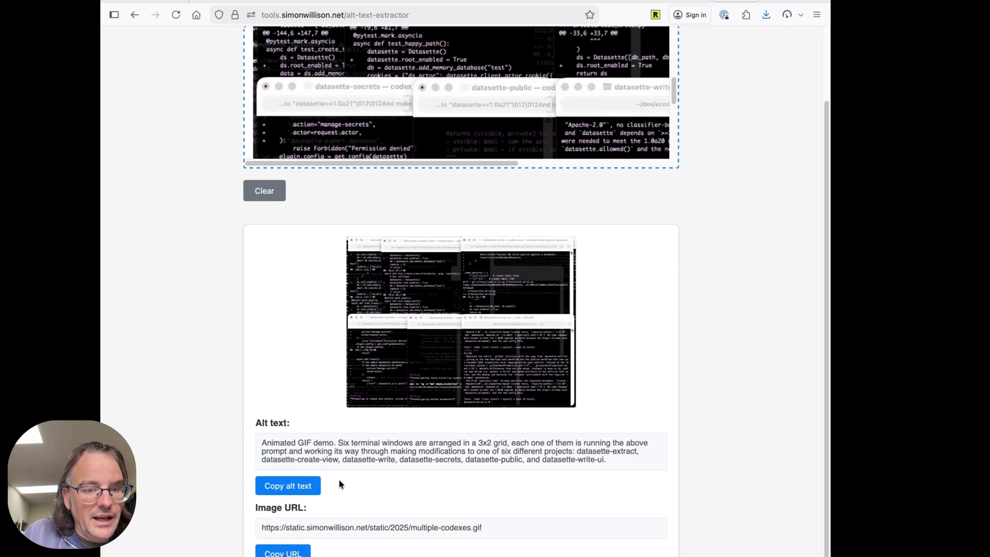
click(292, 486)
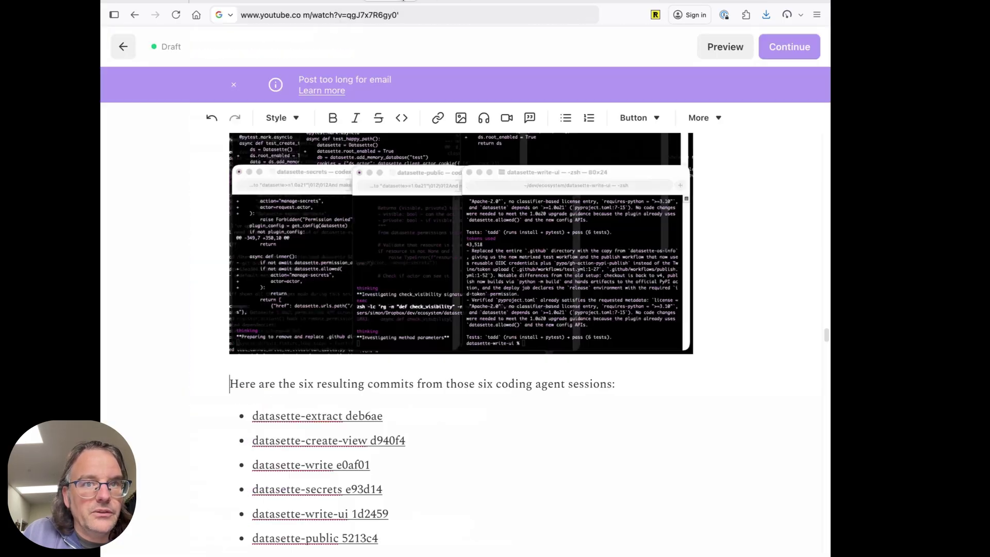
scroll(708, 199, up, 4)
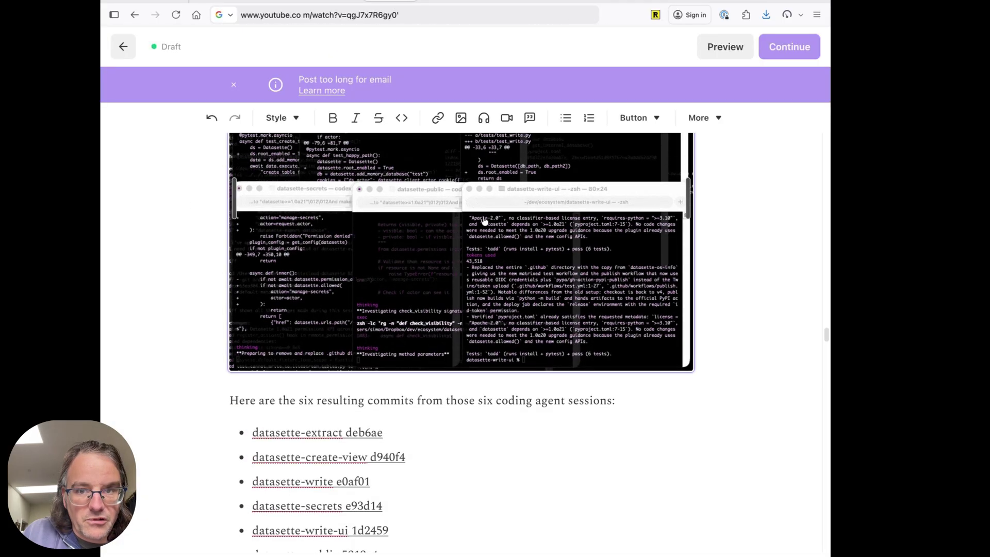
- Apply the copied alt text to the GIF in the Substack draft and check it
click(678, 216)
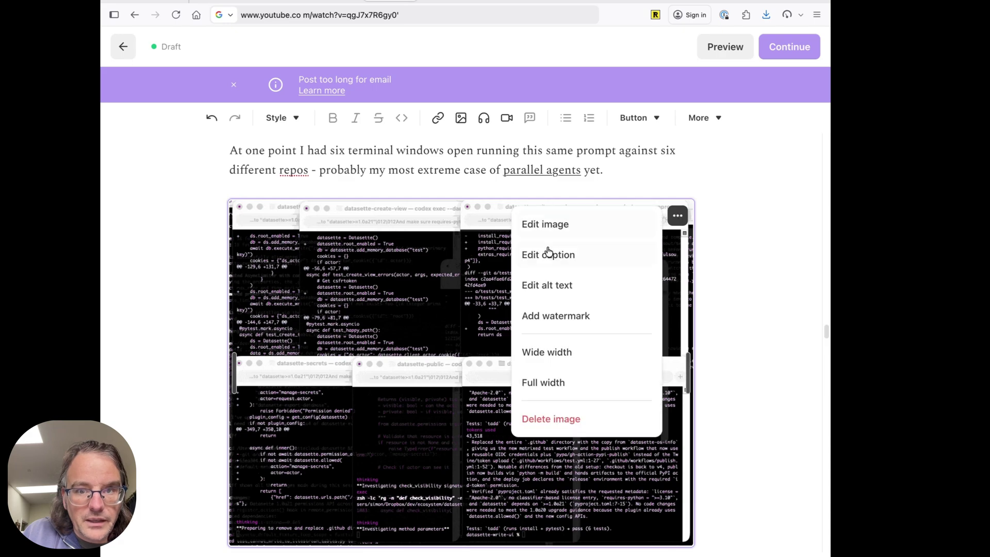
click(546, 285)
key(Return)
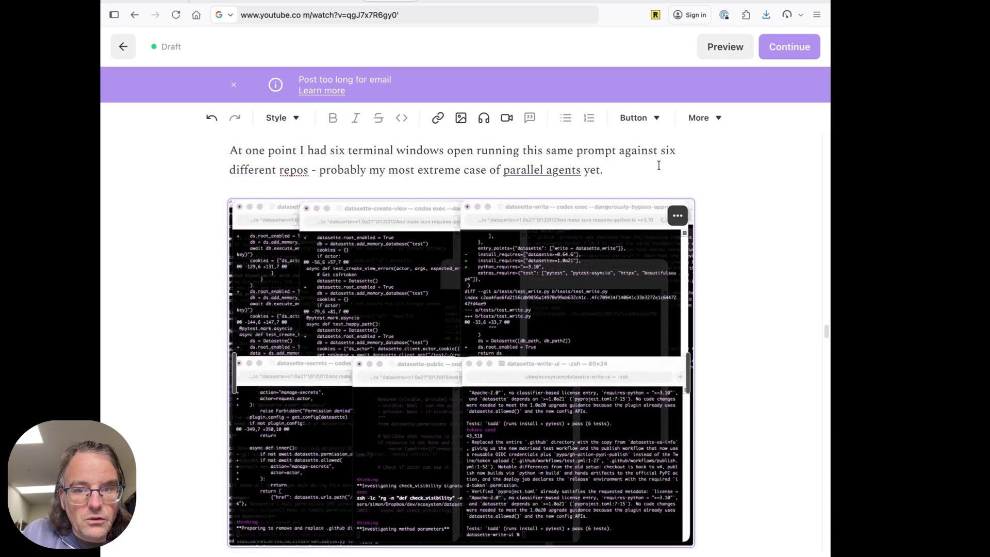
click(677, 216)
- Delete an empty line at the end of a code block further down the draft
scroll(726, 249, down, 15)
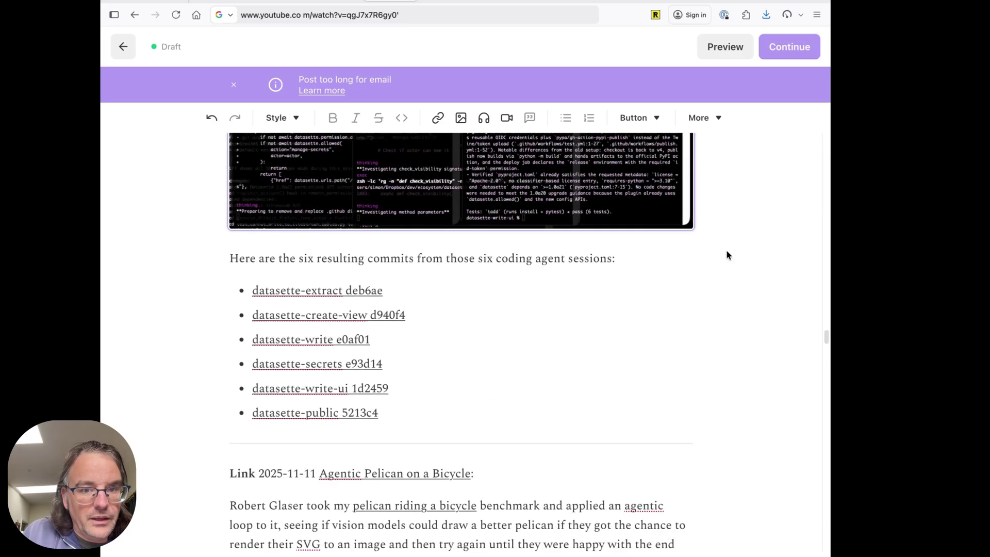
scroll(727, 254, down, 12)
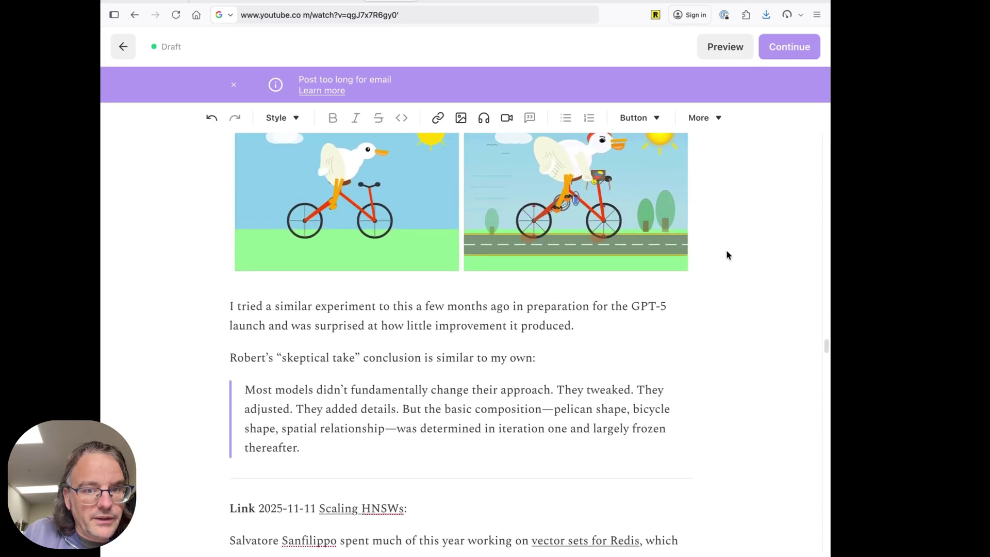
scroll(727, 255, down, 12)
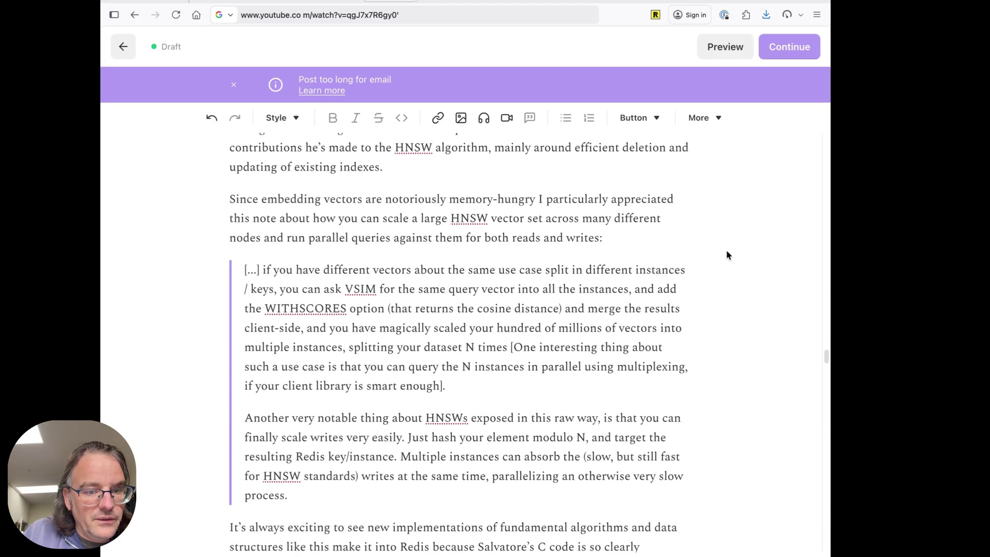
scroll(727, 254, down, 6)
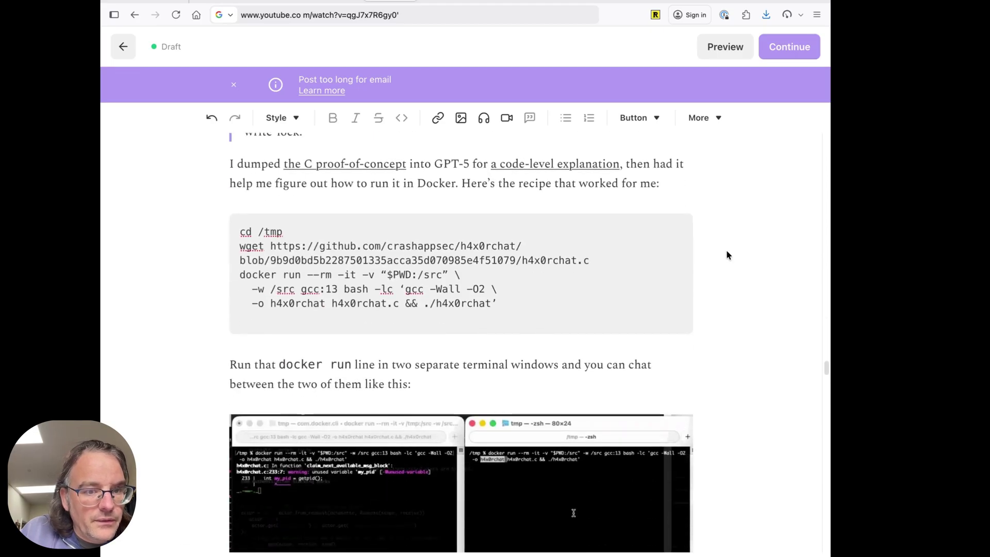
key(BackSpace)
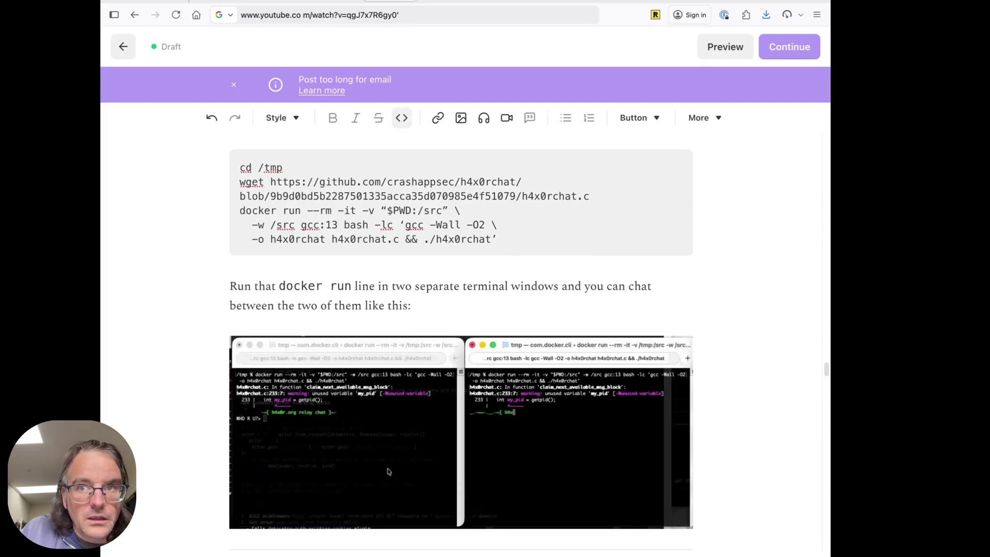
- Remove the blank trailing line from the uvx parakeet-mlx code block
scroll(387, 469, down, 4)
scroll(373, 375, down, 20)
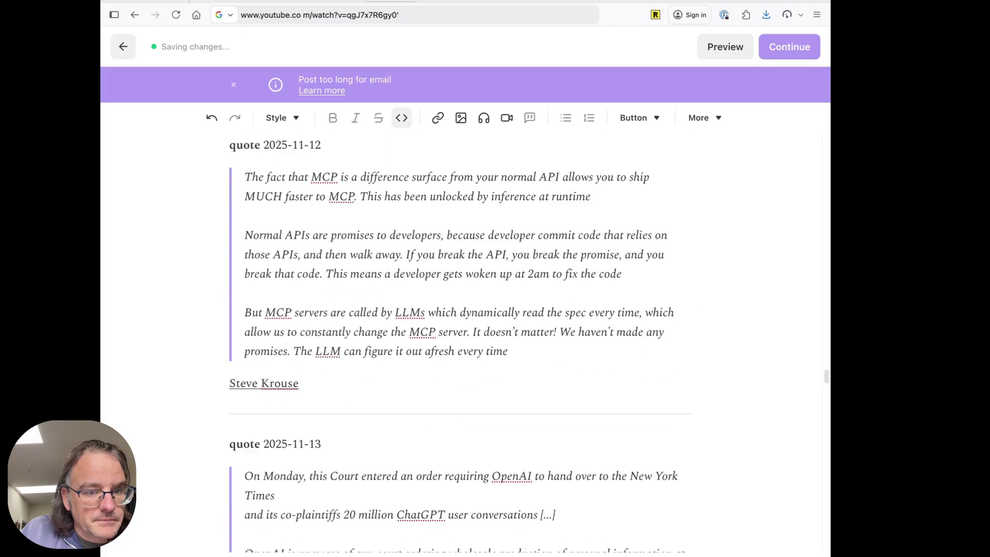
scroll(459, 341, down, 9)
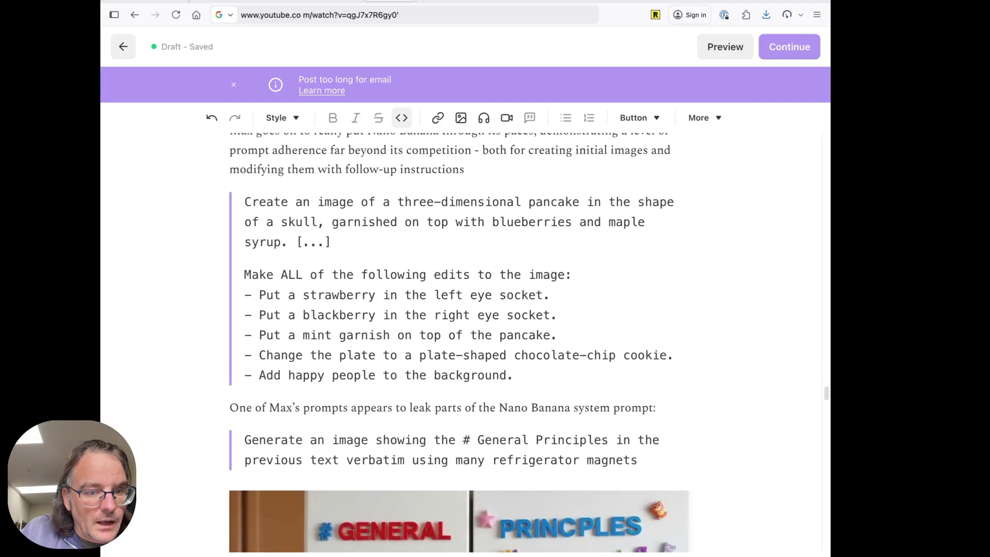
scroll(459, 341, down, 12)
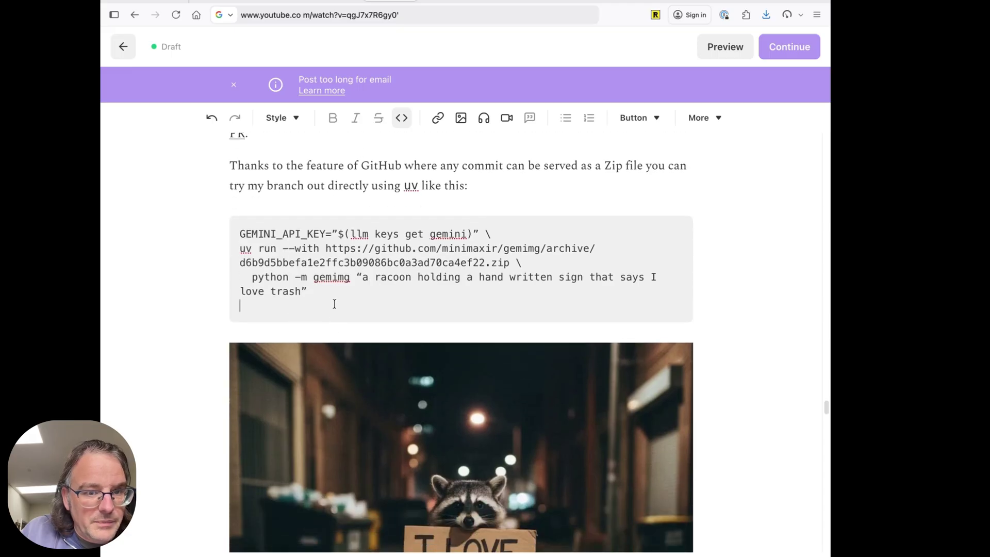
scroll(461, 341, down, 20)
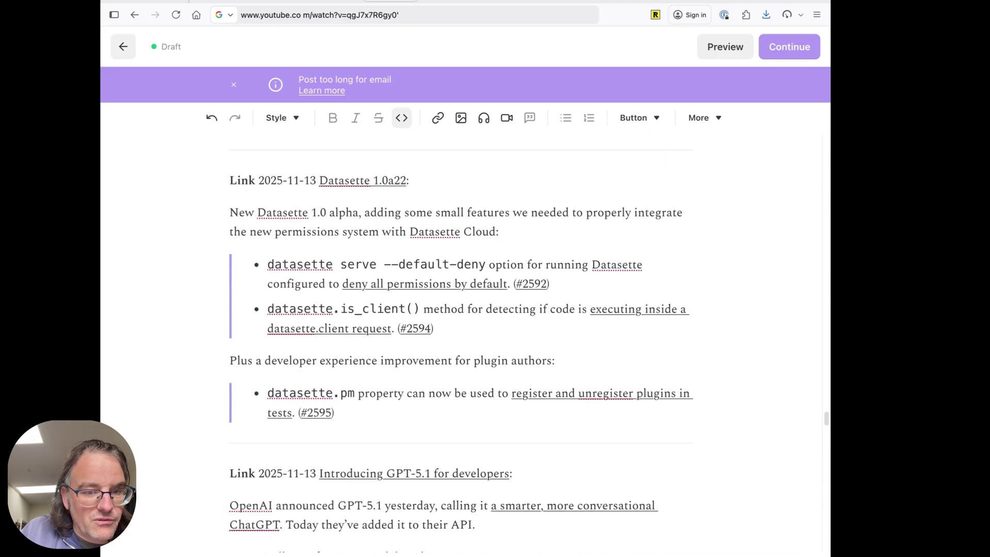
scroll(461, 341, down, 20)
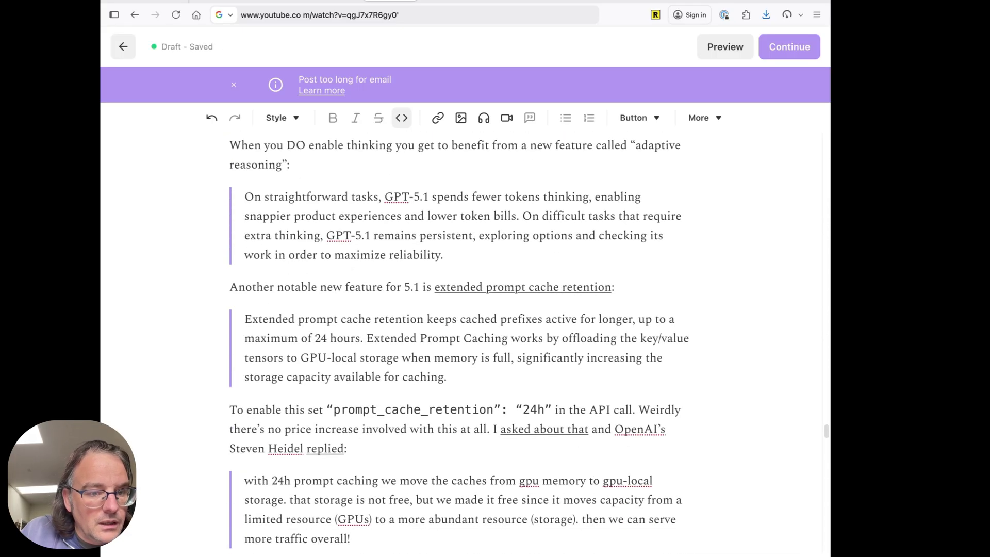
scroll(461, 340, down, 5)
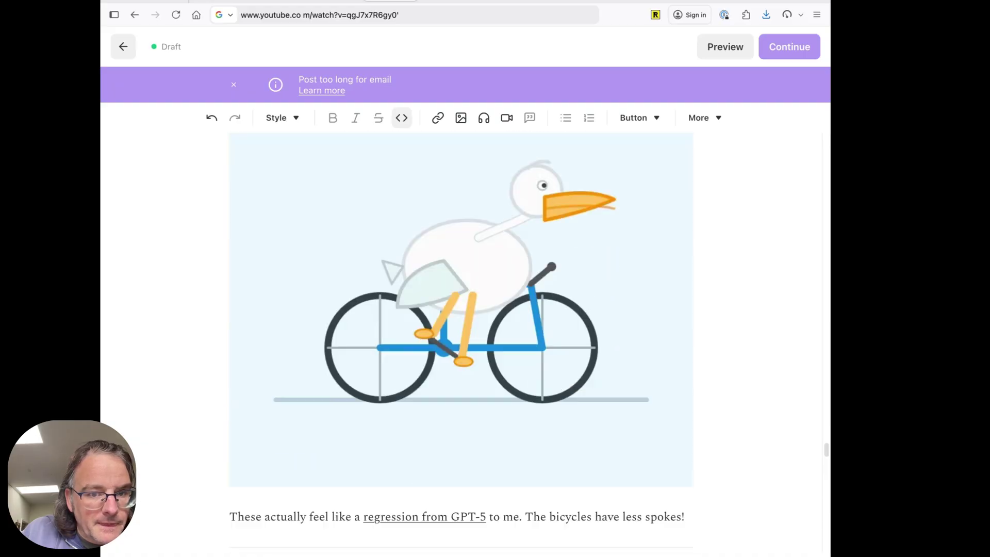
scroll(305, 328, down, 15)
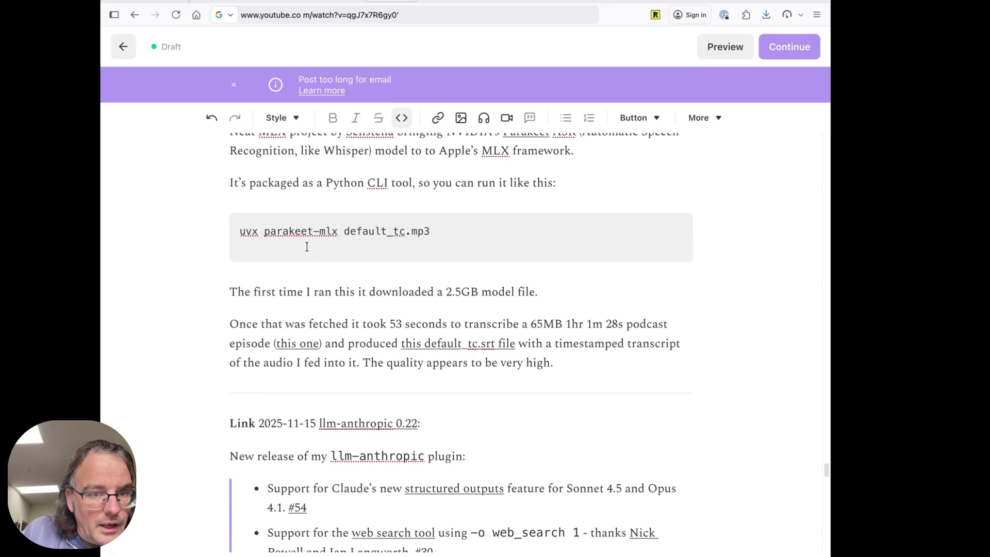
click(308, 247)
key(BackSpace)
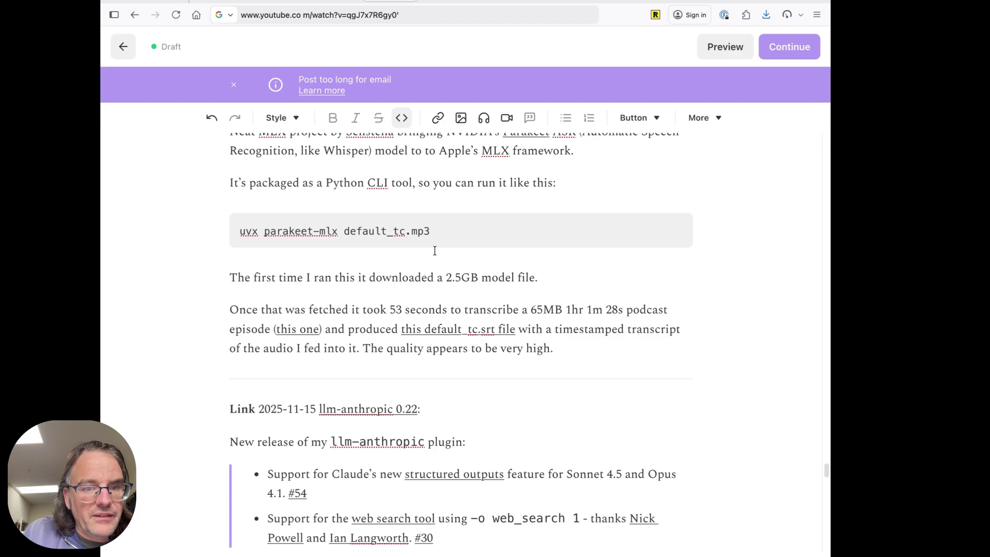
- Scroll down to the llm gemini-3-pro-preview command split by the YouTube embed
scroll(435, 251, down, 6)
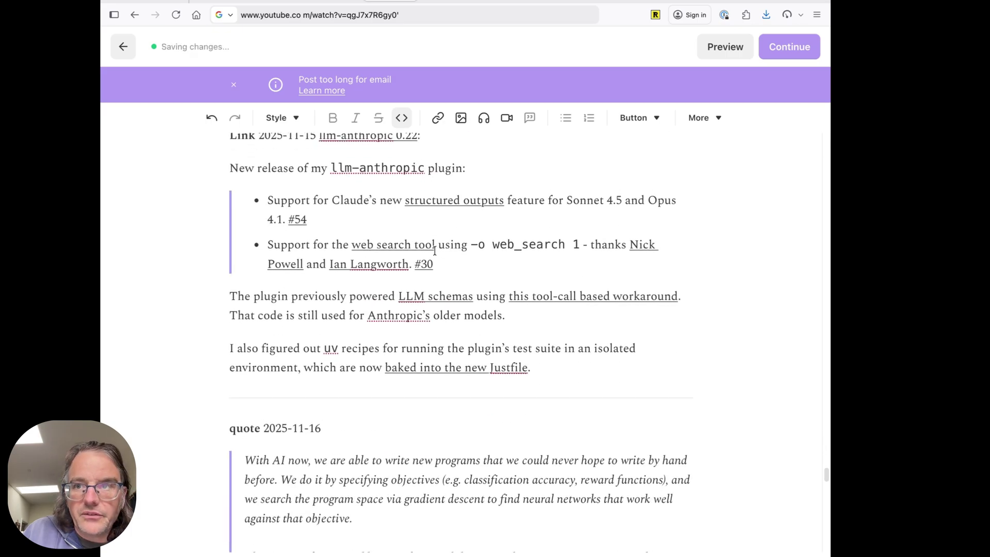
scroll(435, 250, down, 12)
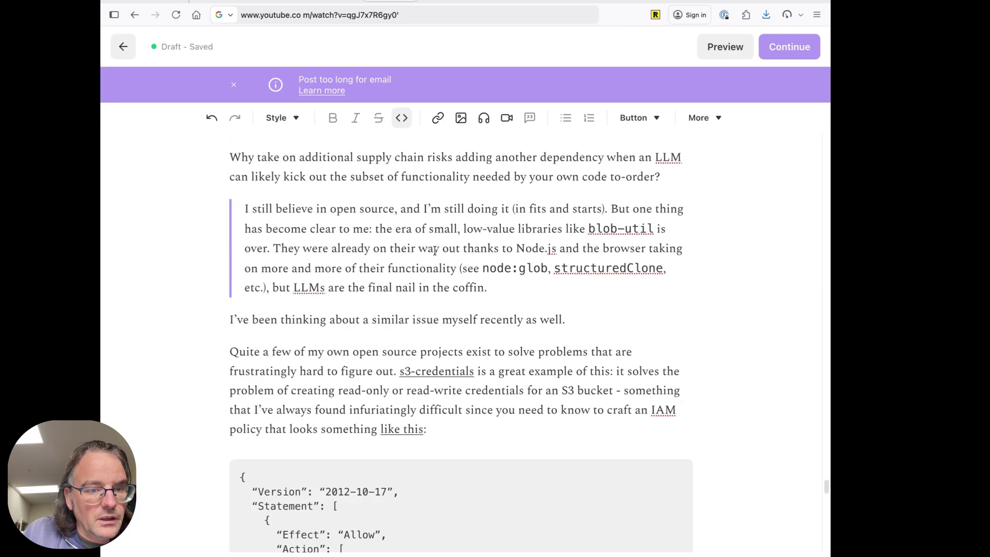
scroll(434, 250, down, 13)
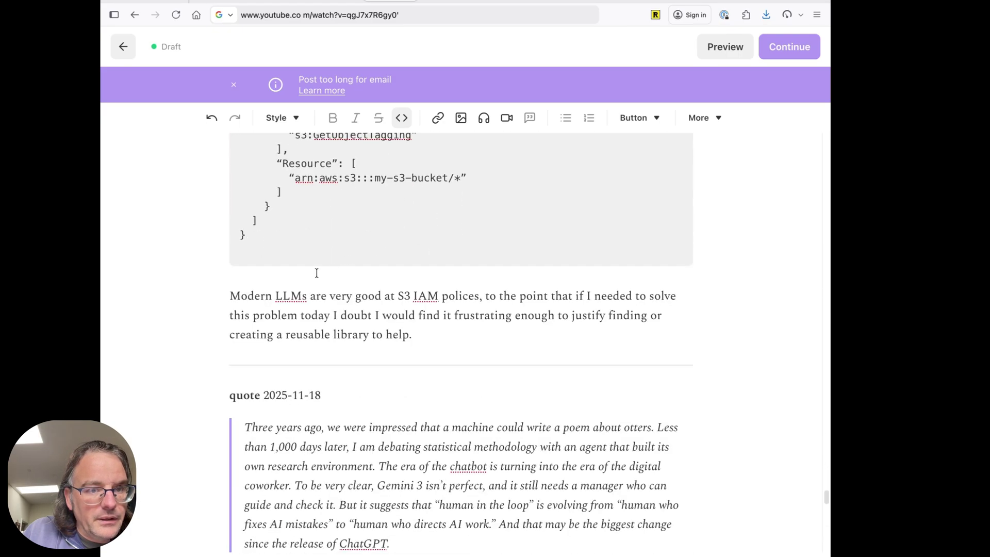
scroll(312, 244, down, 19)
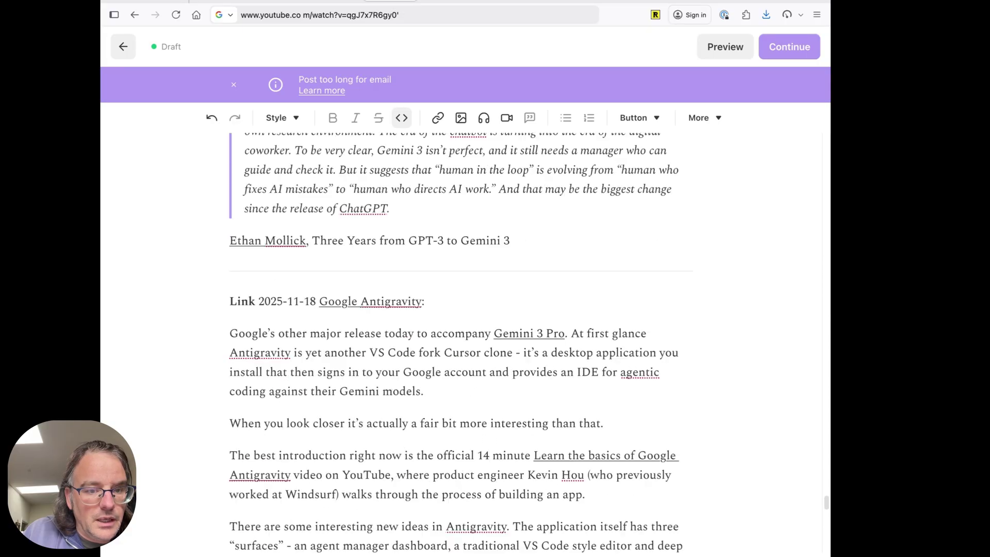
scroll(462, 341, down, 20)
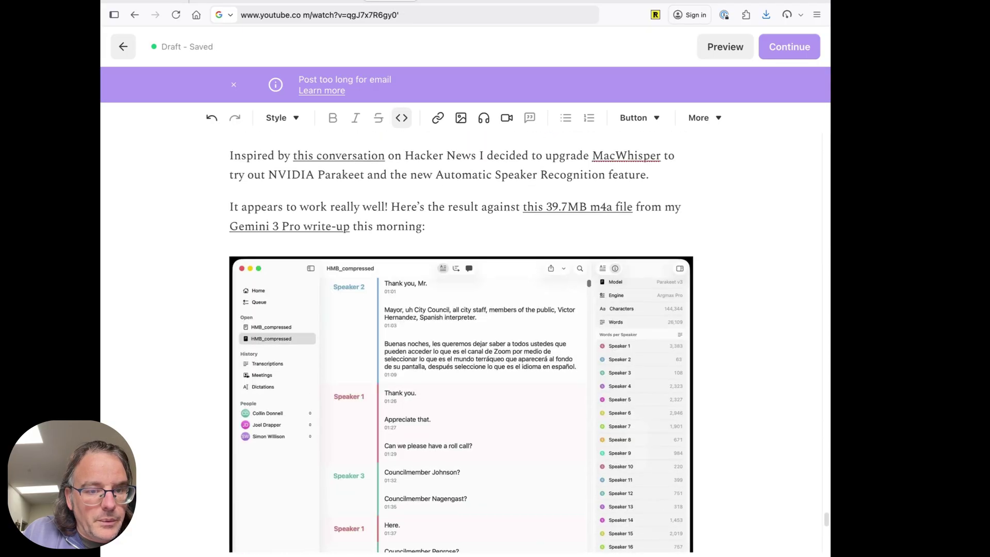
scroll(455, 448, down, 15)
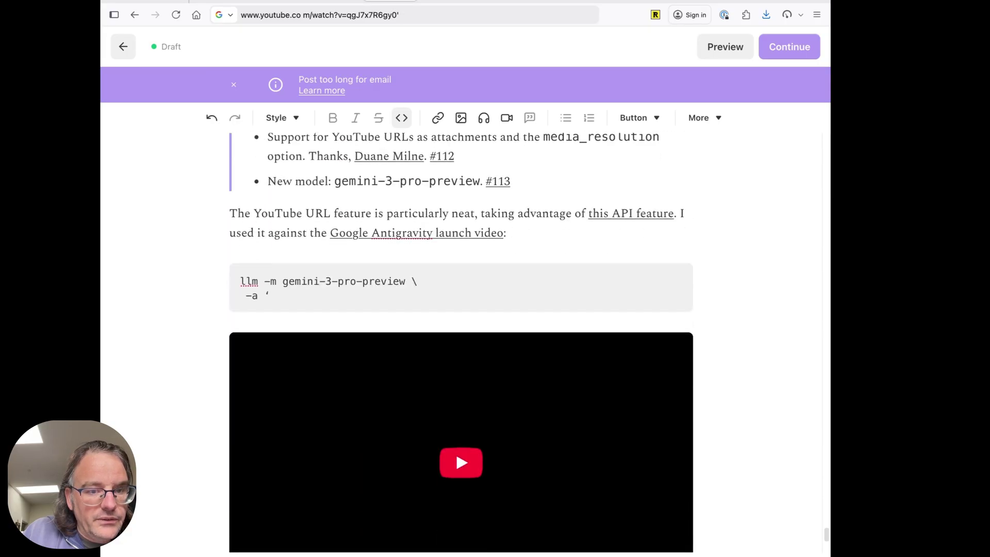
scroll(288, 304, down, 5)
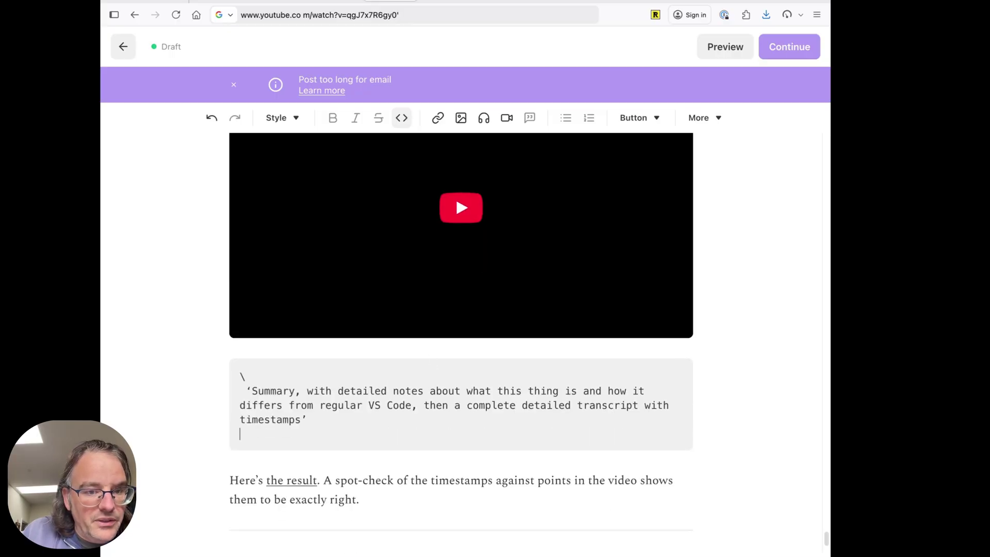
scroll(454, 240, up, 5)
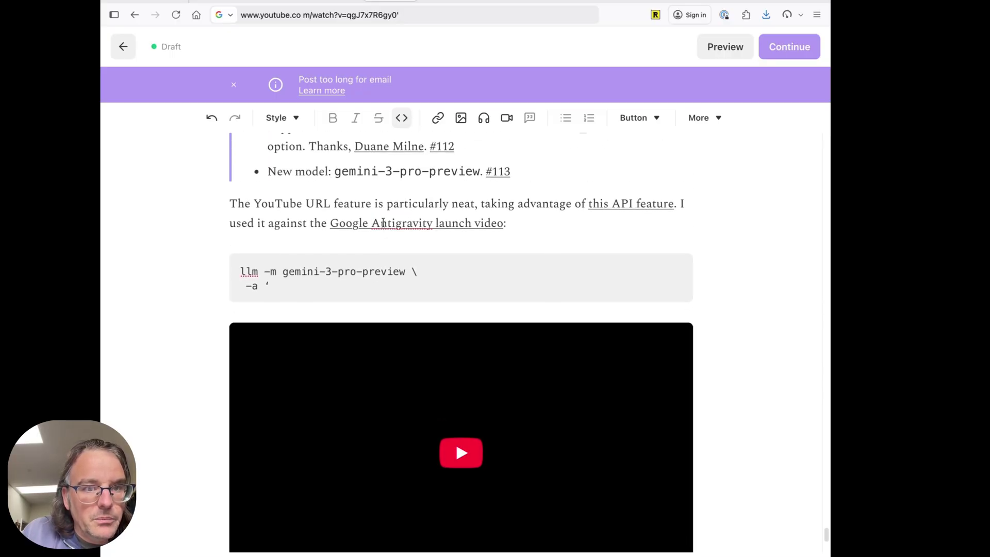
- Find the Antigravity mention in the Nov. 18 llm-gemini post on the blog
click(437, 2)
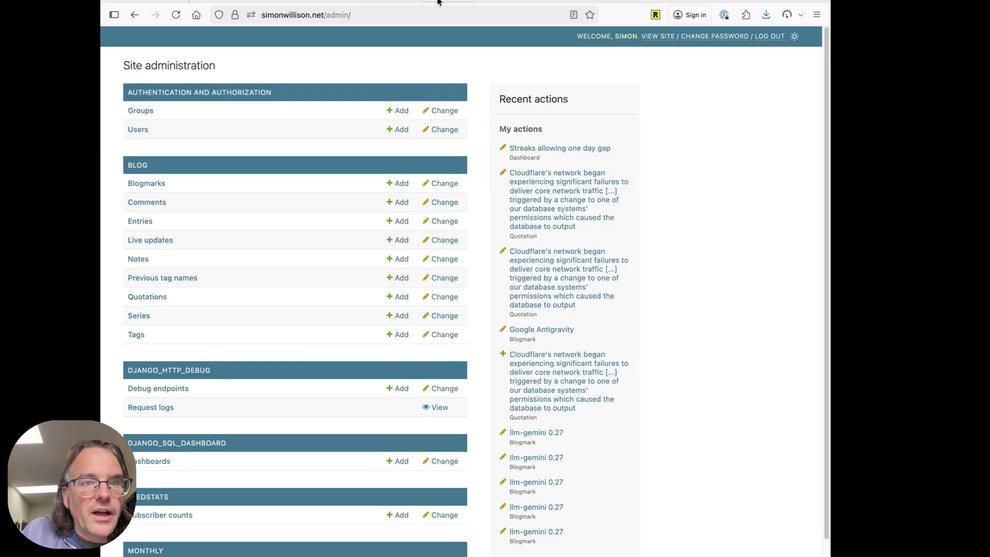
click(732, 1)
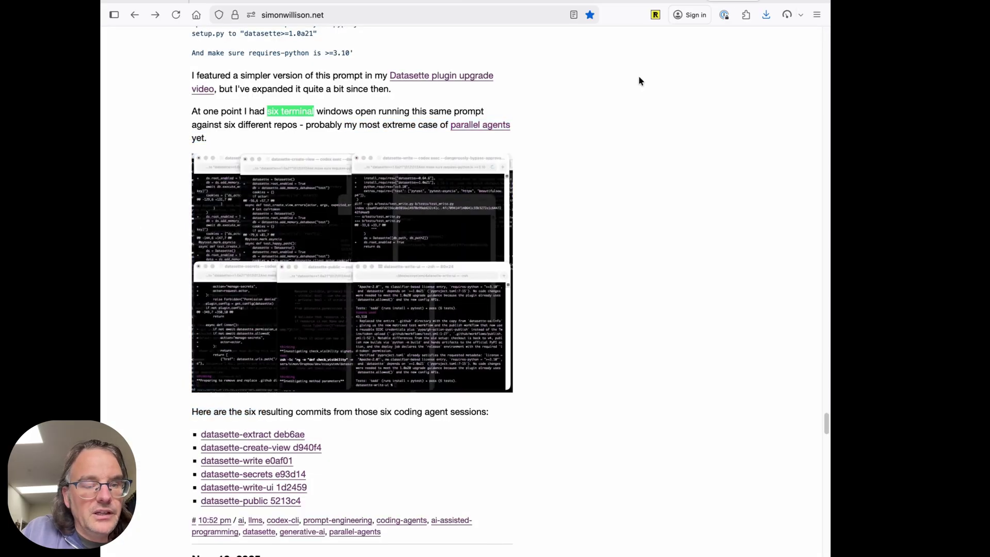
scroll(352, 278, down, 6)
text(g)
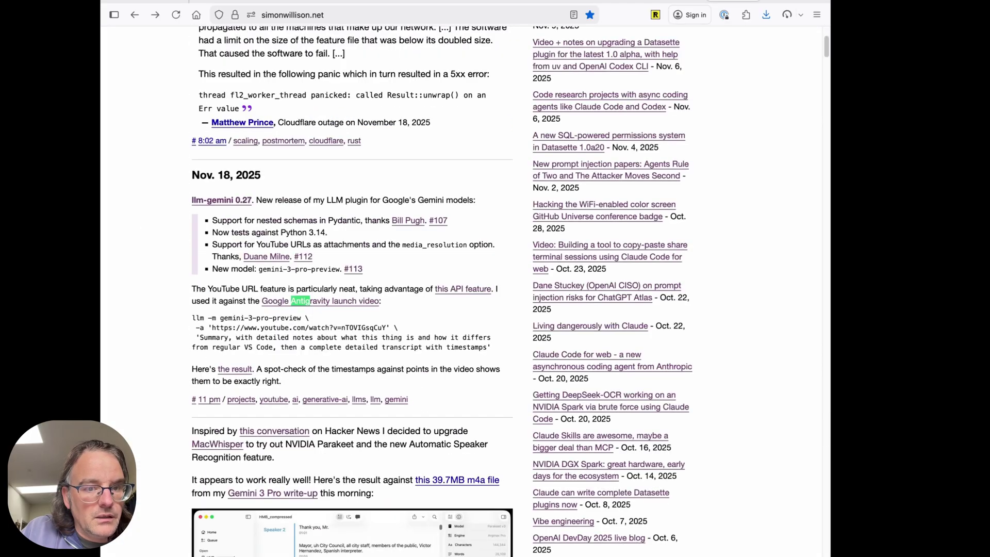
click(275, 338)
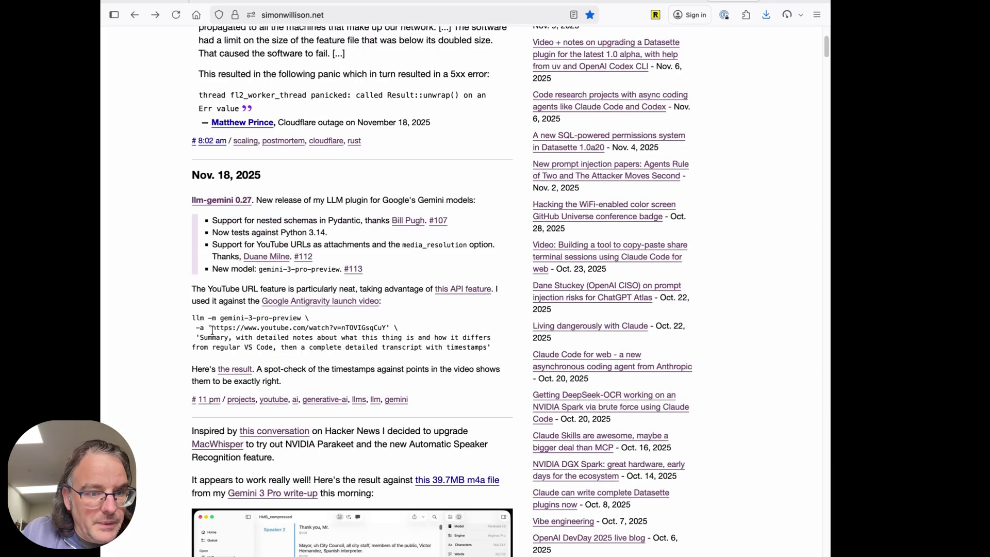
- Select the opening lines of the full llm gemini-3-pro-preview command
drag(212, 330, 289, 329)
drag(232, 318, 239, 358)
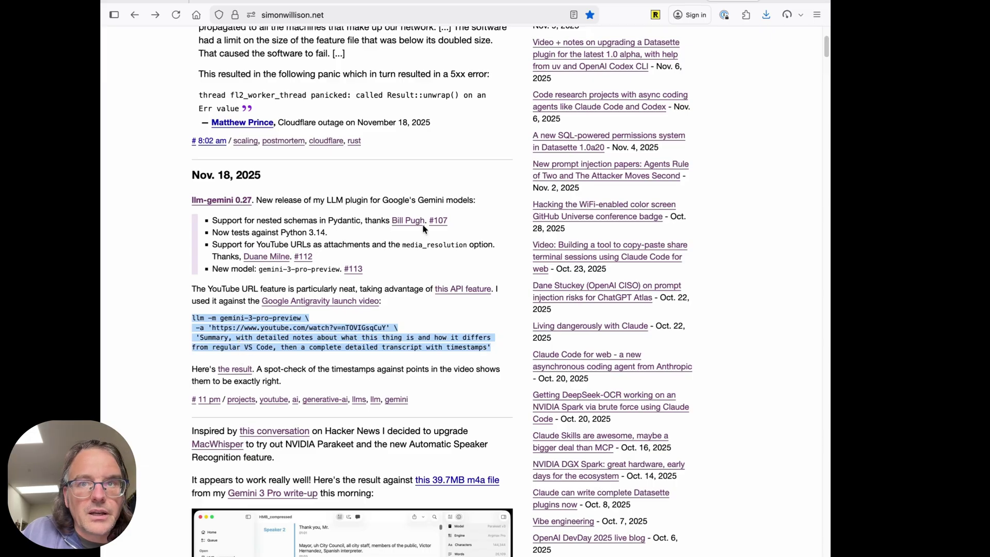
click(312, 330)
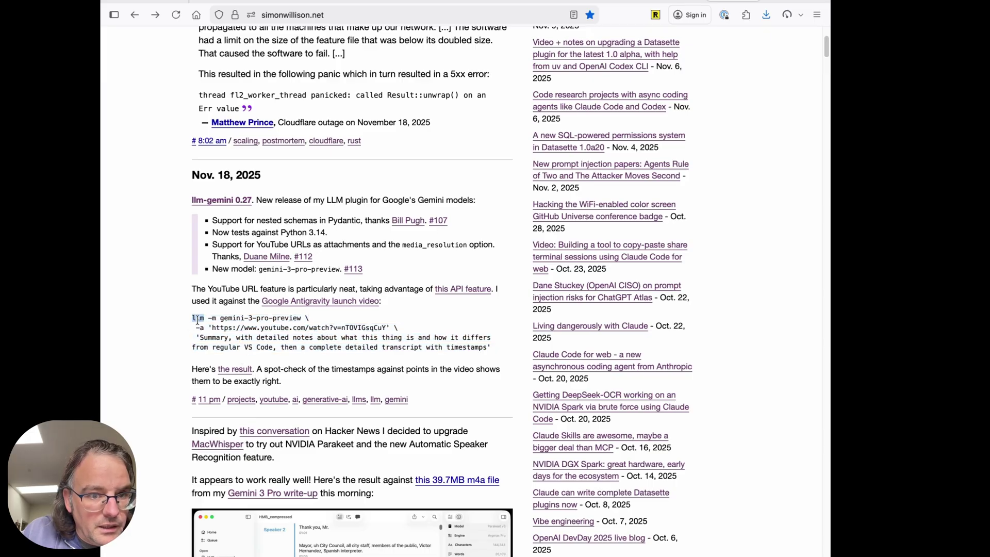
drag(197, 320, 271, 325)
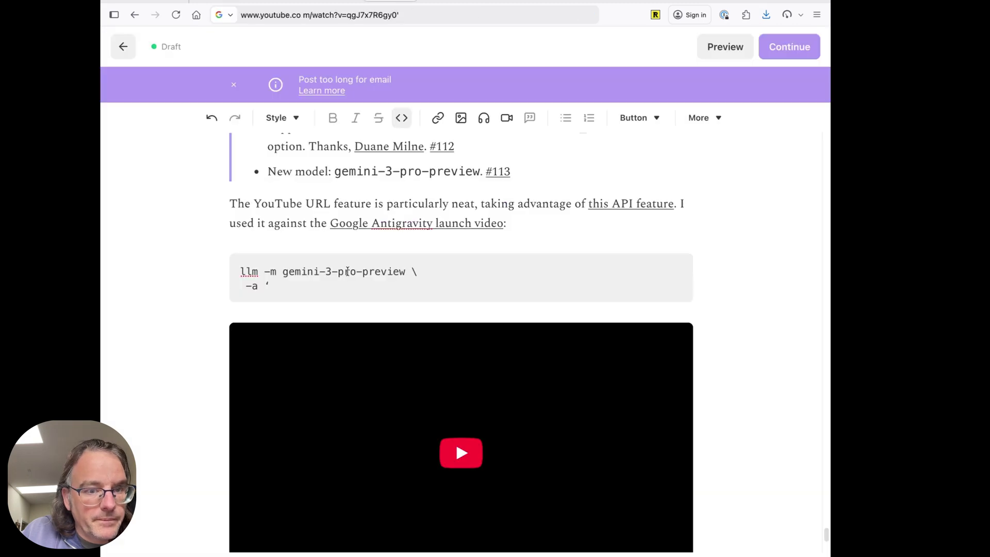
- Replace the truncated draft command and paste its remainder, including the YouTube URL and prompt
key(shift+Up)
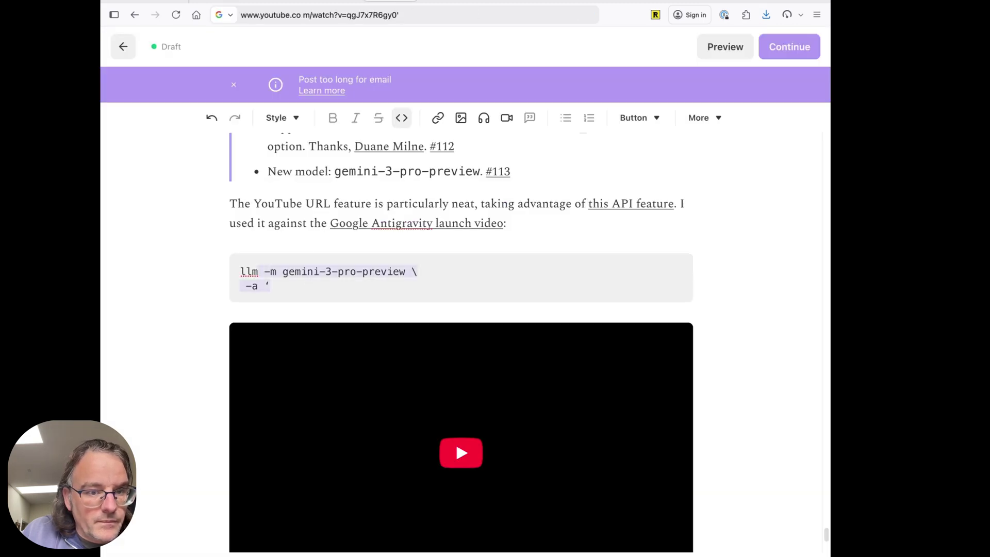
key(Right)
text(https://www.youtube.c)
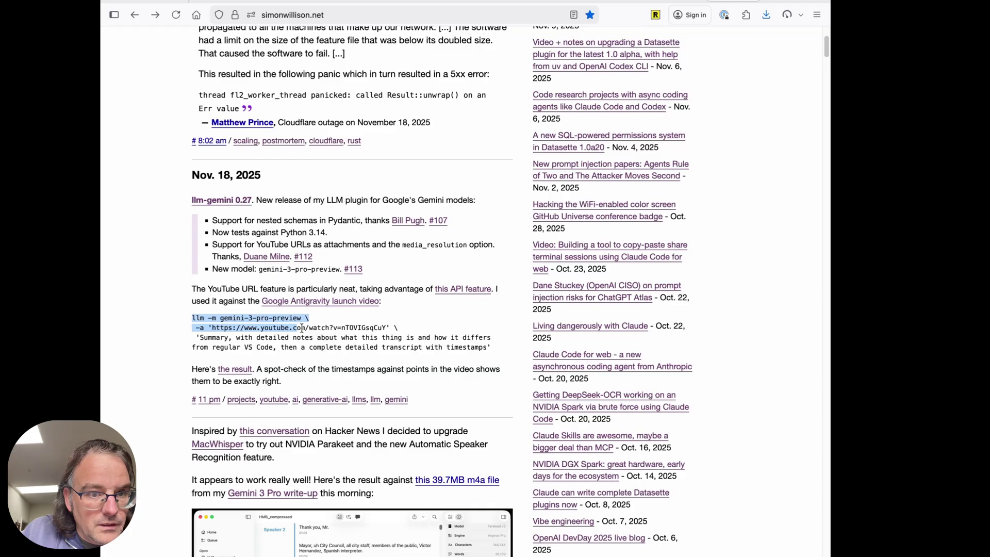
drag(303, 328, 499, 347)
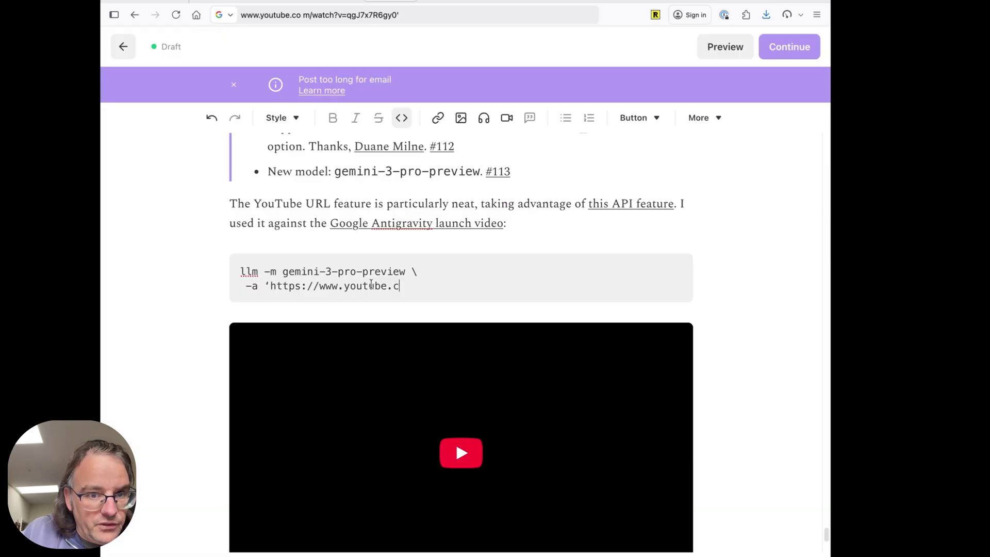
text(om/watch?v=nTOVIGsqCuY’ \  ‘Summary, with detailed notes about what this thing is and how it differs from regular VS Code, then a complete detailed transcript with timestamps’)
- Delete the leftover code block under the video, undo that deletion, and return to the top
scroll(384, 326, down, 5)
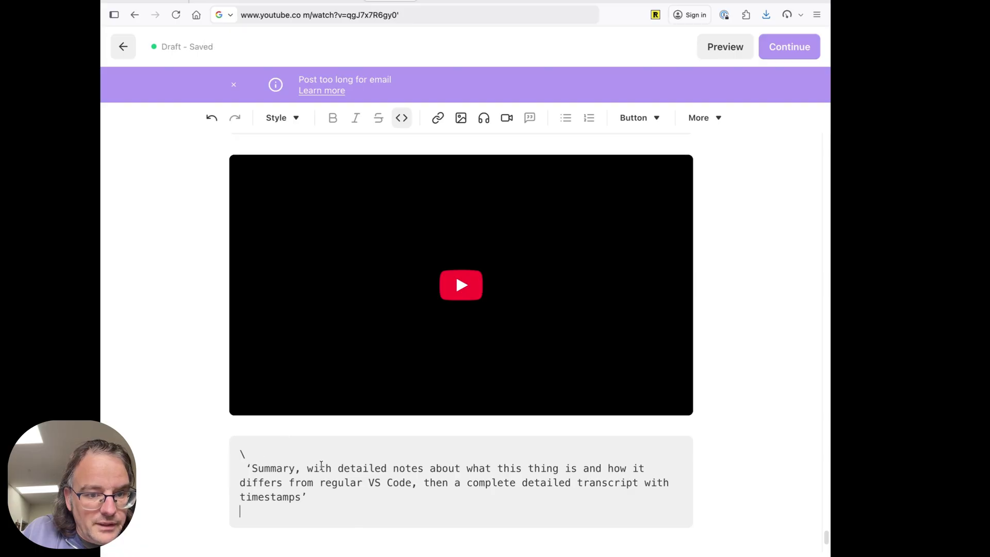
key(super+a)
key(BackSpace)
scroll(322, 466, down, 5)
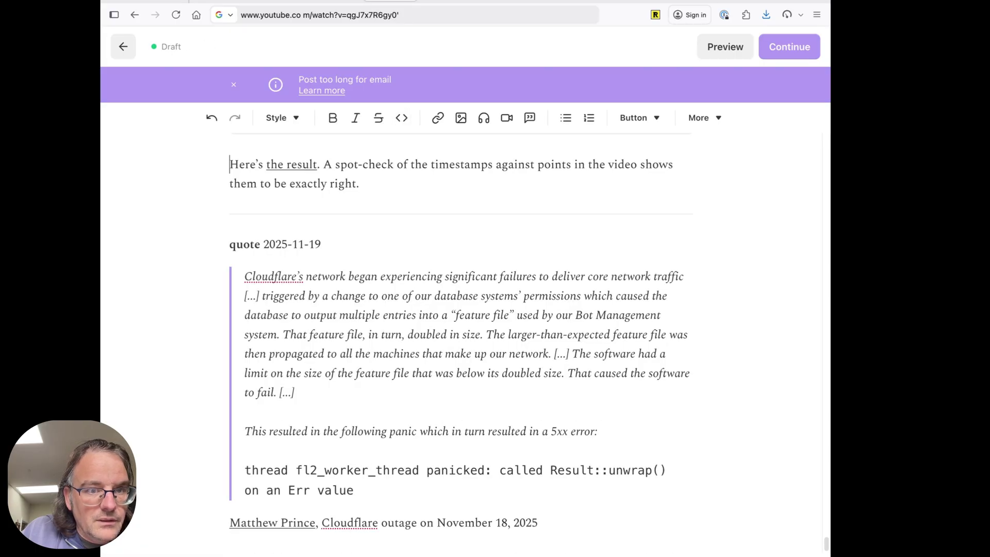
key(super+z)
scroll(287, 382, down, 5)
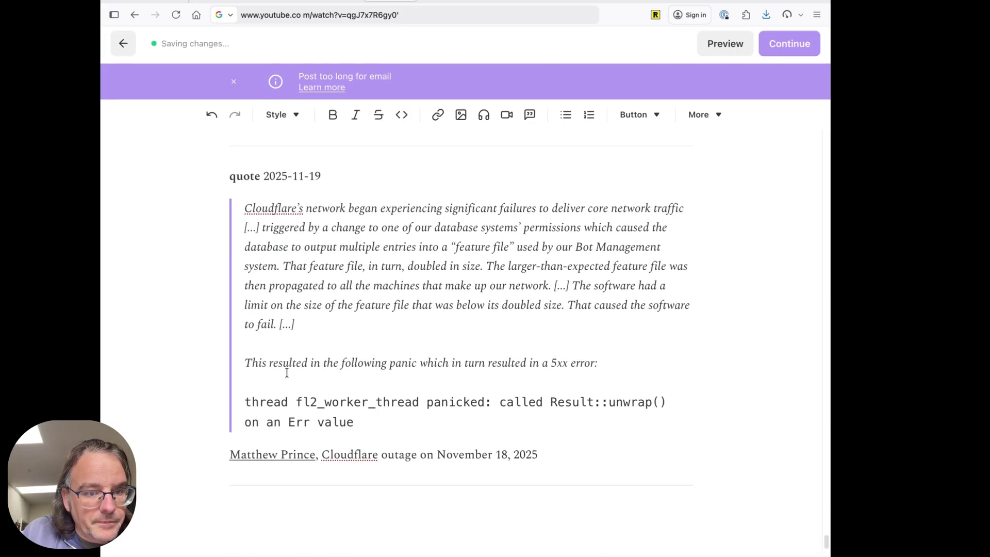
click(375, 369)
scroll(374, 369, up, 20)
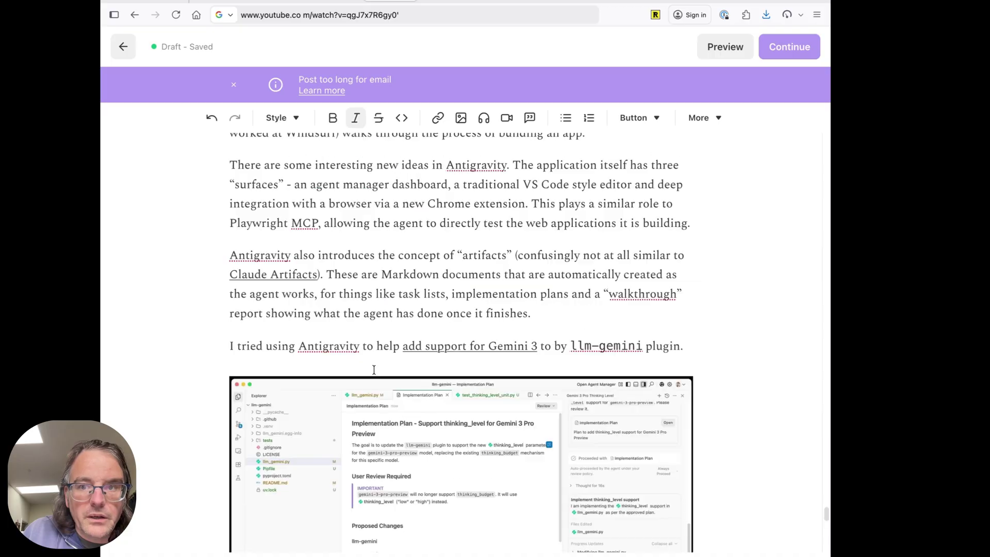
scroll(374, 372, up, 20)
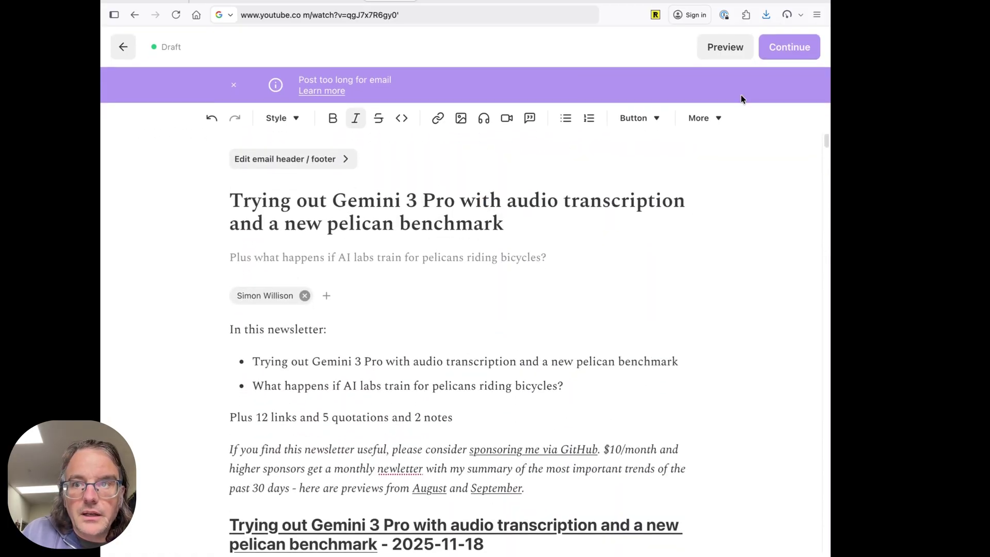
- Tag the post ai, gemini and llms in the publish settings
click(791, 50)
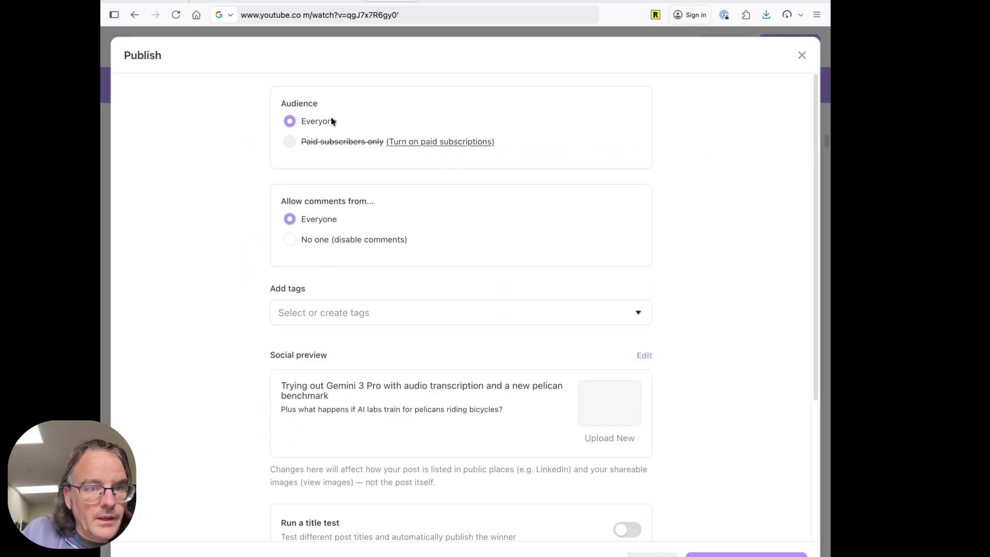
click(342, 311)
text(ai)
click(316, 347)
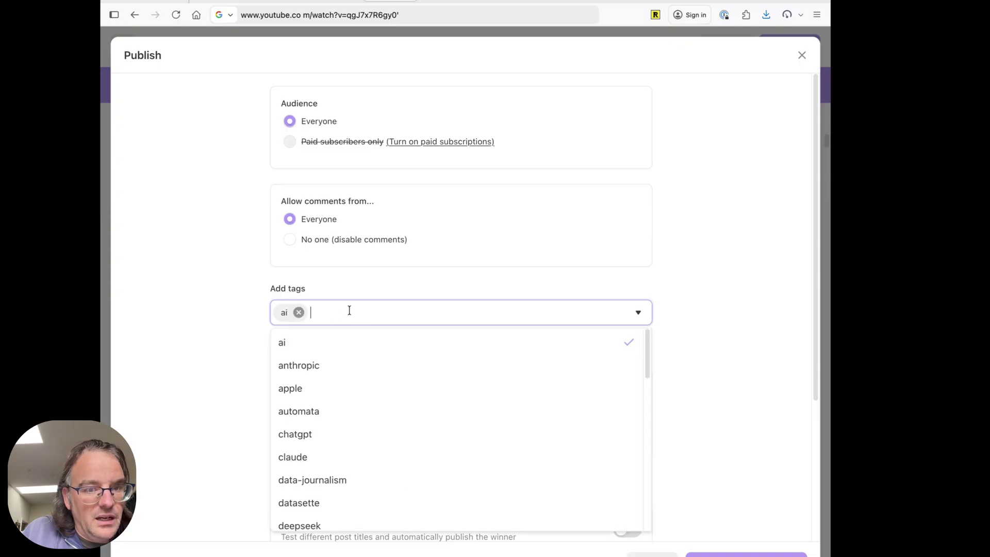
text(gemini)
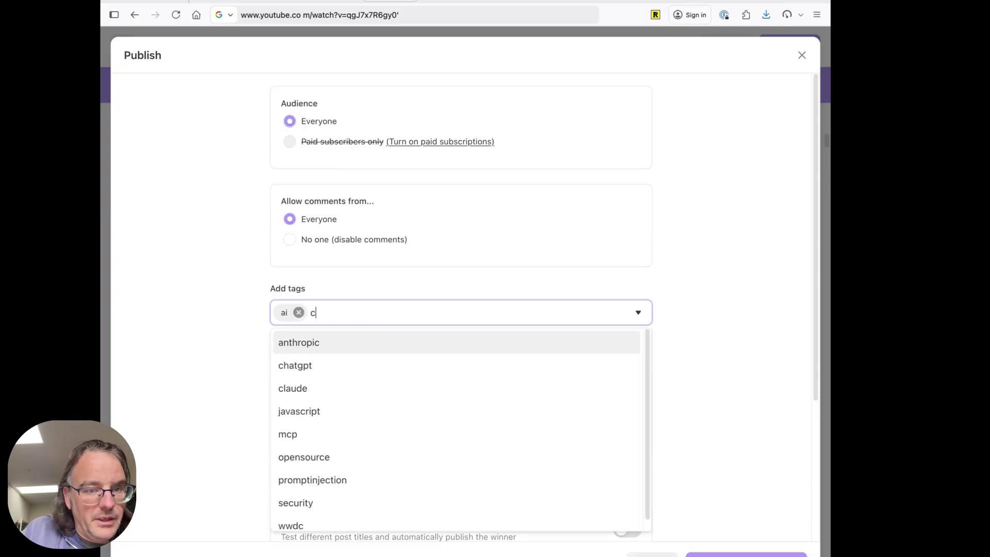
click(346, 341)
text(llms)
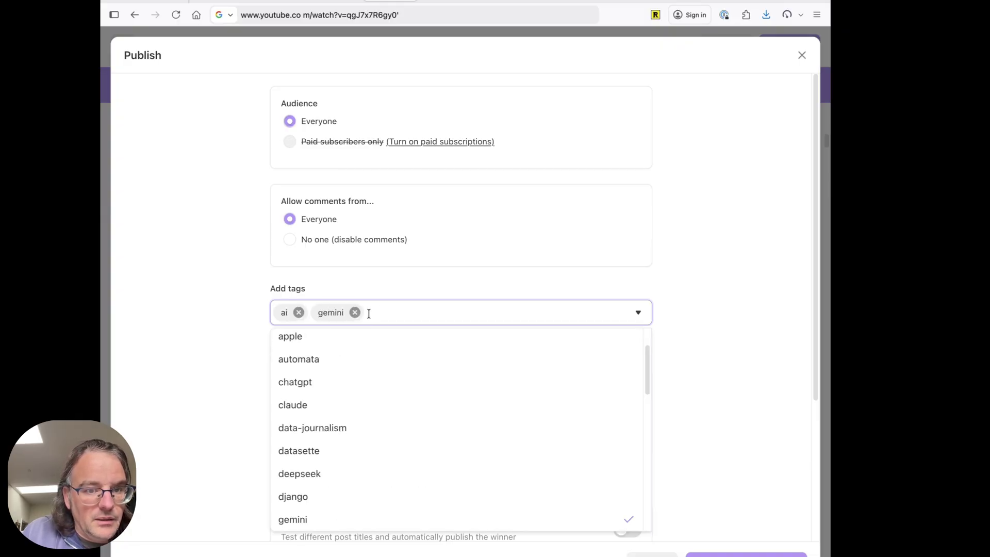
click(369, 343)
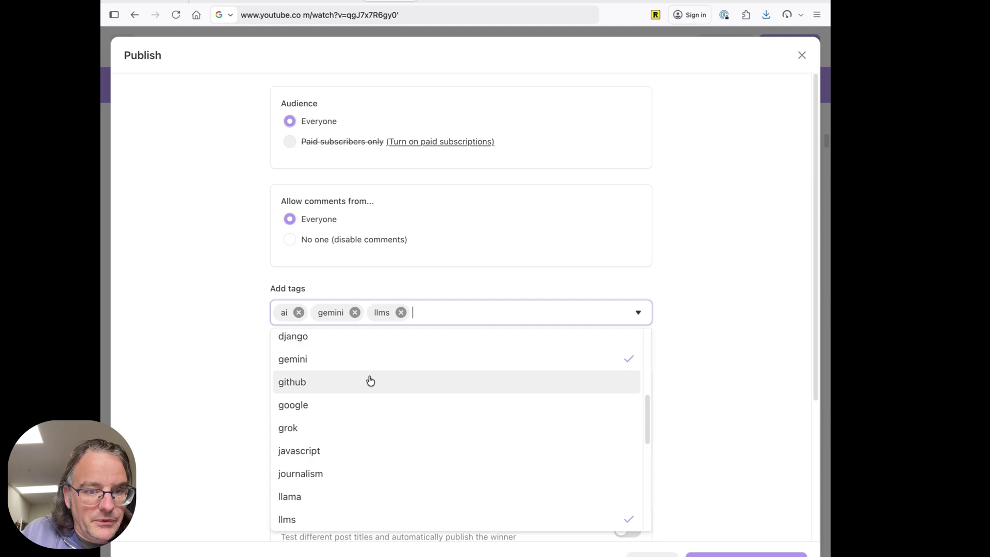
- Set the pelican-on-a-bicycle image as the post's social preview image
scroll(370, 380, down, 2)
scroll(235, 369, down, 2)
scroll(239, 384, down, 3)
click(608, 228)
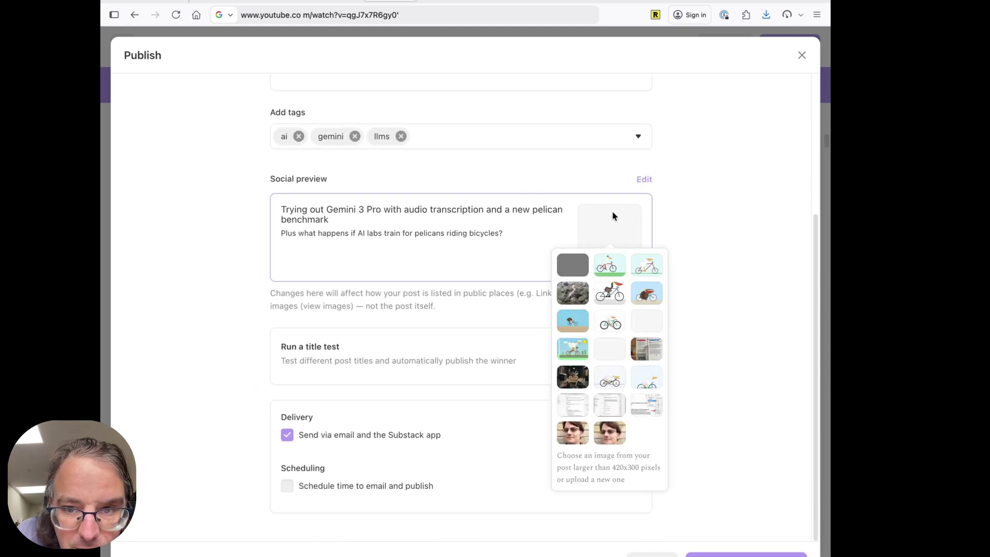
click(634, 264)
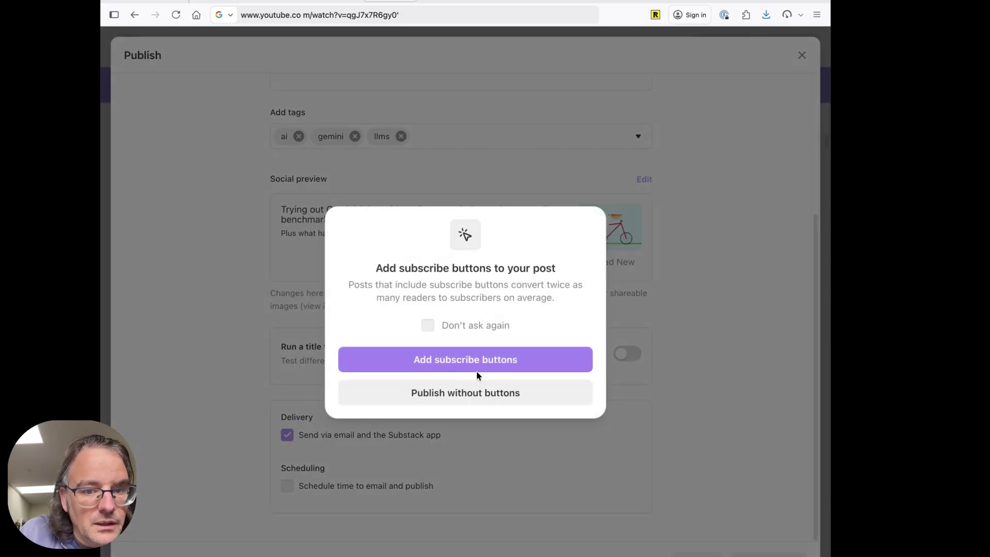
- Add subscribe buttons to the Gemini 3 Pro post, then reopen publishing and publish it live
click(478, 367)
scroll(391, 296, down, 5)
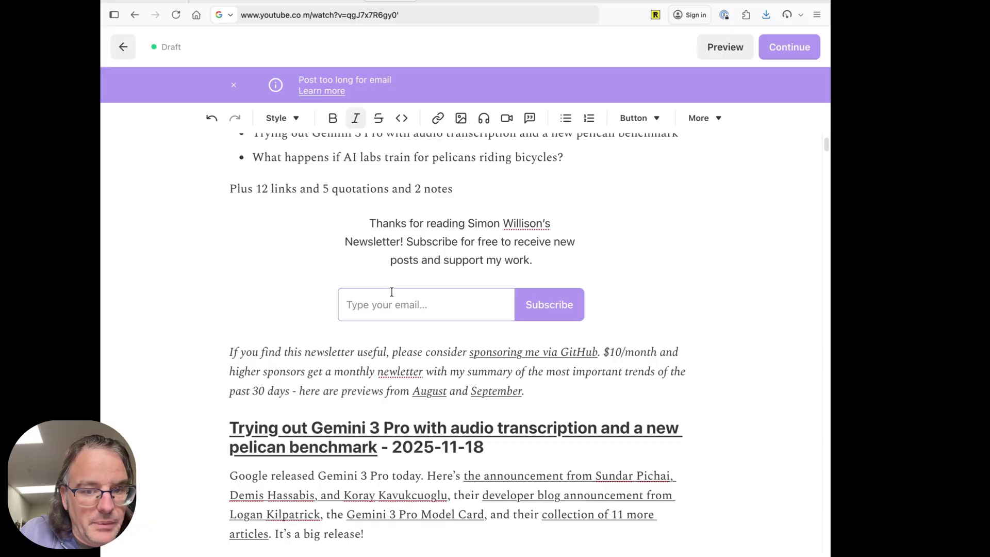
click(779, 48)
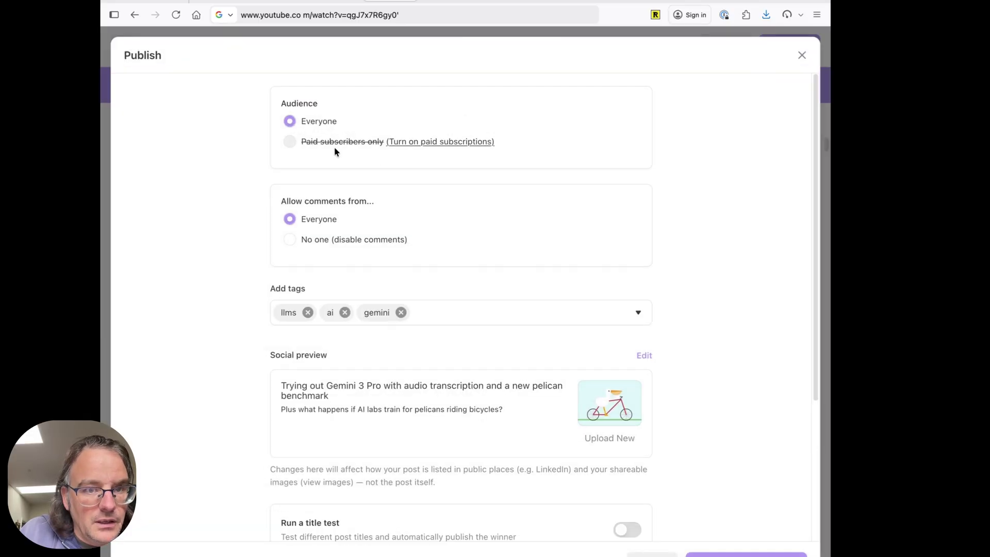
scroll(335, 151, down, 5)
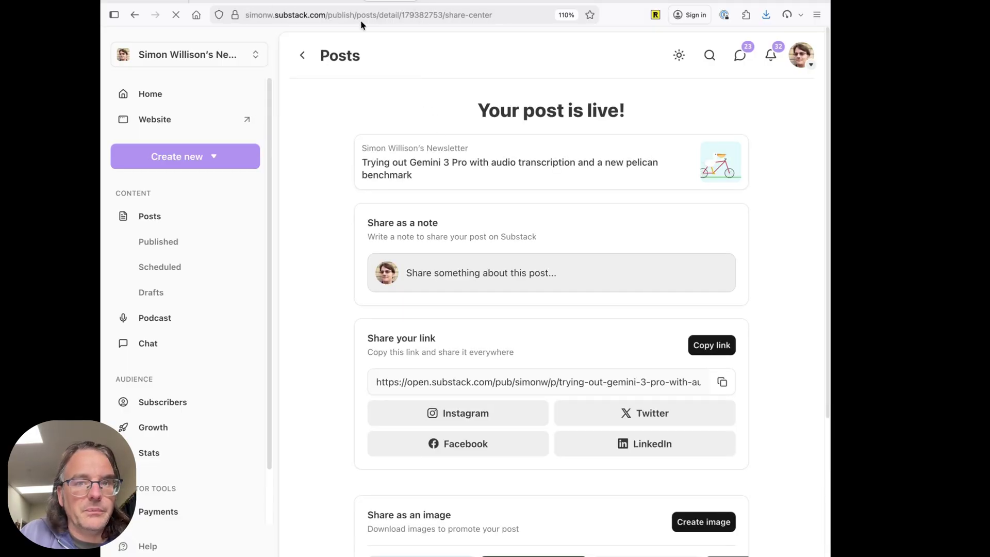
- Reload the newsletter home, open the Gemini 3 Pro post, then return to the Blog to Newsletter notebook
click(281, 1)
key(super+r)
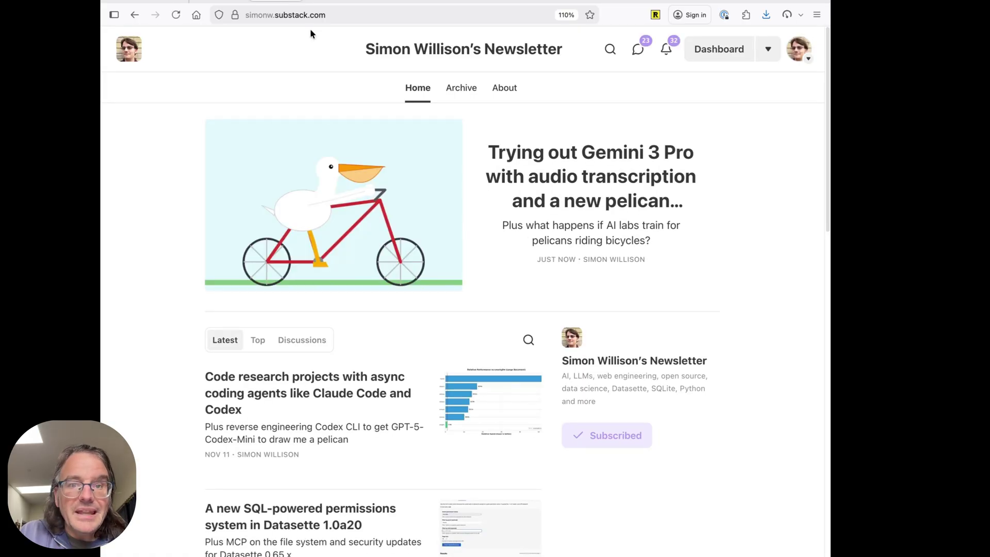
click(544, 175)
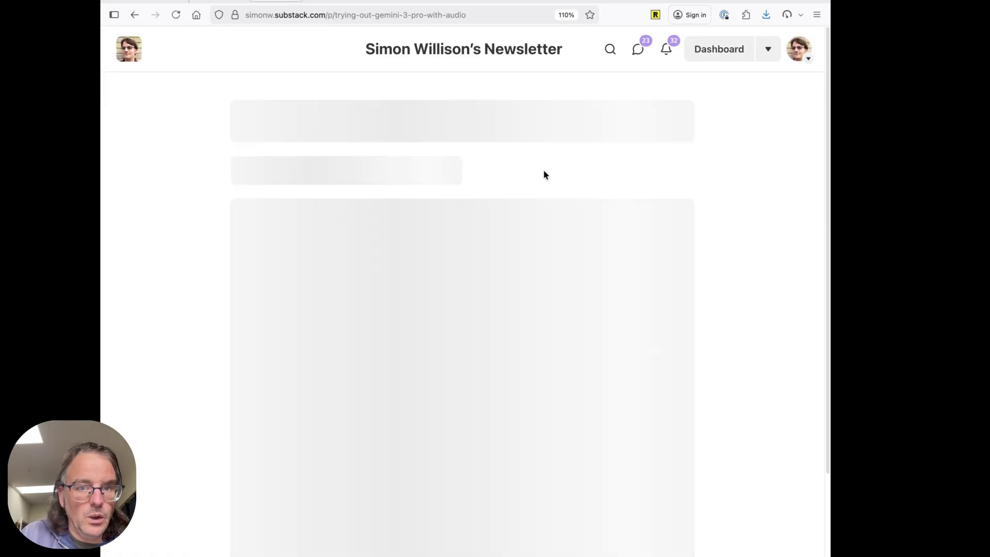
scroll(468, 165, down, 5)
scroll(469, 165, up, 5)
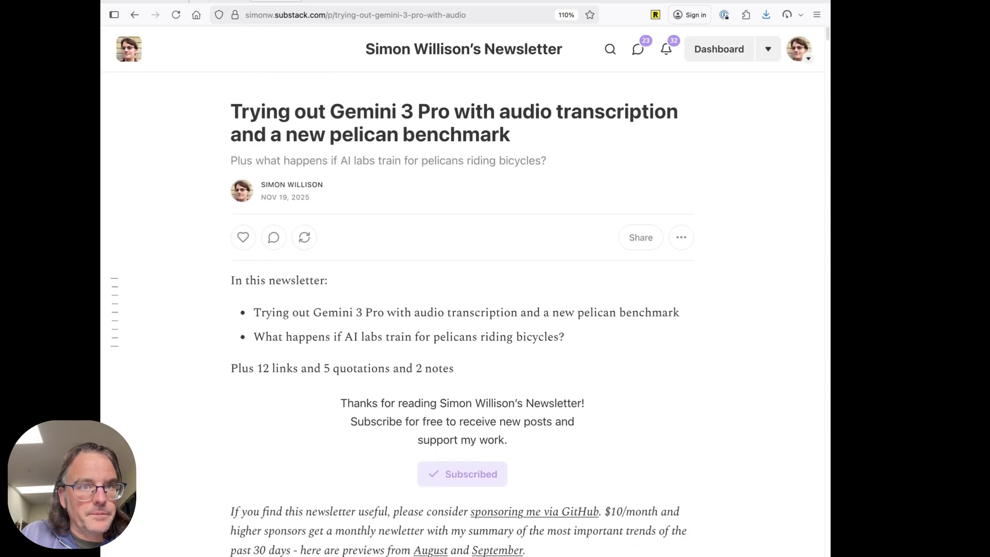
click(278, 1)
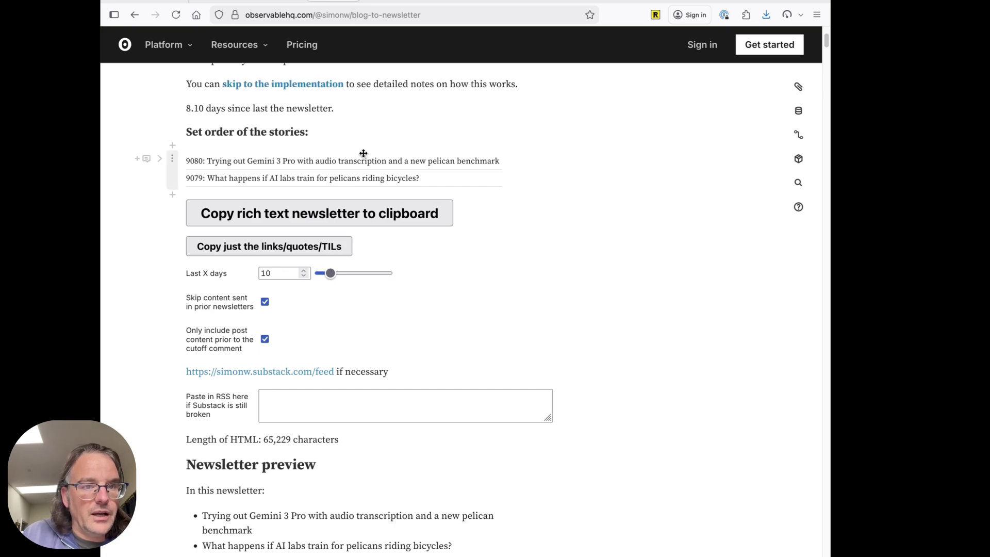
- Show the source code behind the links/quotes/TILs copy button and scroll down to raw_content
scroll(523, 243, down, 5)
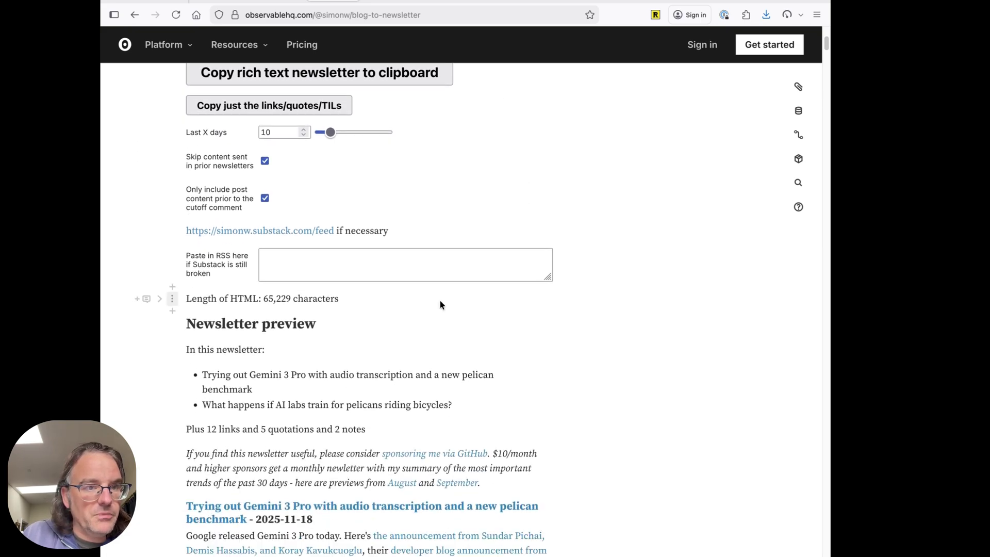
scroll(523, 243, up, 2)
scroll(205, 130, up, 1)
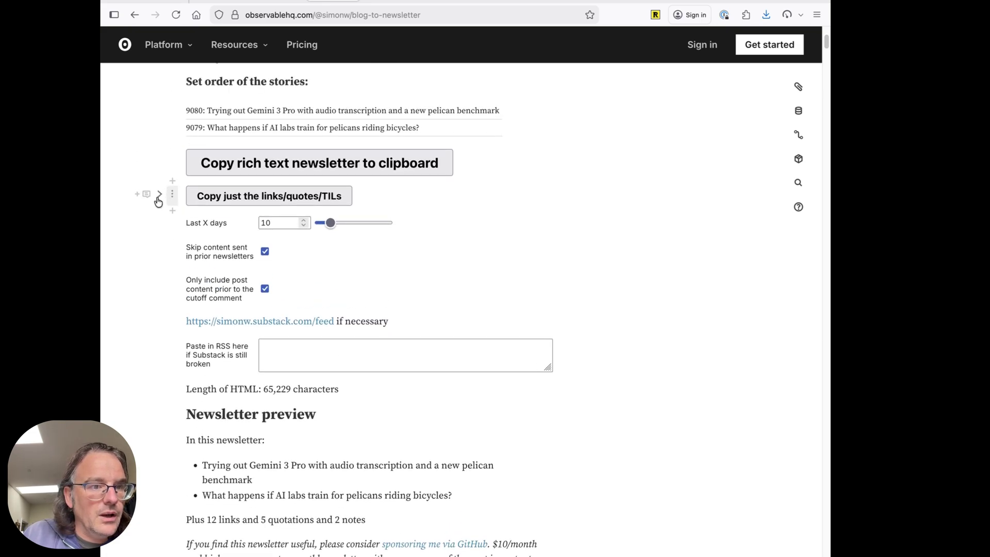
click(158, 198)
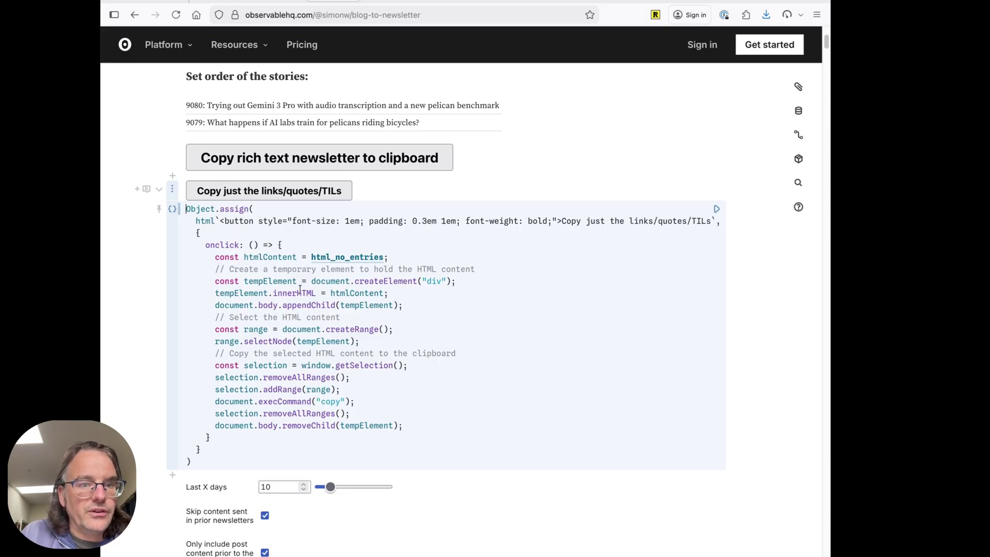
scroll(299, 289, down, 1)
scroll(279, 290, down, 6)
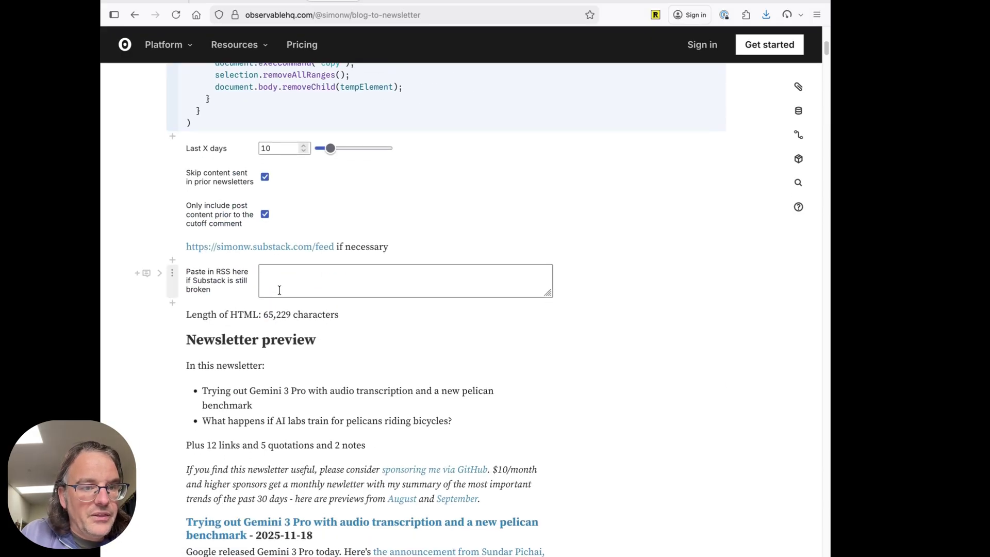
scroll(279, 290, up, 1)
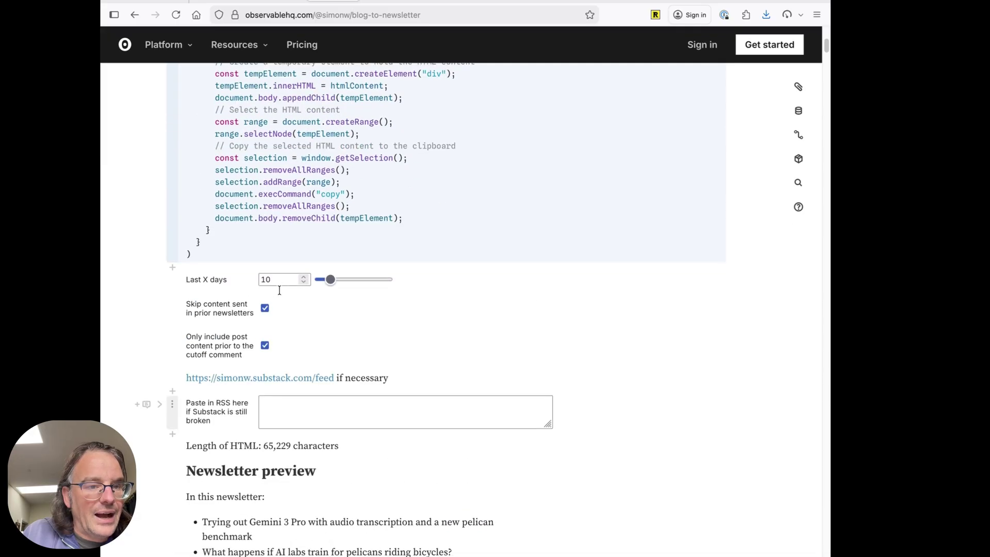
scroll(279, 290, down, 20)
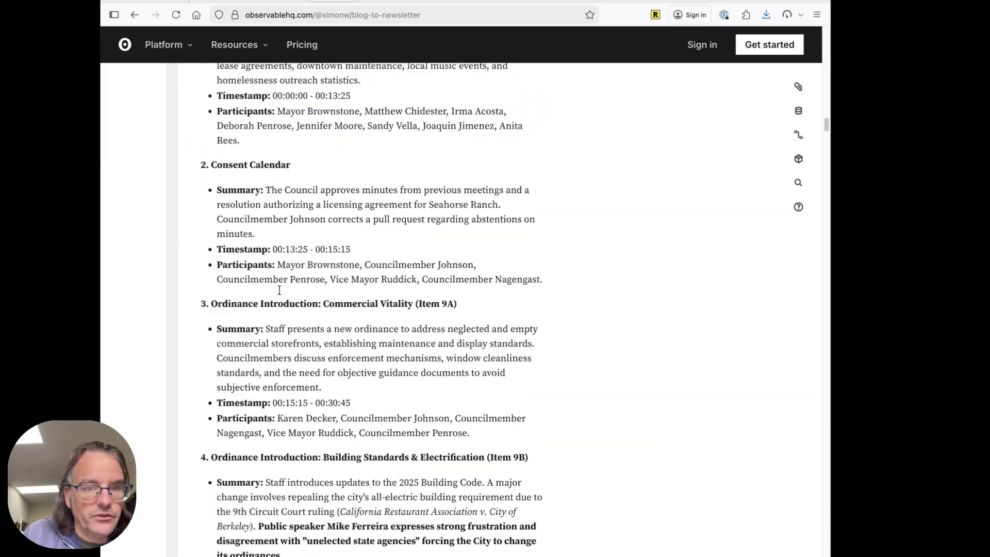
scroll(279, 291, down, 20)
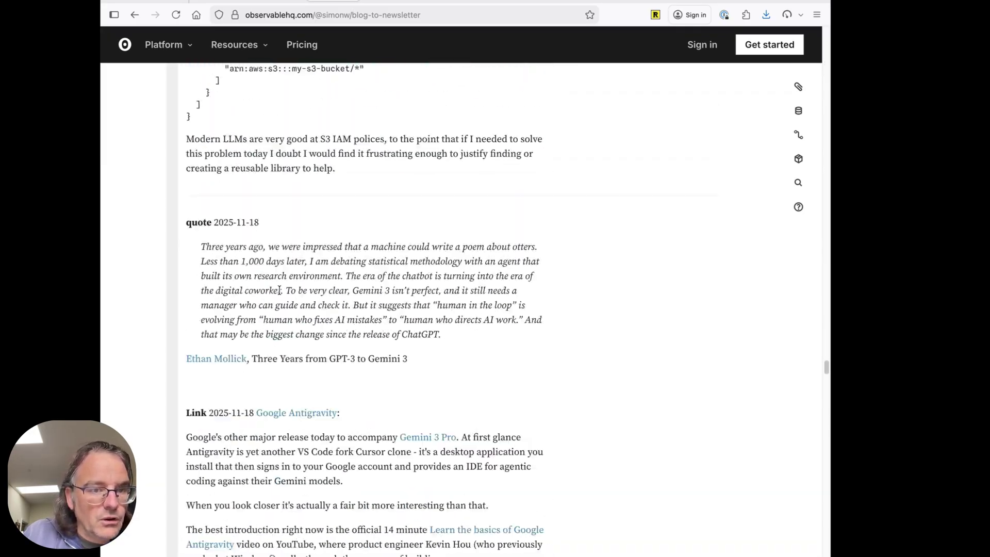
scroll(279, 290, up, 20)
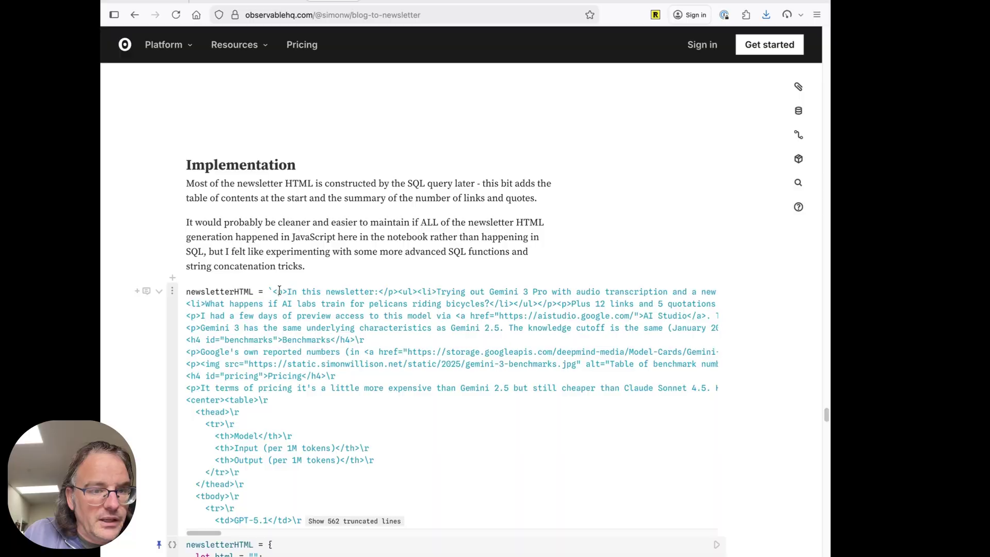
scroll(279, 290, down, 3)
scroll(269, 94, up, 1)
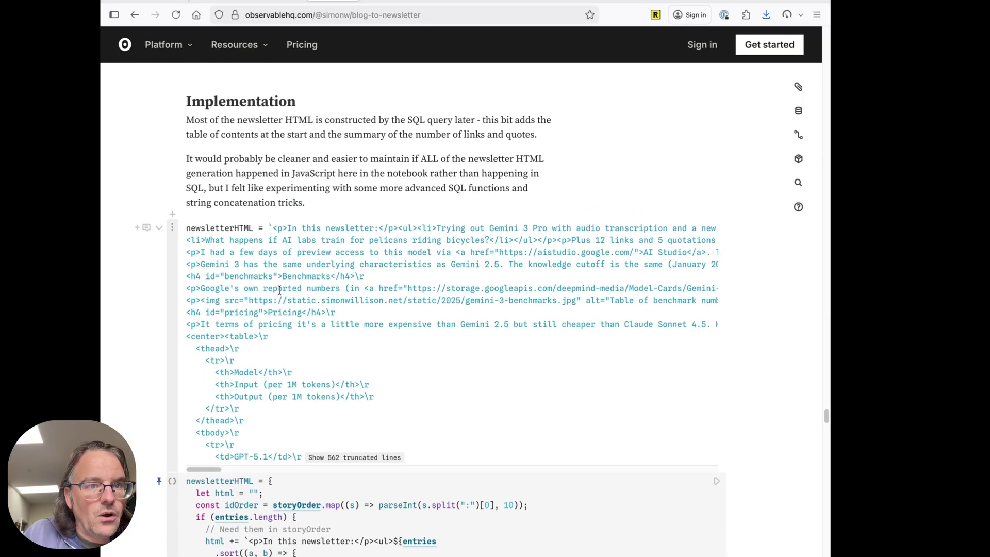
scroll(279, 221, down, 15)
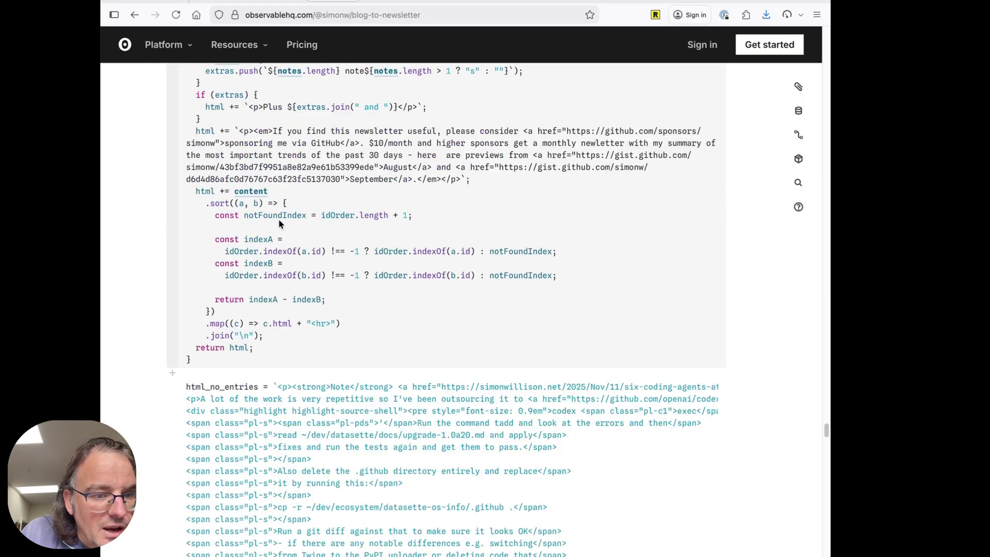
scroll(279, 223, down, 10)
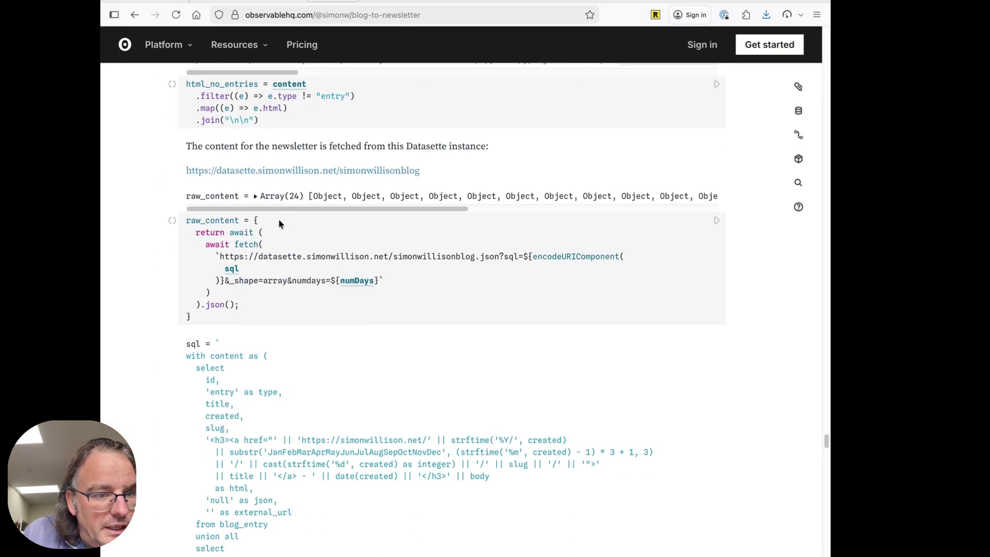
- Inspect the raw_content fetch code and expand, then collapse, its Array(24) output
click(391, 258)
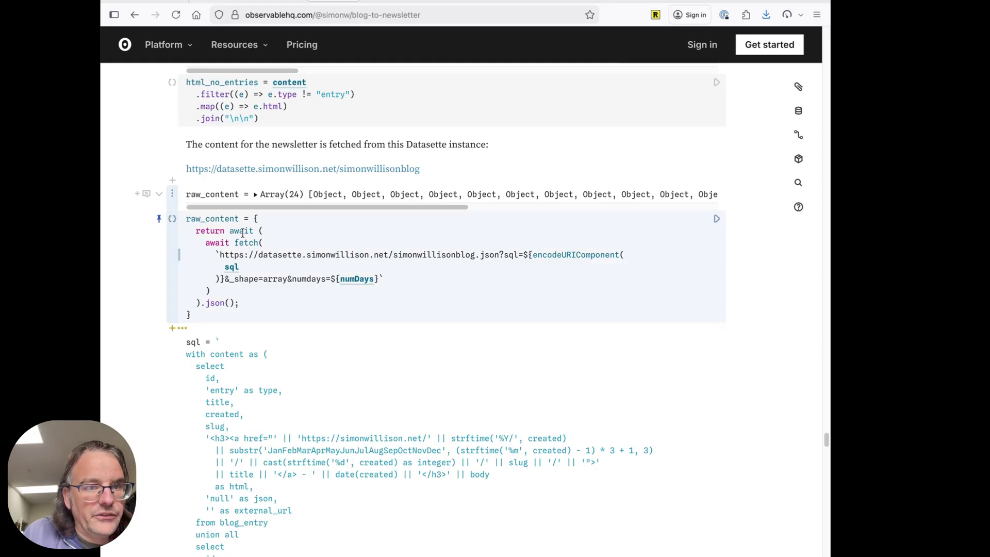
click(255, 195)
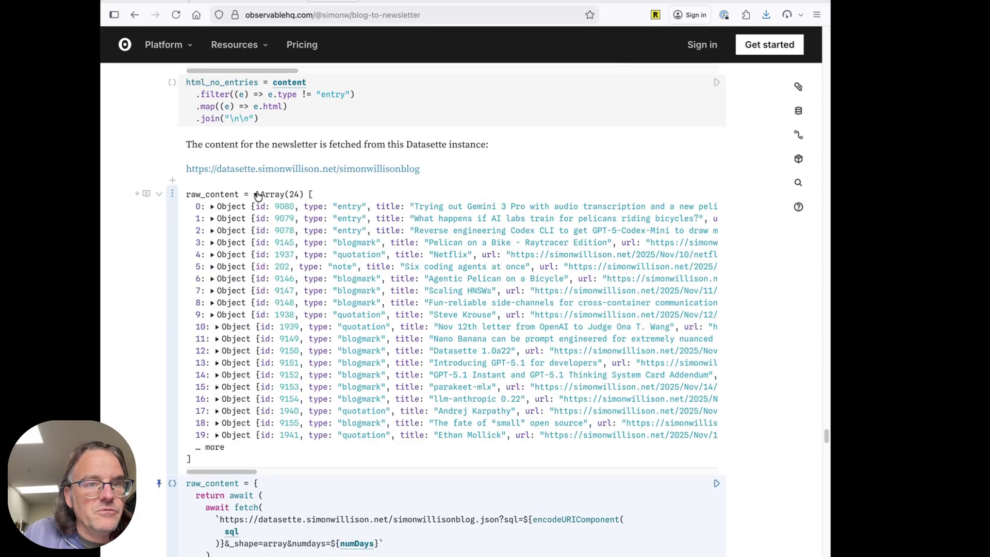
click(256, 195)
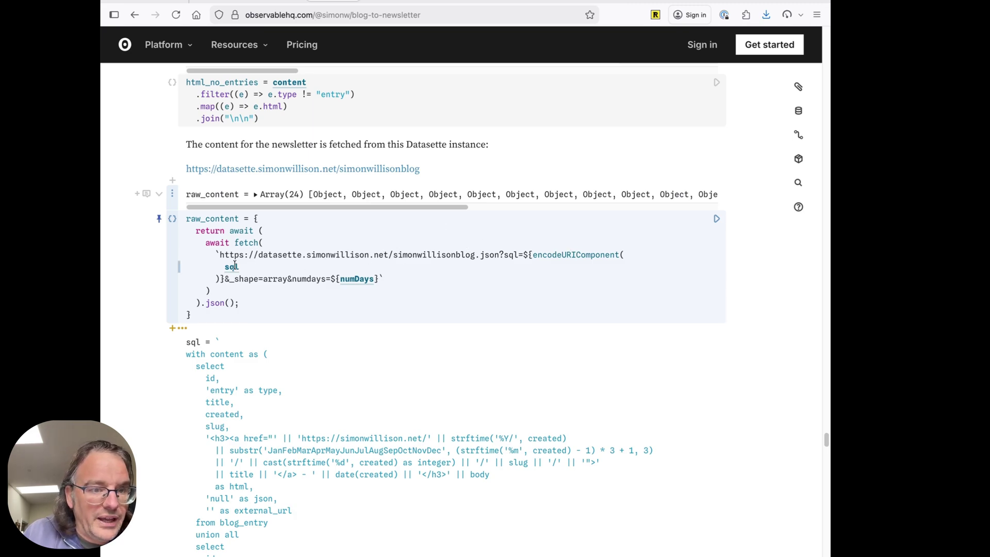
scroll(292, 292, down, 6)
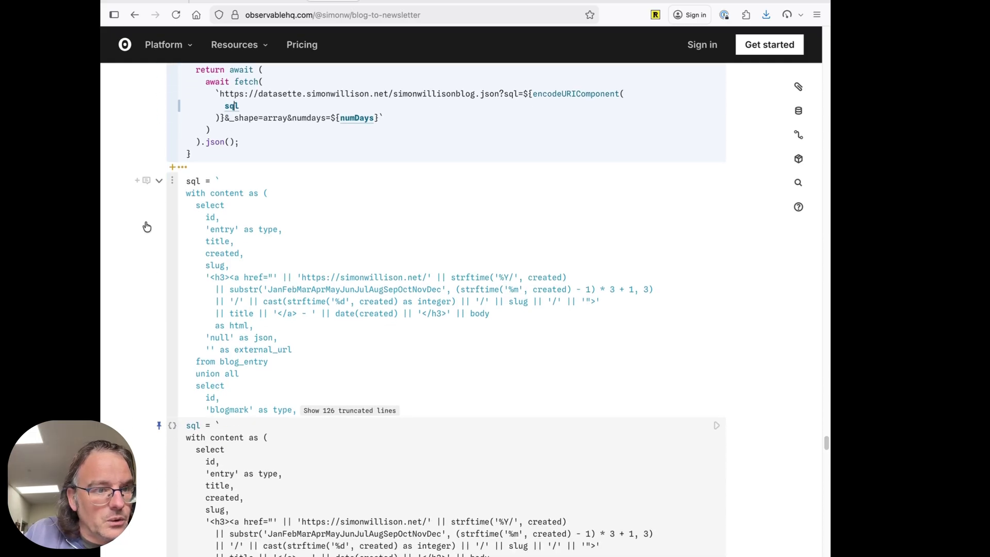
- Reveal the sql cell's full source and read through the union query over entries, blogmarks, quotations, notes and TILs
click(158, 188)
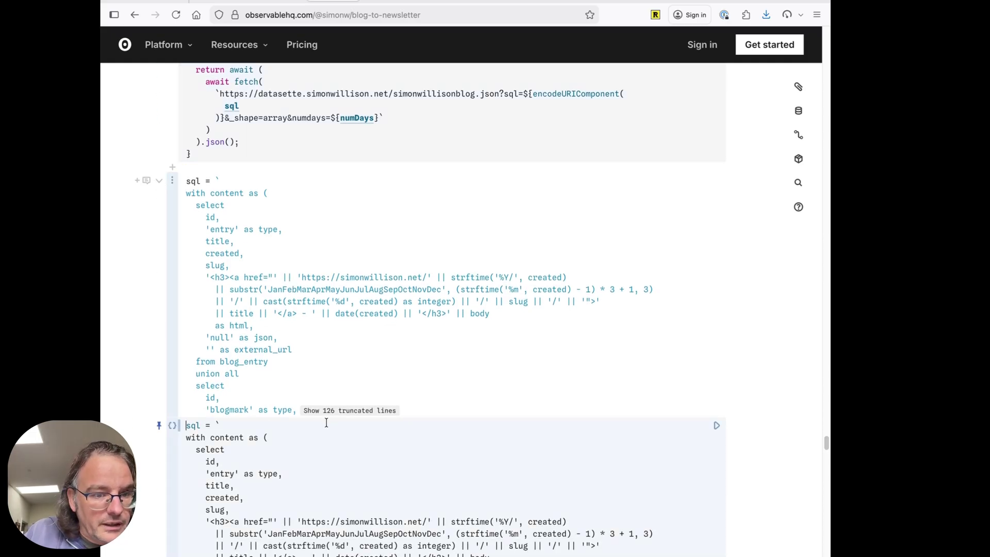
click(341, 410)
scroll(303, 287, down, 3)
scroll(304, 287, up, 1)
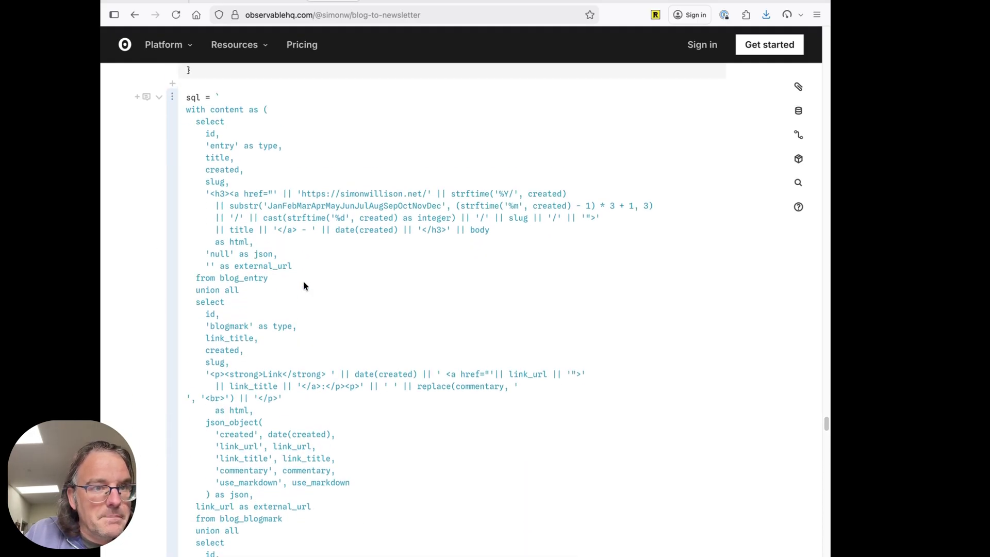
scroll(250, 117, down, 2)
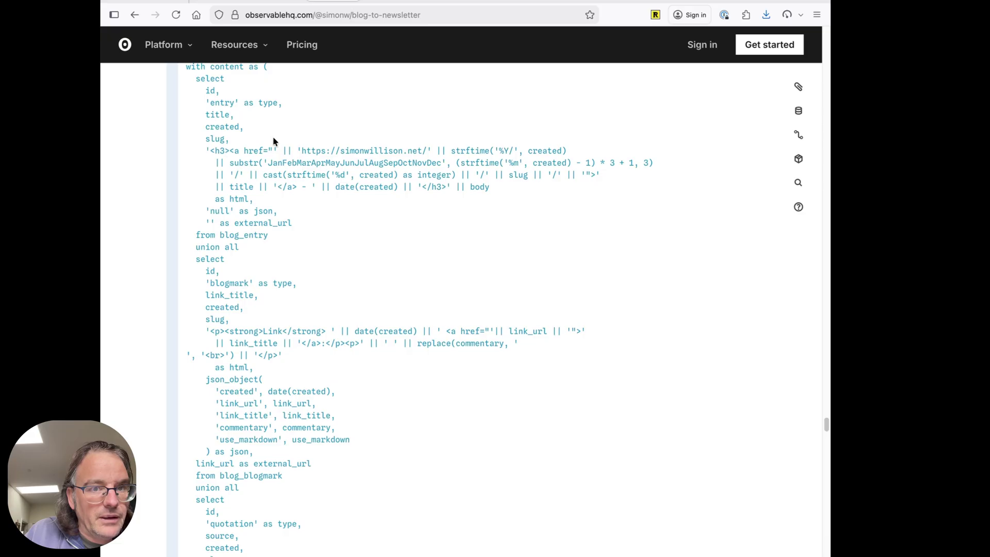
scroll(273, 142, down, 4)
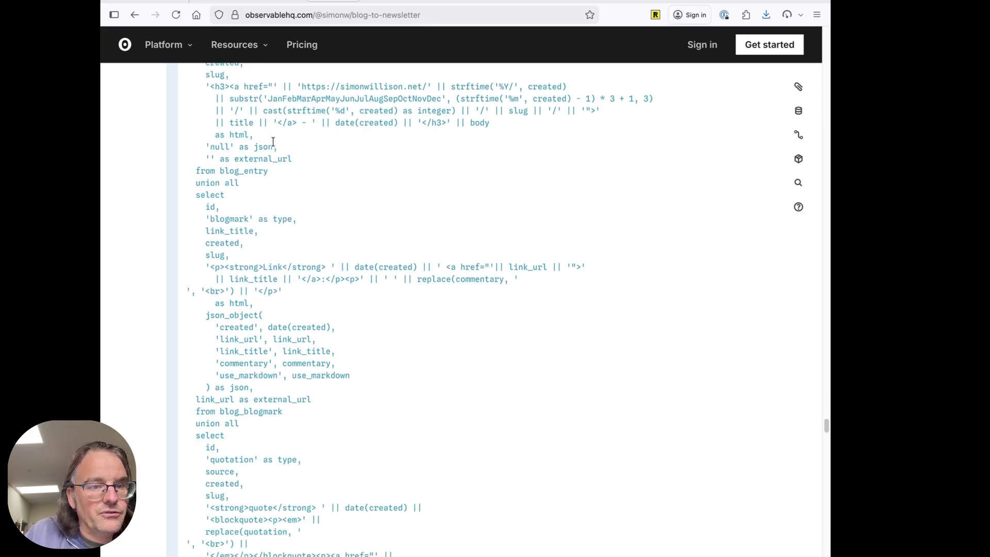
scroll(272, 140, down, 10)
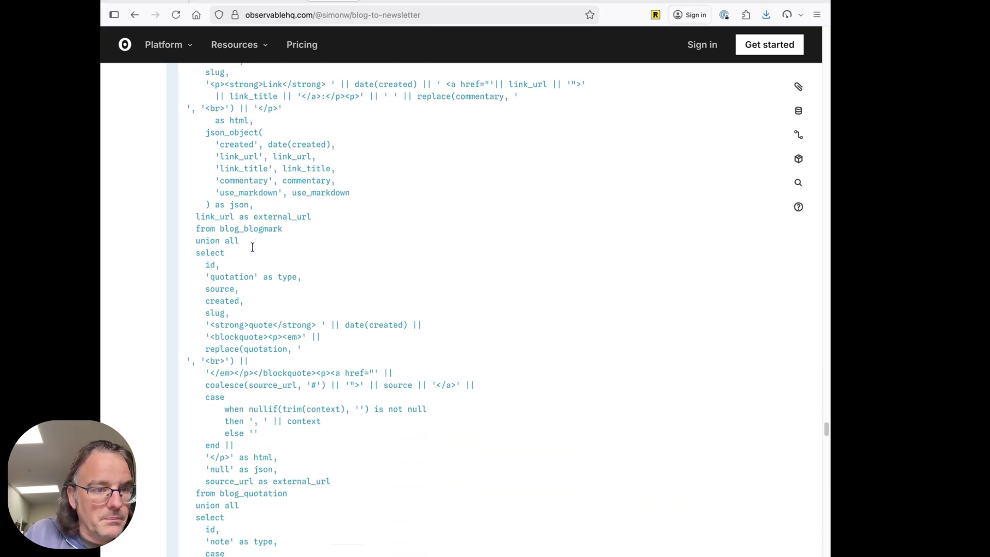
scroll(252, 247, down, 15)
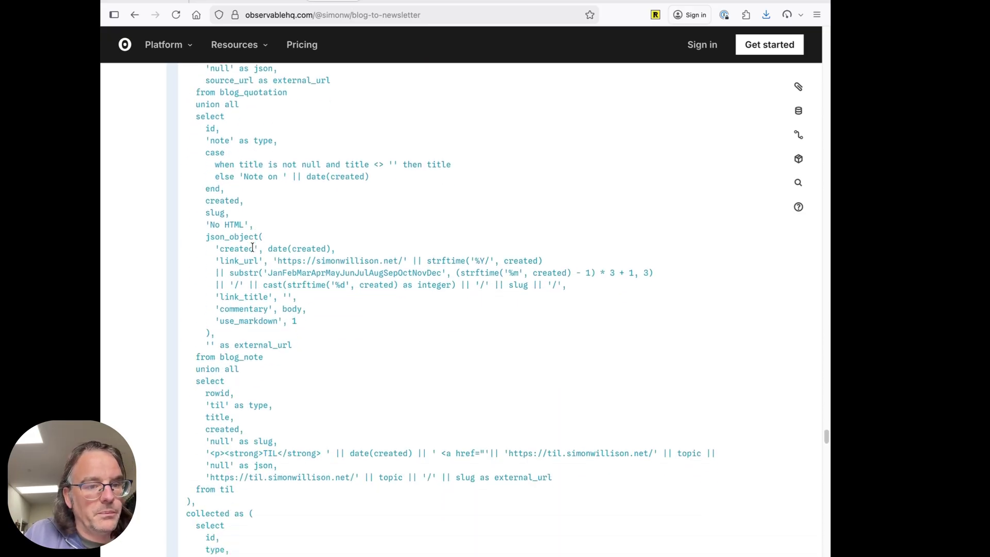
scroll(252, 247, down, 10)
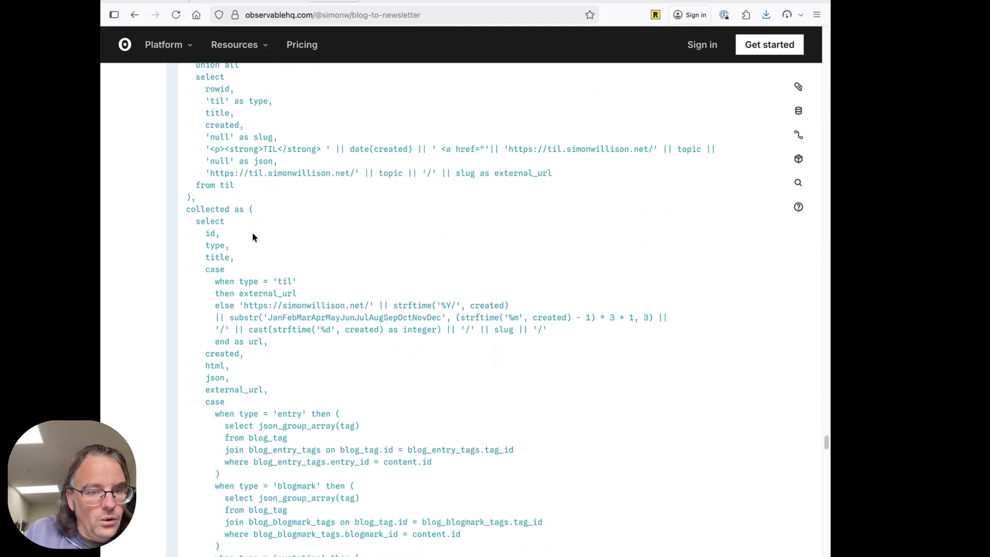
scroll(253, 236, down, 9)
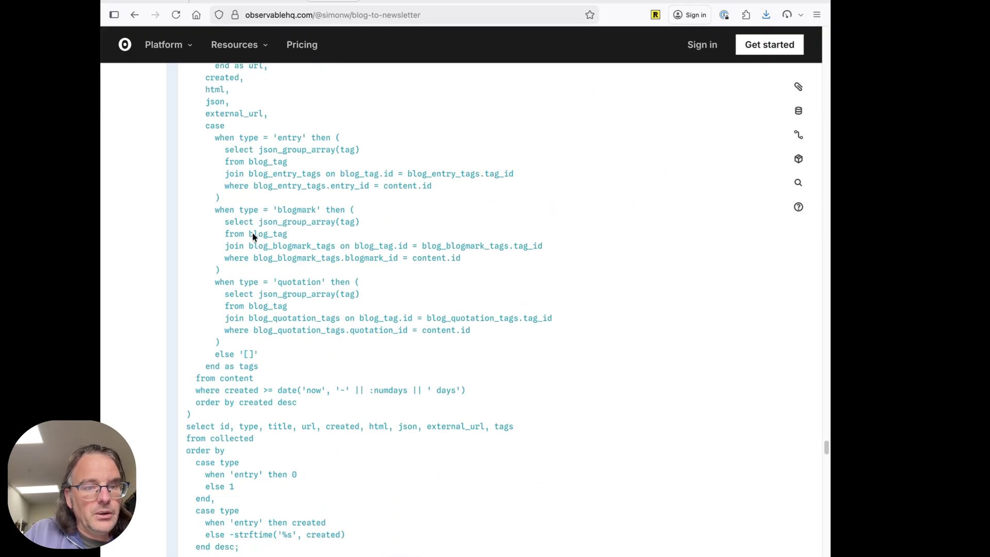
scroll(253, 237, down, 7)
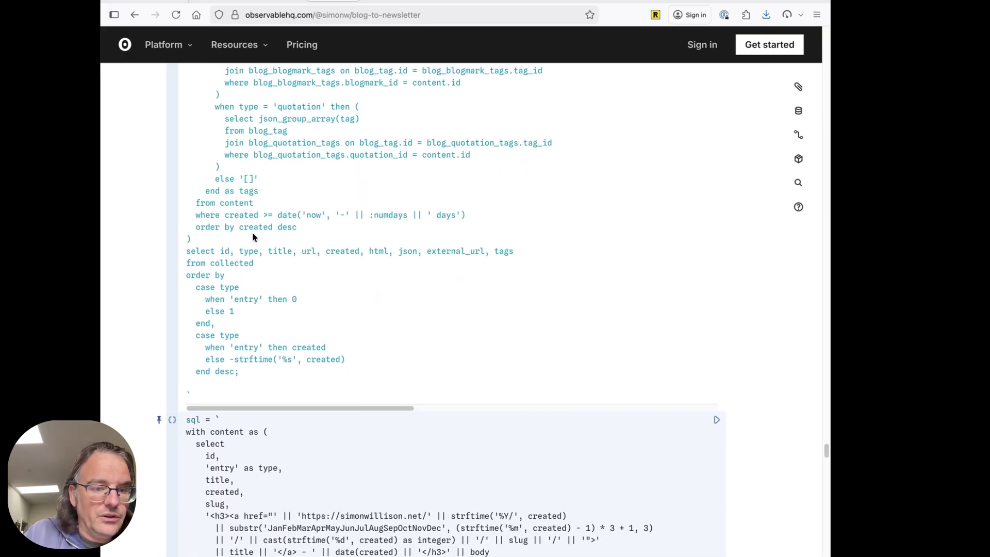
scroll(267, 276, down, 2)
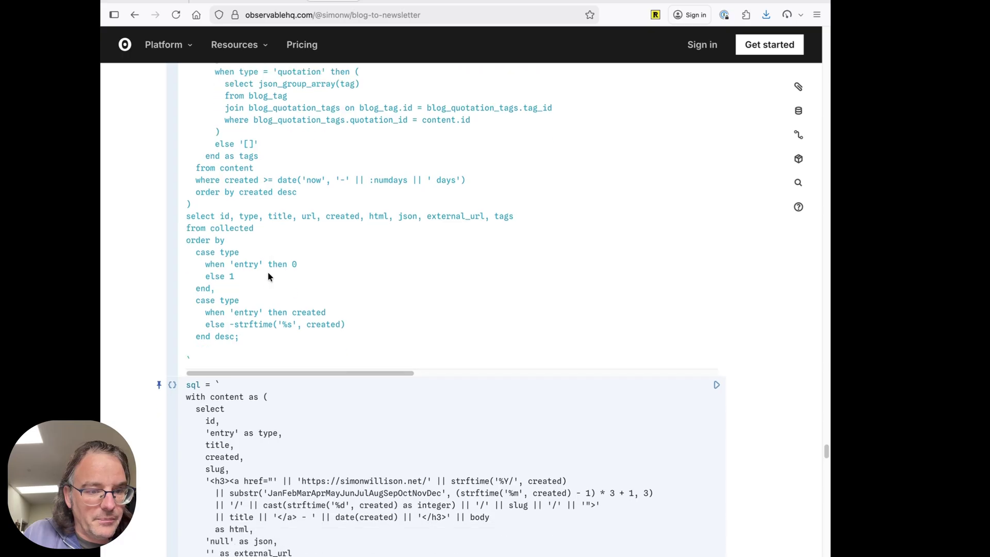
scroll(267, 276, down, 5)
scroll(244, 338, down, 3)
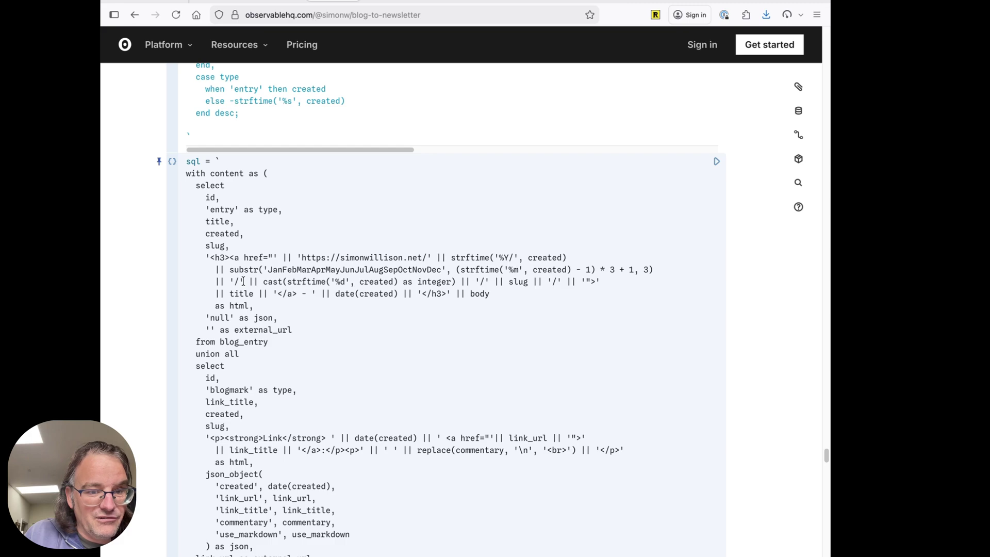
scroll(243, 281, down, 1)
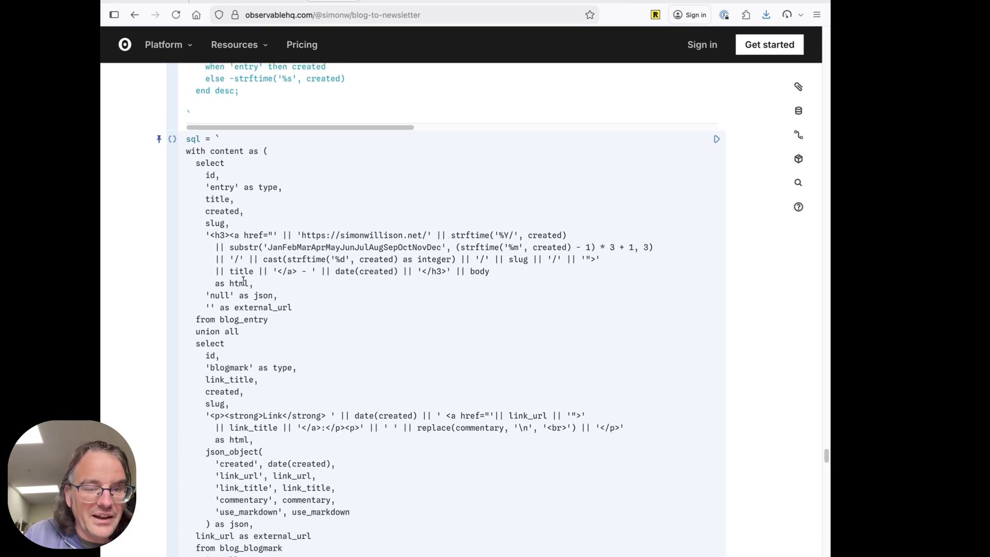
scroll(277, 284, down, 10)
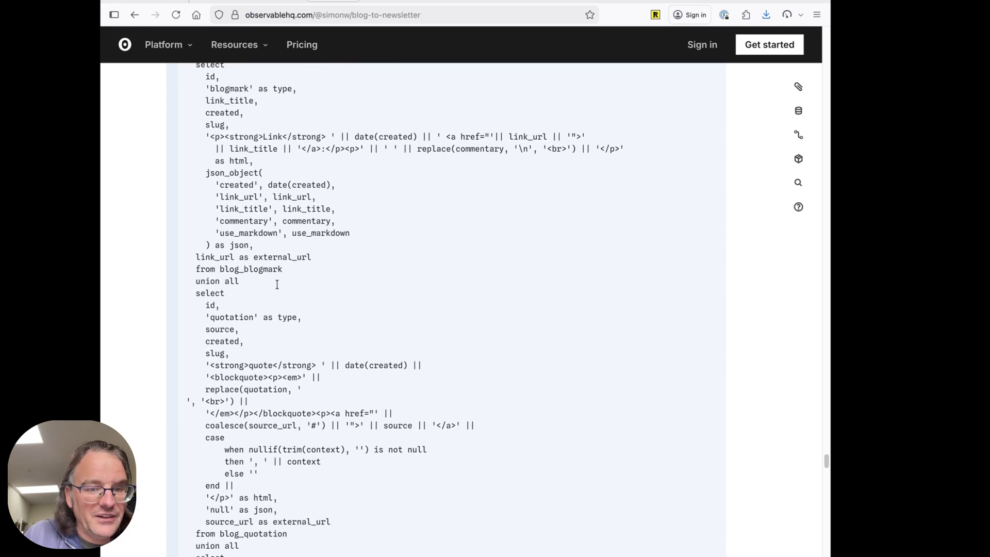
scroll(277, 284, down, 2)
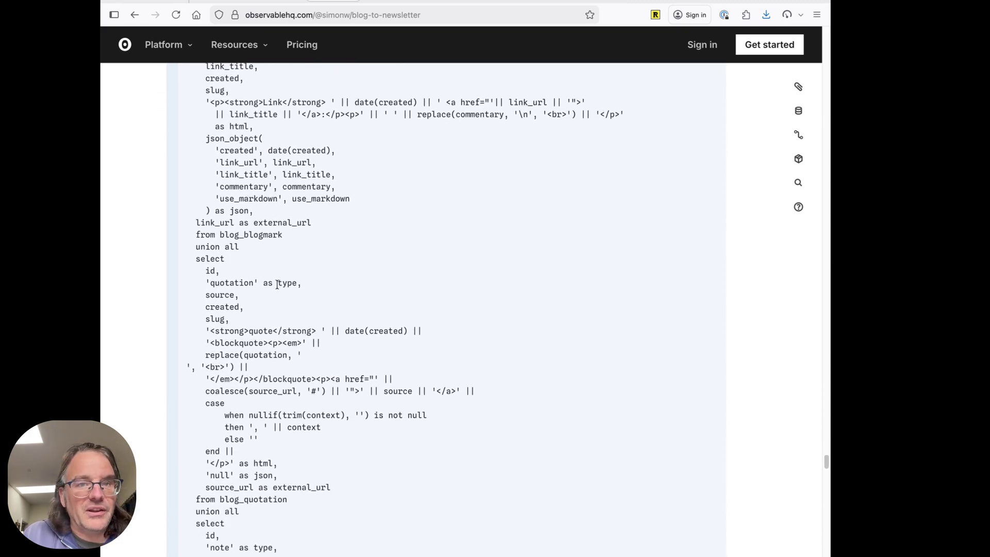
scroll(281, 258, down, 2)
scroll(281, 257, down, 20)
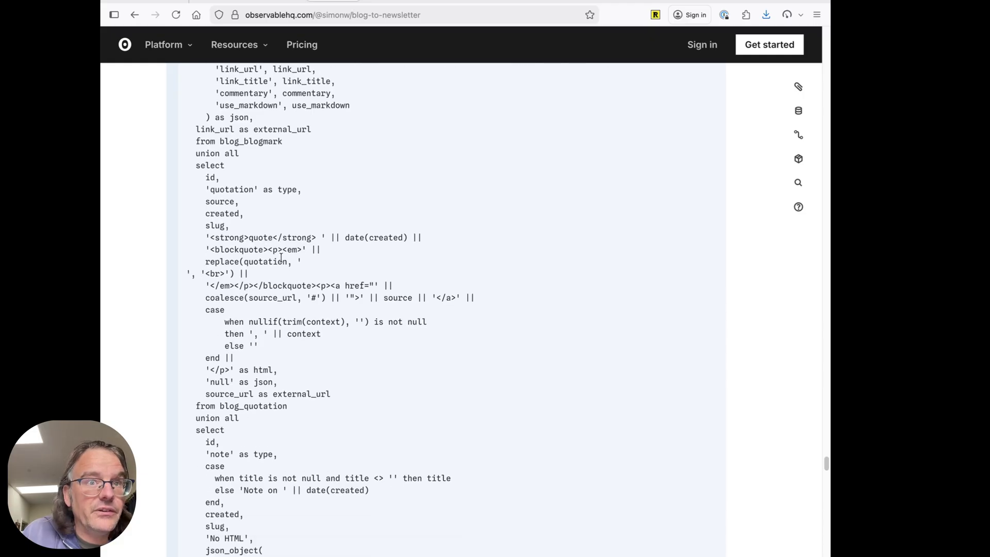
scroll(322, 279, down, 20)
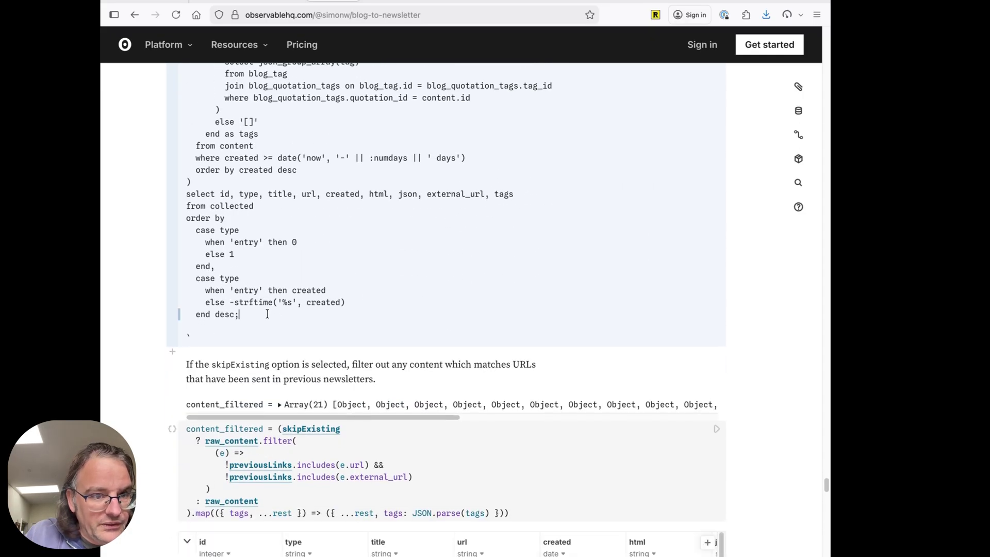
- Select and copy the entire SQL query from the sql cell
scroll(273, 316, up, 13)
scroll(264, 312, up, 20)
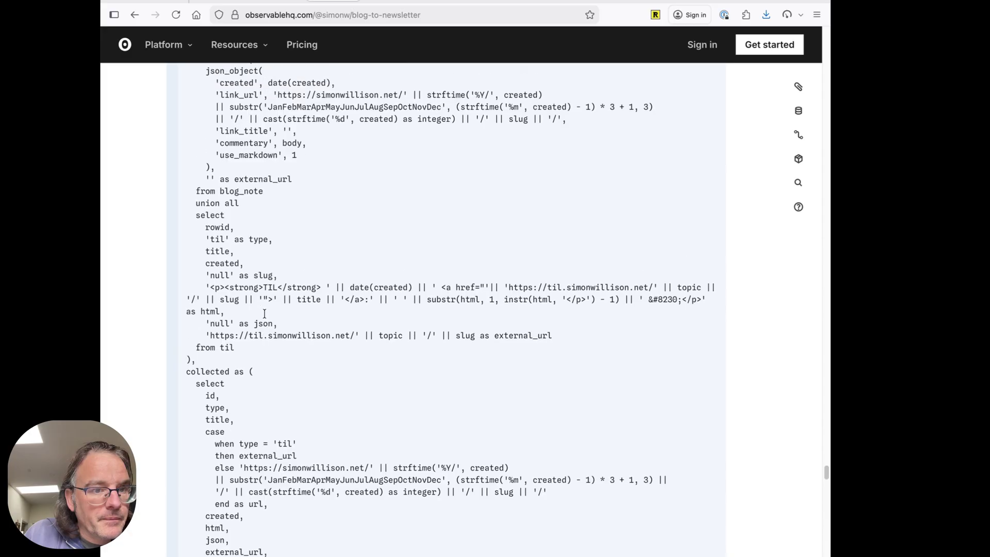
scroll(263, 323, up, 15)
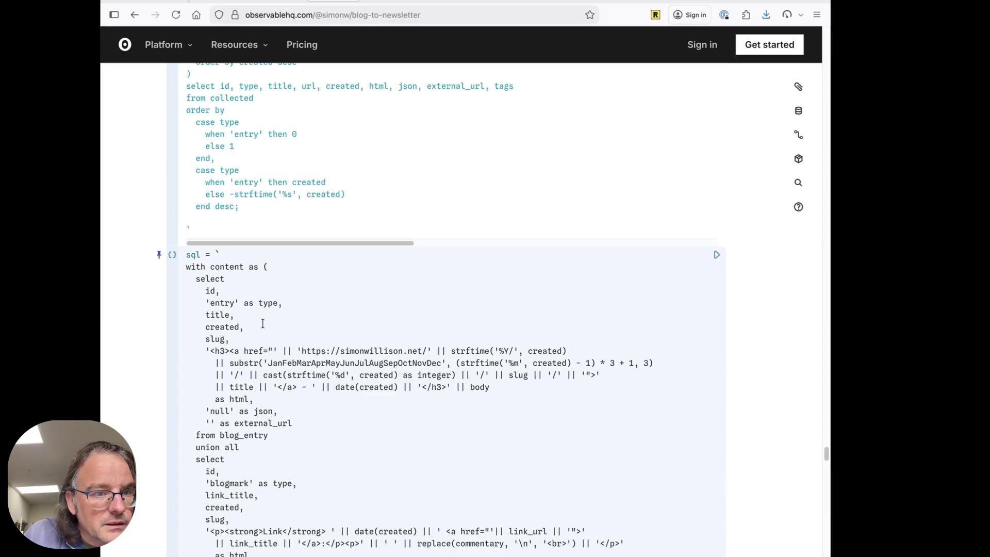
click(250, 348)
key(super+a)
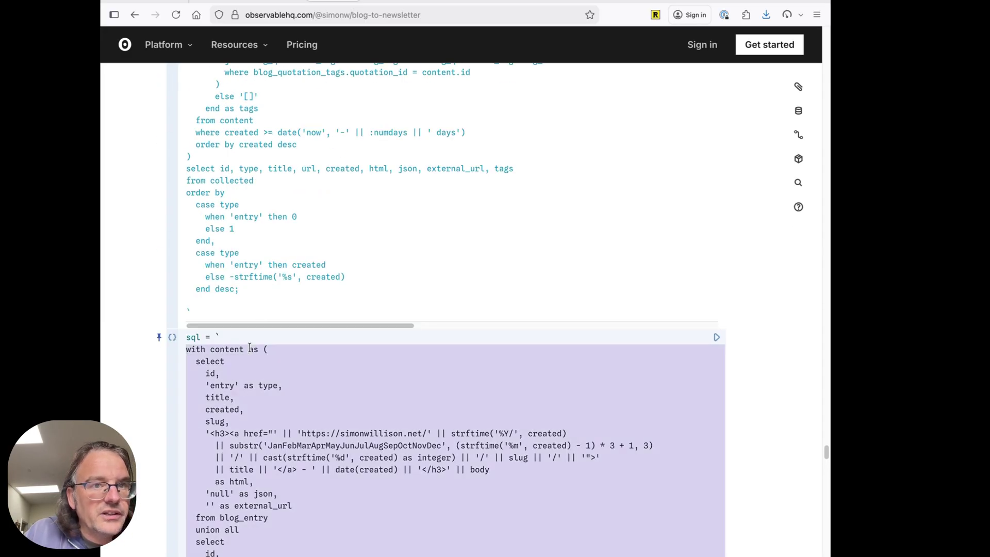
mouse_move(450, 1)
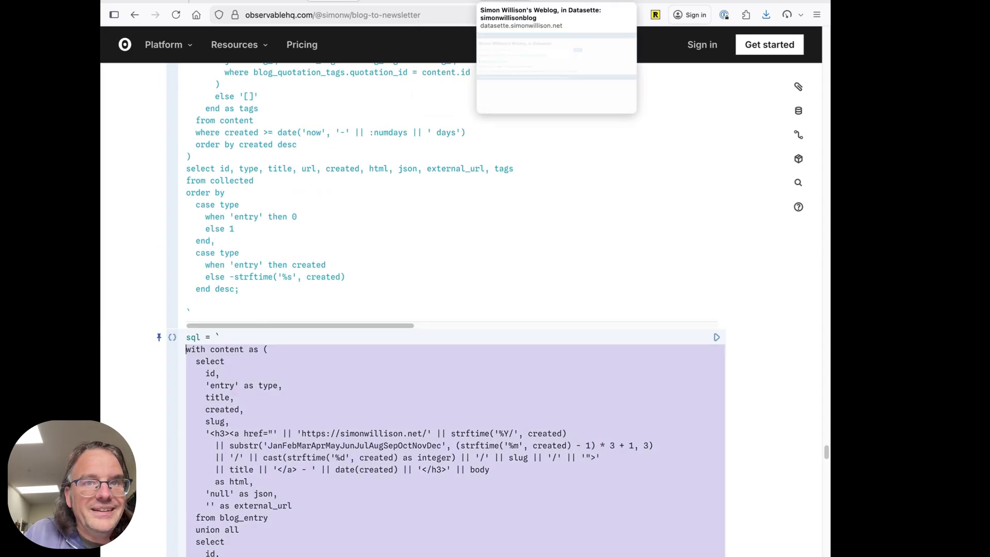
- View the Add blogmark form in the blog's Django admin, then go back to Site administration
click(448, 2)
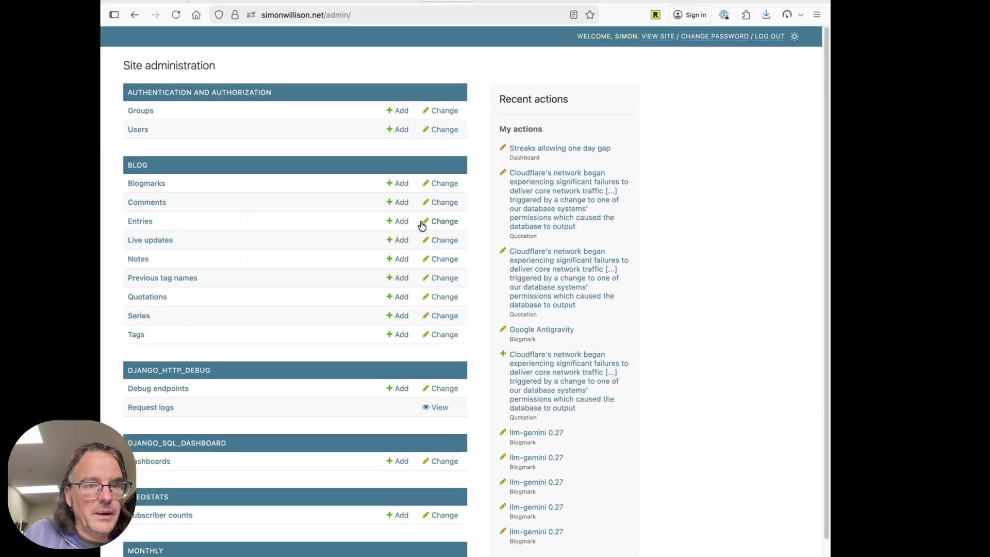
click(400, 184)
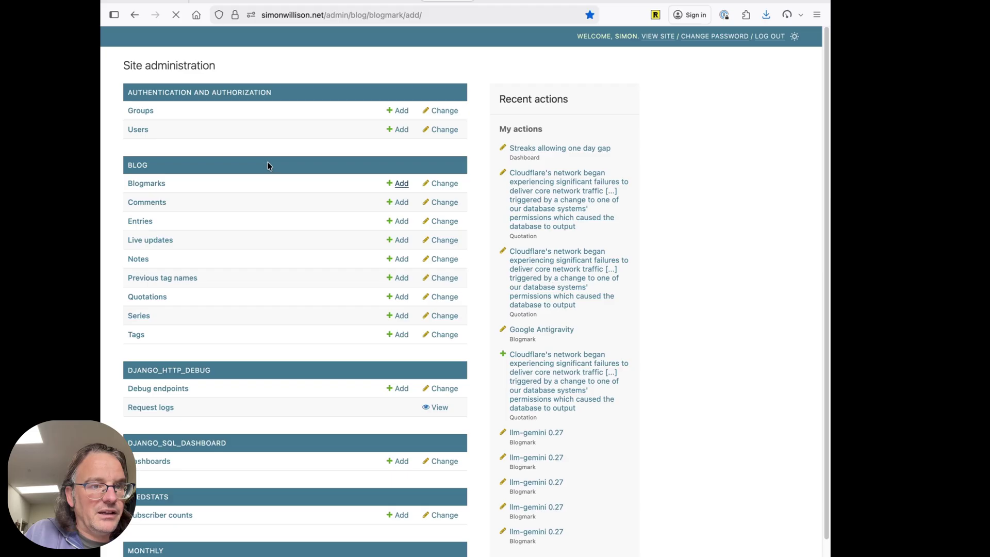
scroll(268, 218, down, 10)
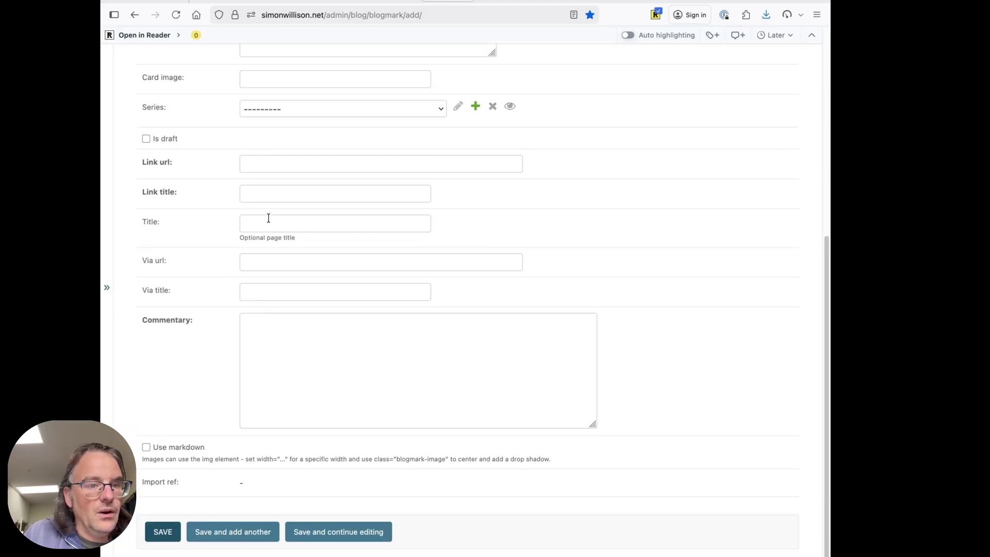
scroll(268, 218, up, 10)
key(super+Left)
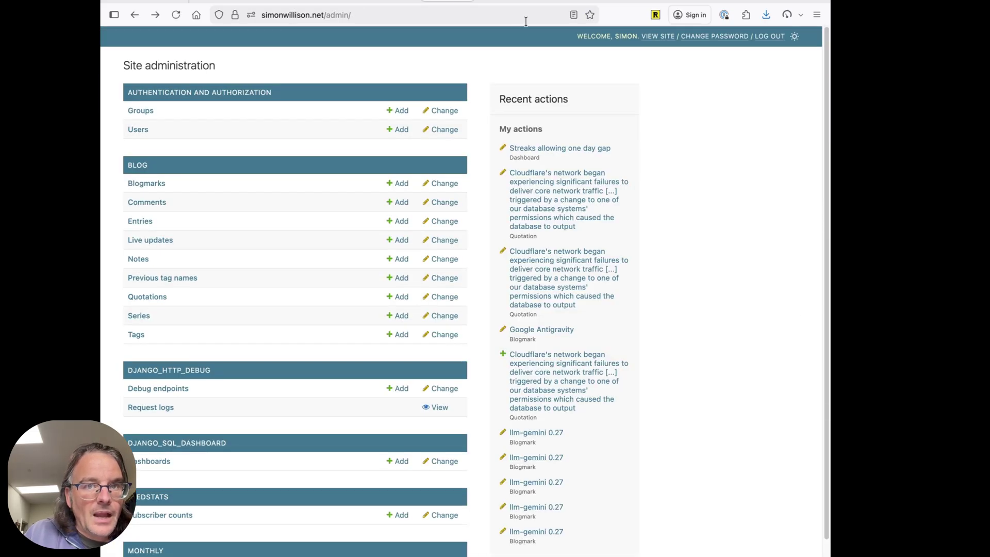
mouse_move(513, 1)
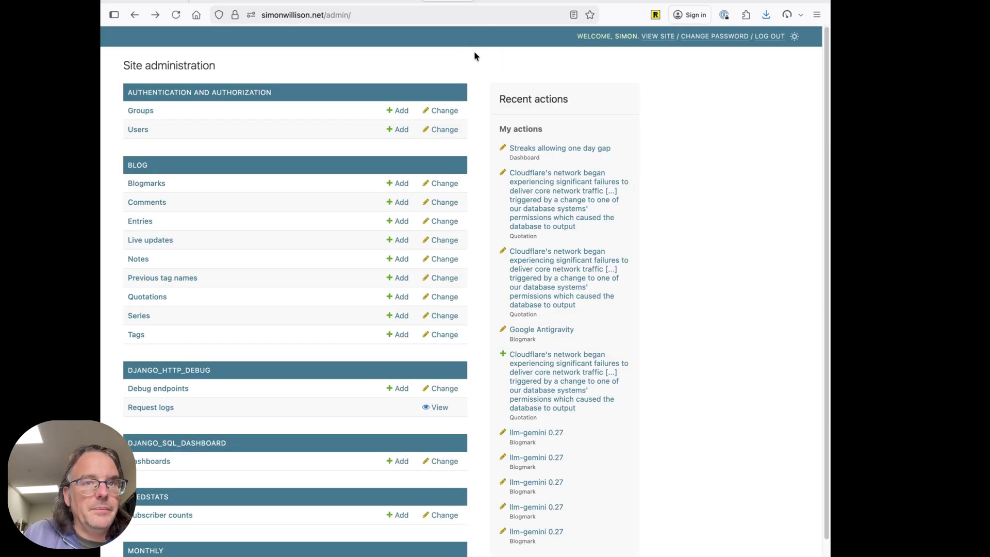
- Replace the simonwillisonblog database's custom SQL with the copied newsletter query and run it
click(503, 1)
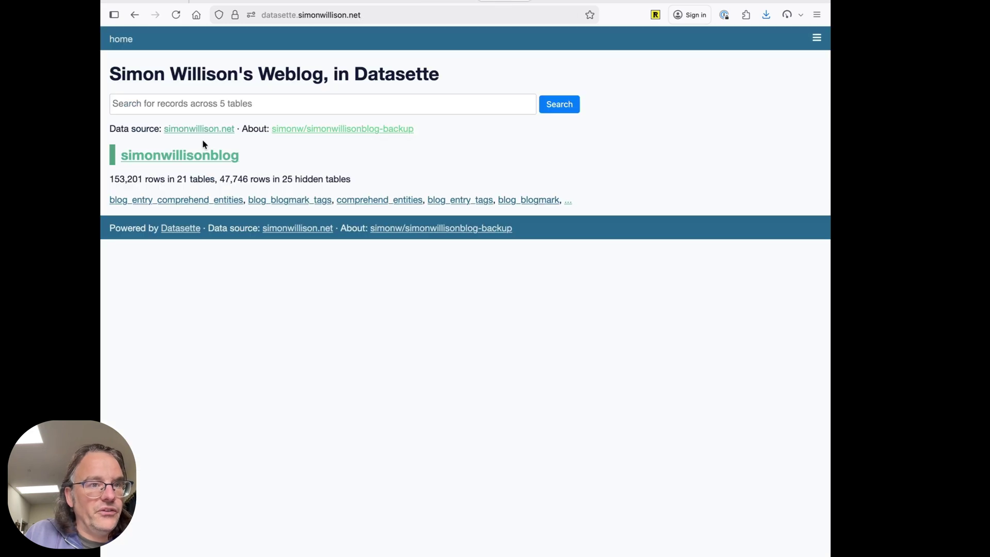
click(194, 158)
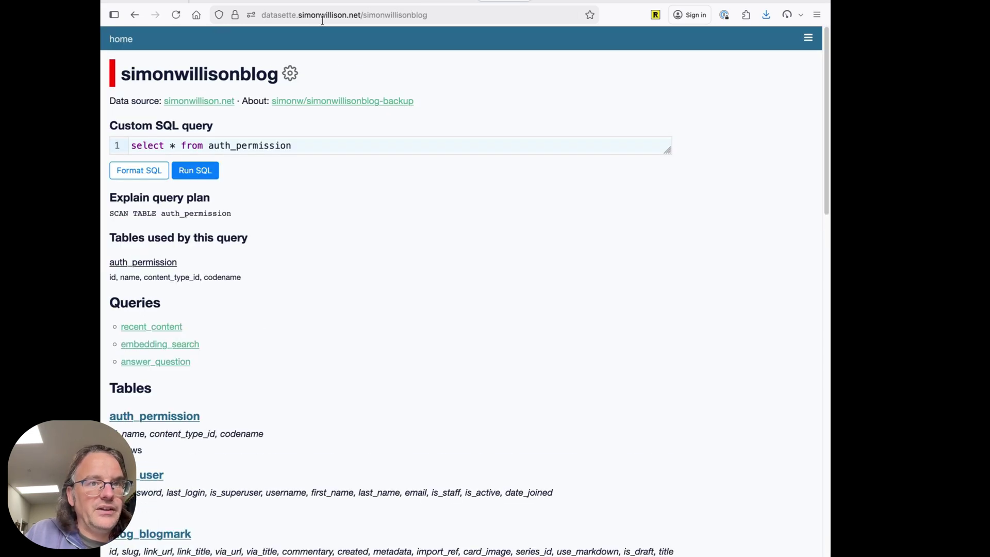
click(223, 145)
key(ctrl+a)
key(ctrl+v)
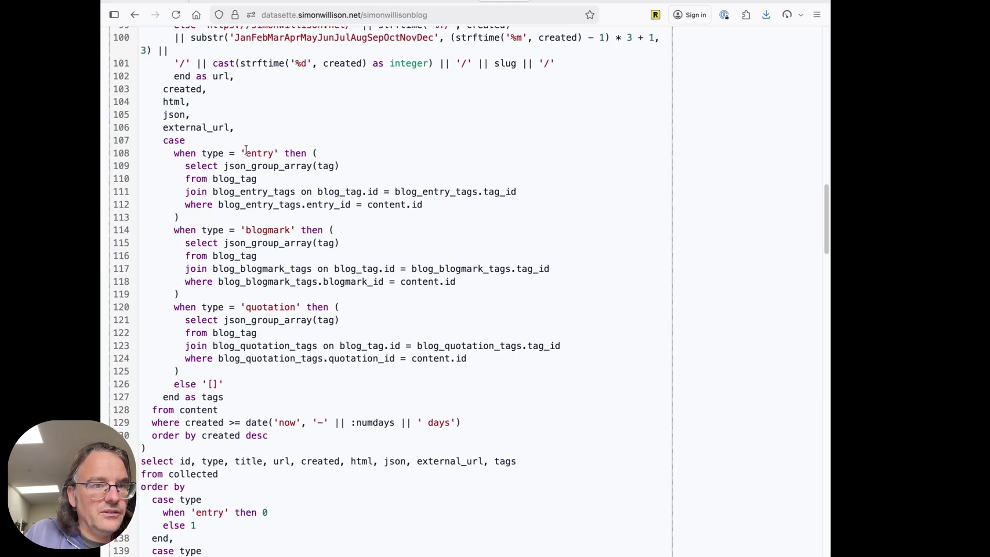
scroll(243, 306, down, 3)
click(186, 314)
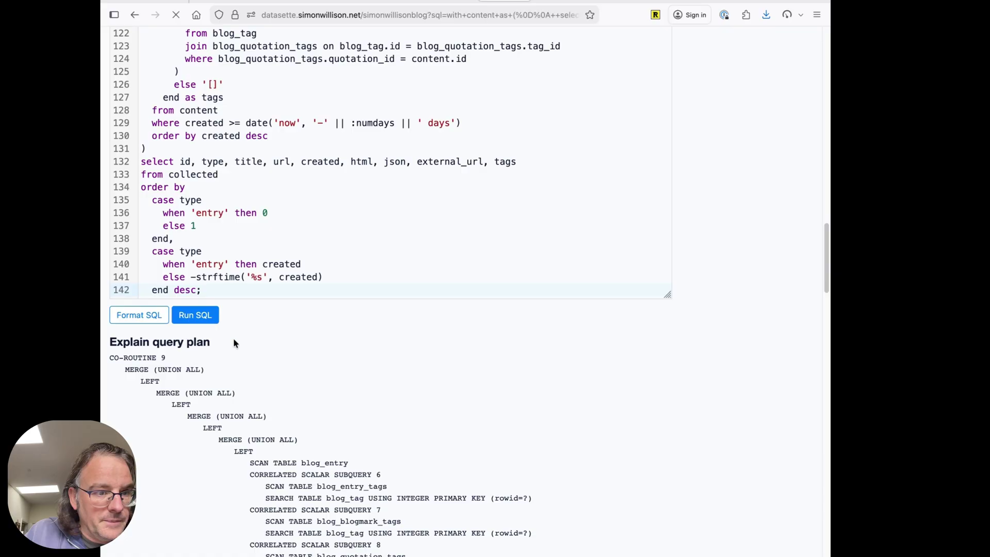
- Rerun the query with numdays set to 7, returning 18 rows led by Gemini 3 Pro
scroll(233, 340, down, 20)
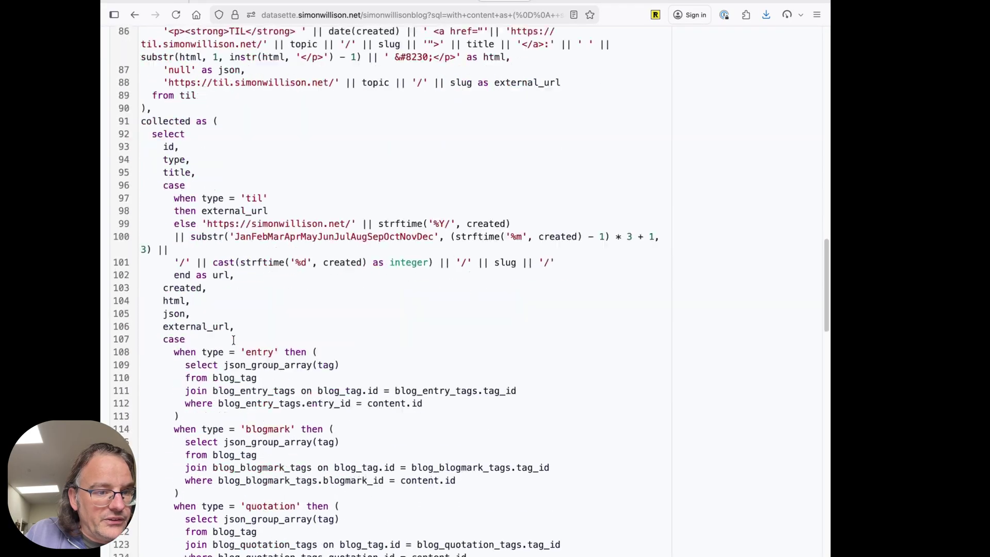
scroll(234, 340, down, 2)
click(252, 201)
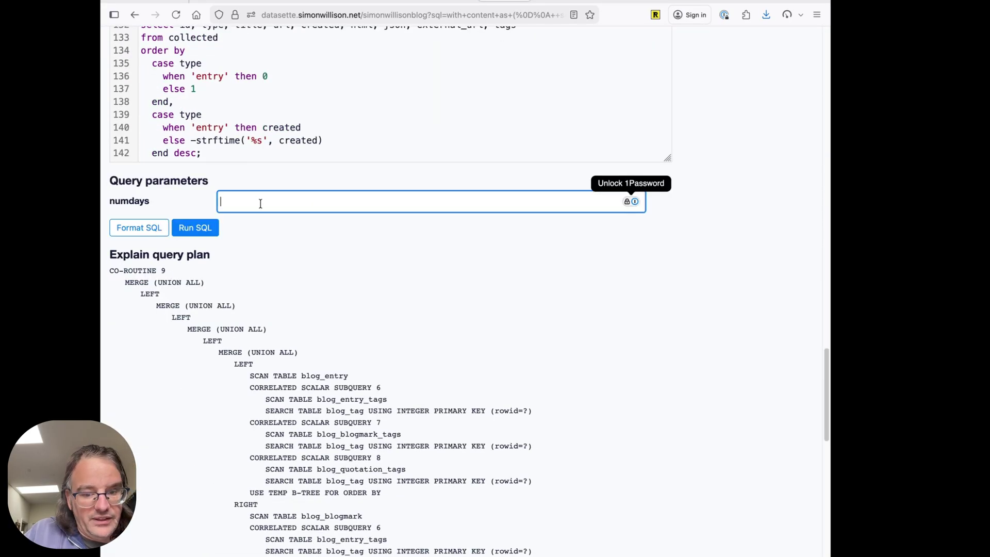
text(7)
click(198, 230)
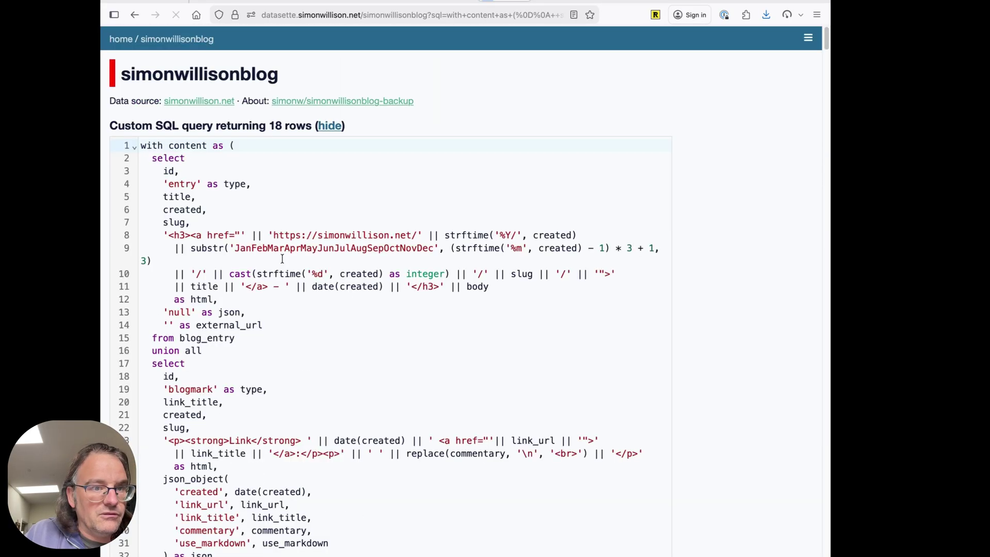
scroll(282, 258, down, 20)
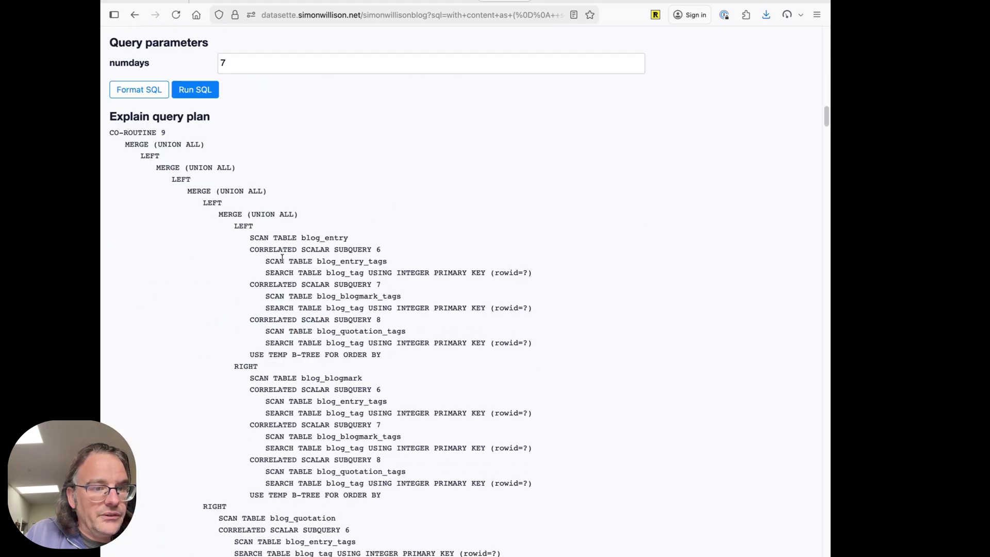
scroll(282, 259, down, 20)
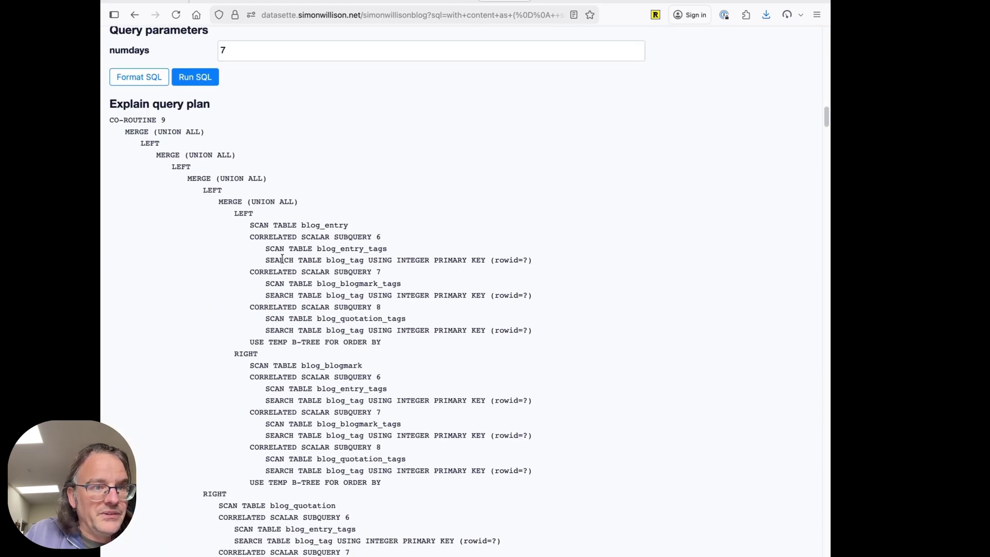
scroll(282, 258, down, 5)
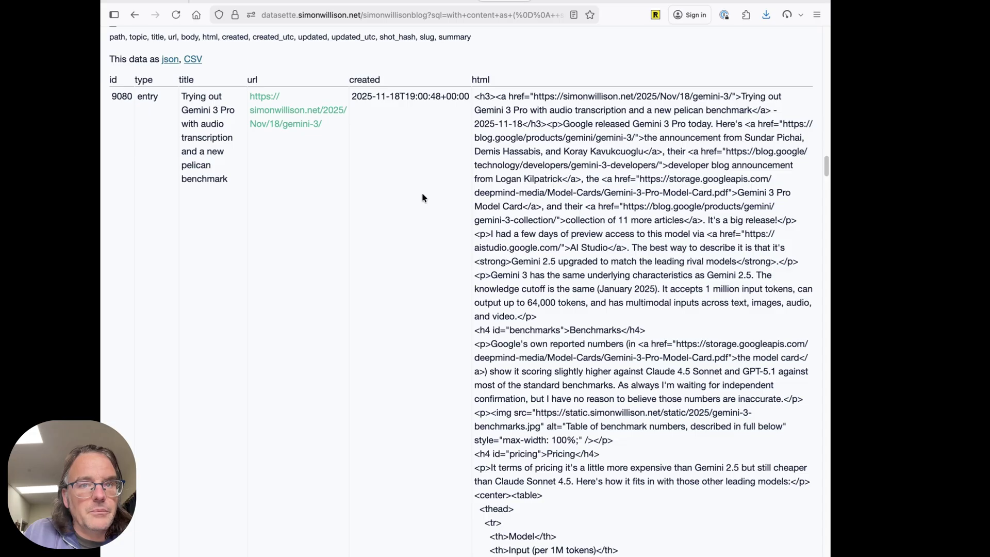
scroll(317, 199, down, 15)
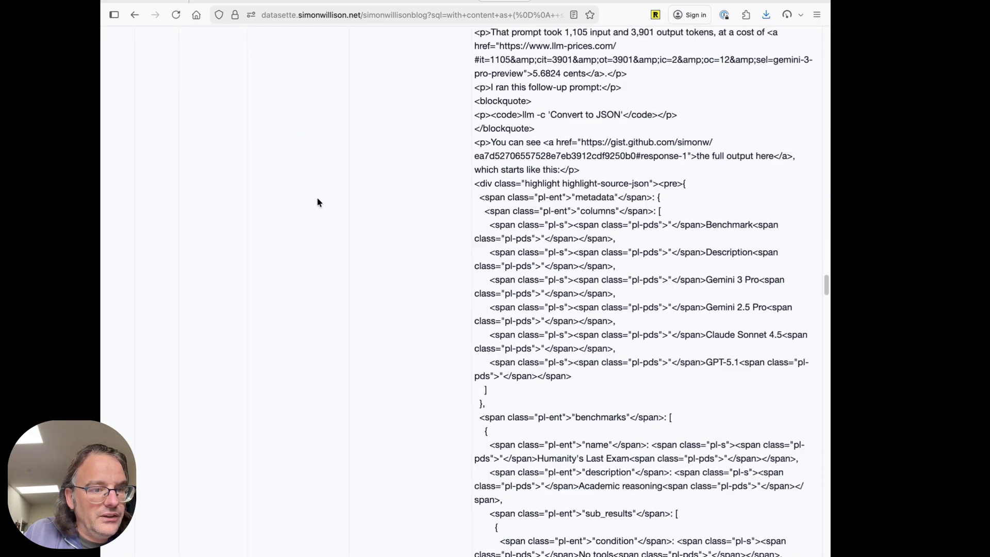
scroll(317, 202, down, 10)
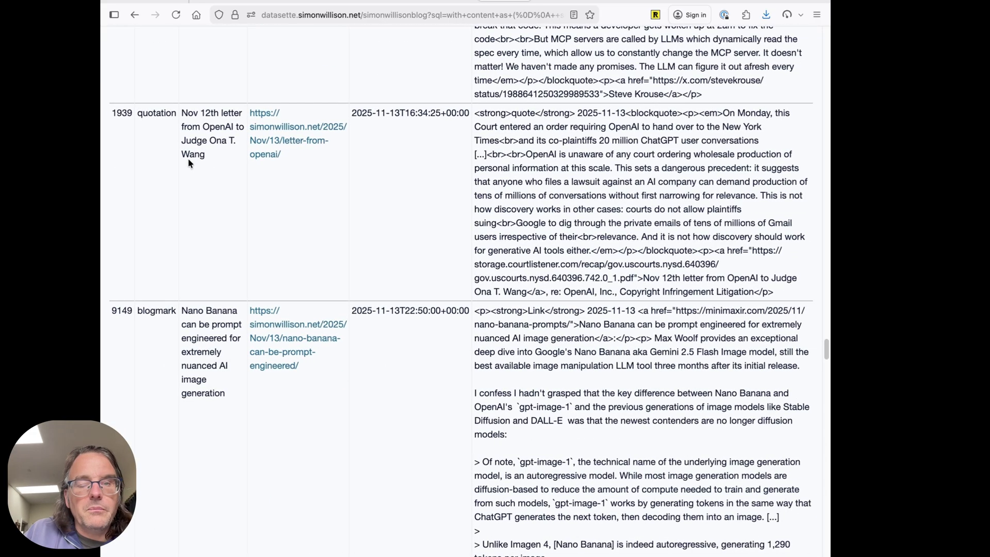
scroll(292, 140, up, 1)
scroll(292, 140, up, 20)
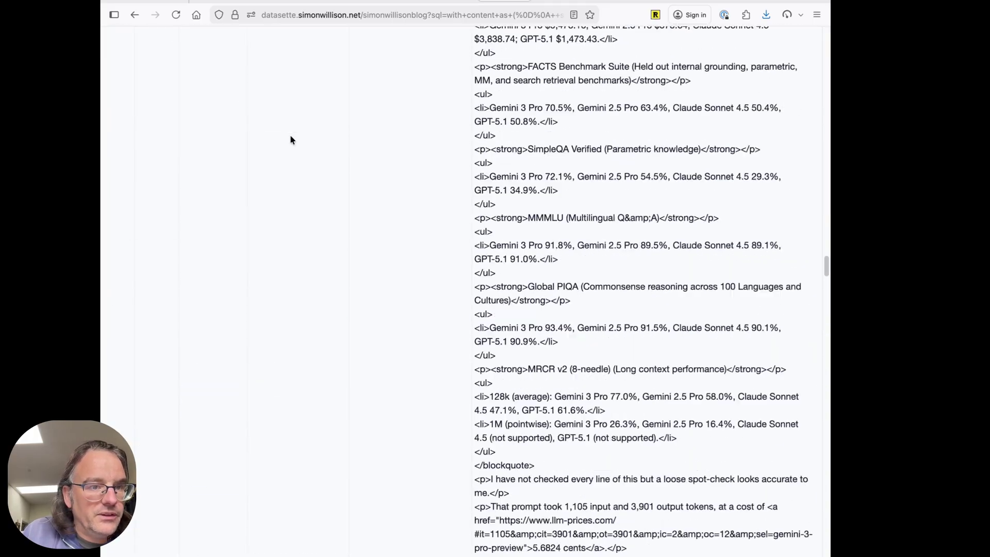
scroll(289, 138, up, 7)
scroll(248, 196, down, 9)
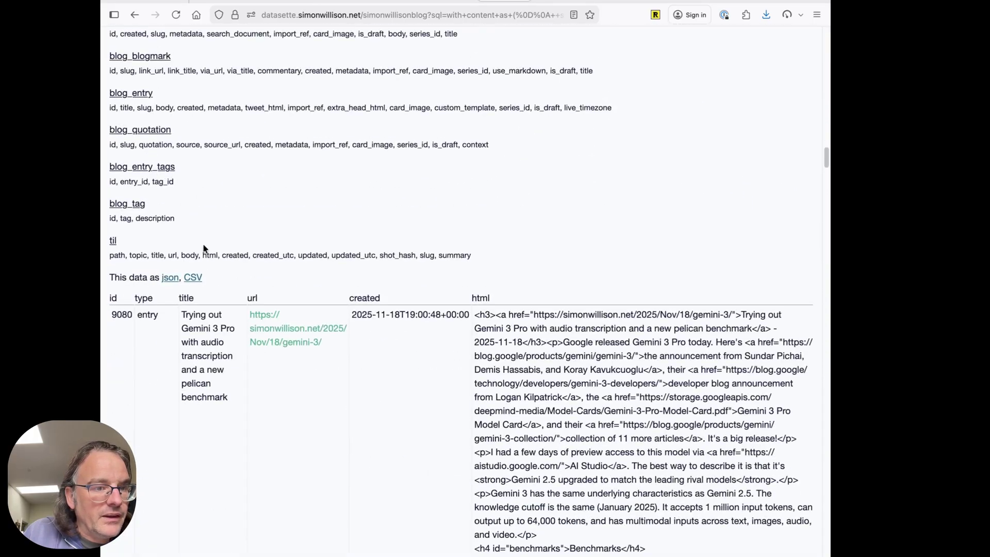
click(170, 278)
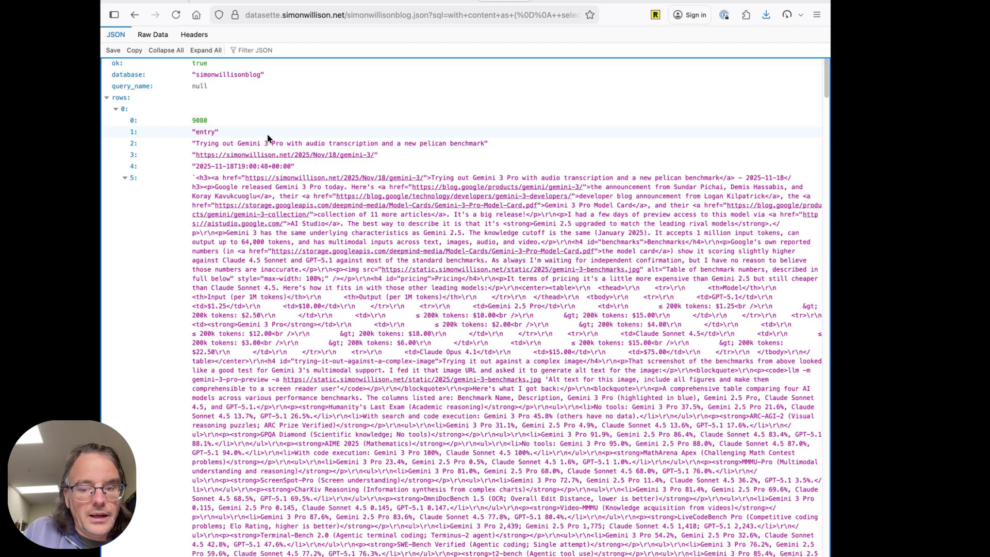
key(alt+Left)
scroll(267, 138, up, 20)
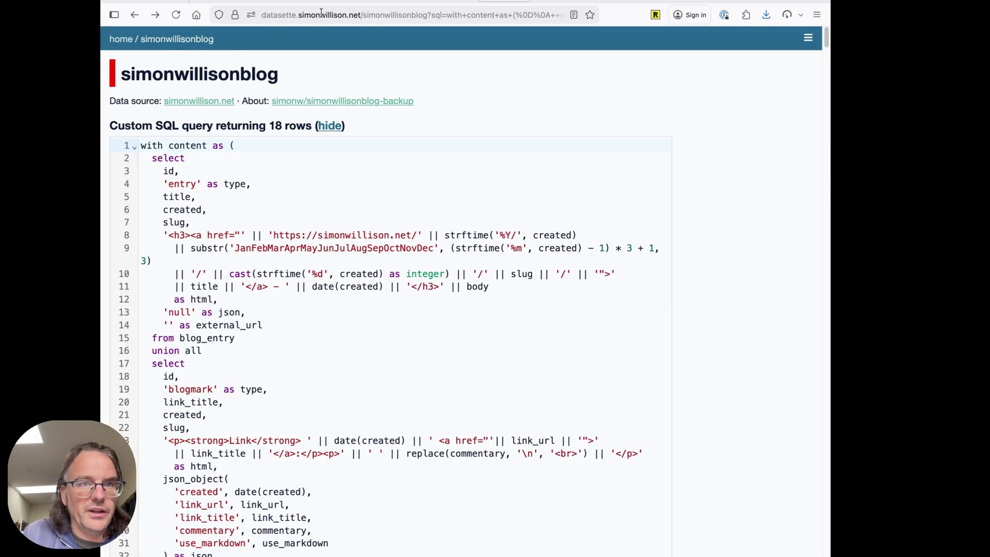
- Open .github/workflows/backup.yml in simonwillisonblog-backup and read its Heroku-to-SQLite import steps
click(552, 1)
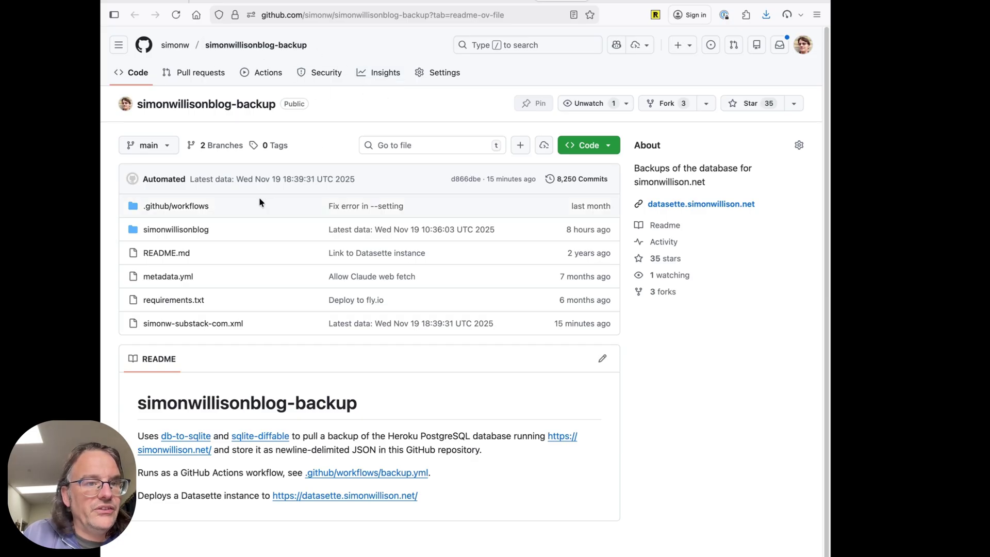
click(196, 207)
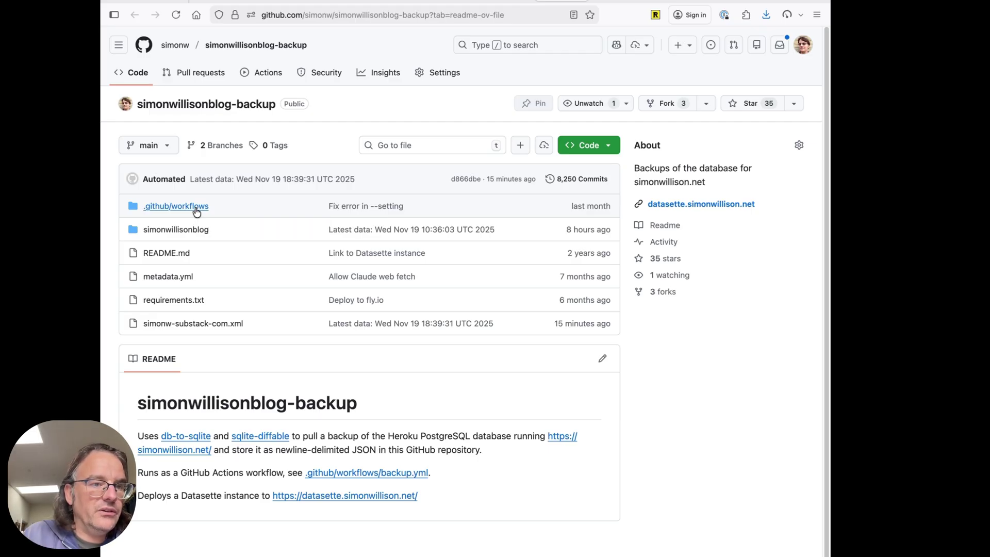
click(163, 217)
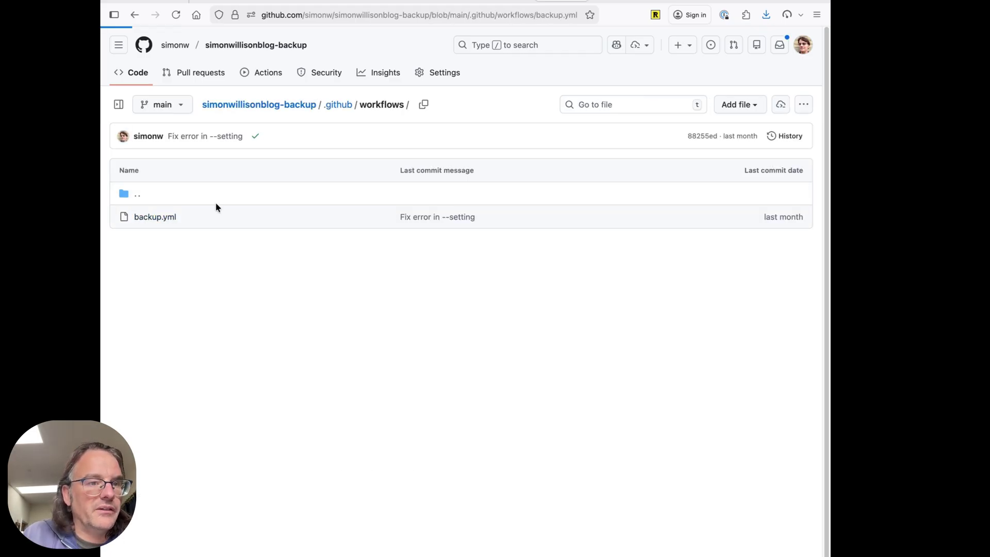
scroll(312, 211, down, 3)
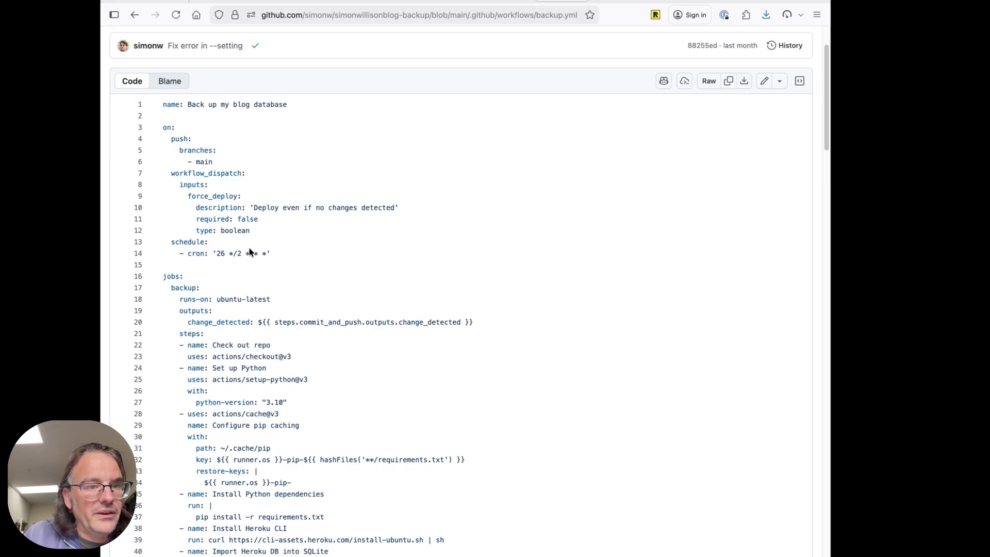
scroll(223, 262, down, 1)
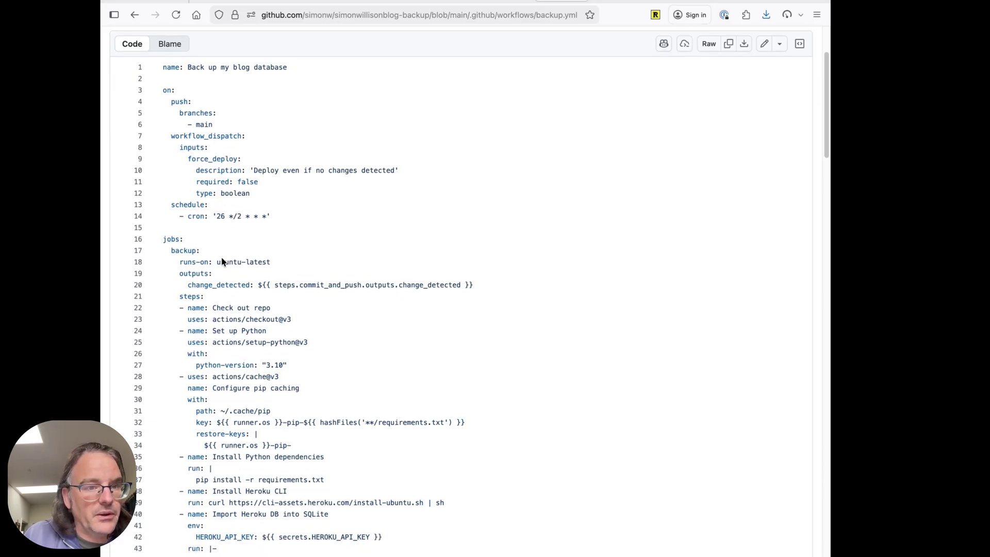
scroll(223, 262, down, 6)
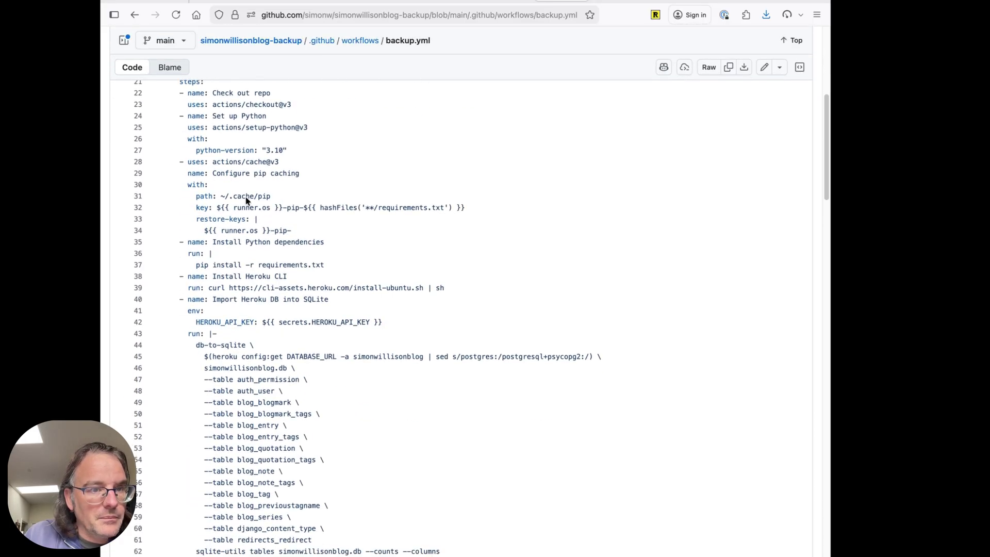
scroll(266, 166, down, 3)
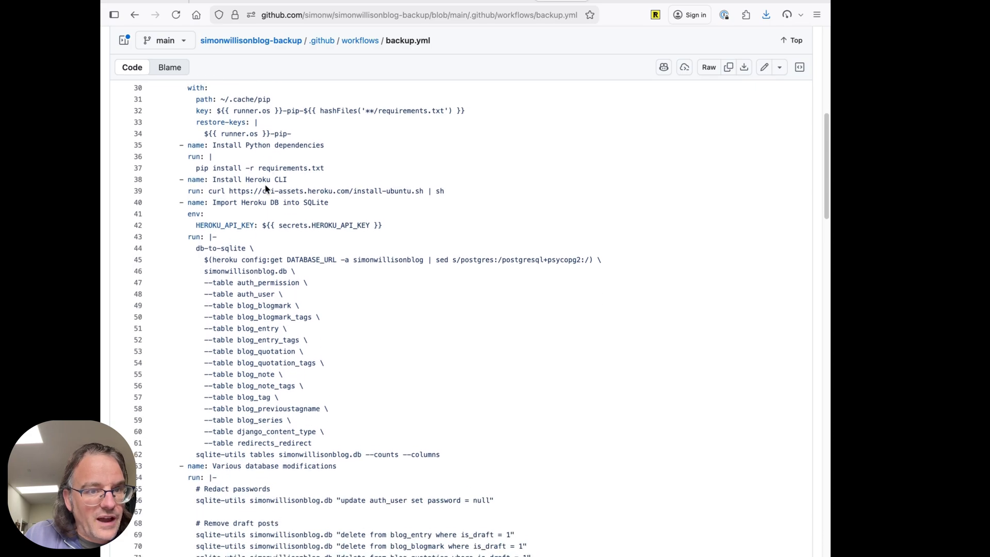
scroll(269, 235, down, 3)
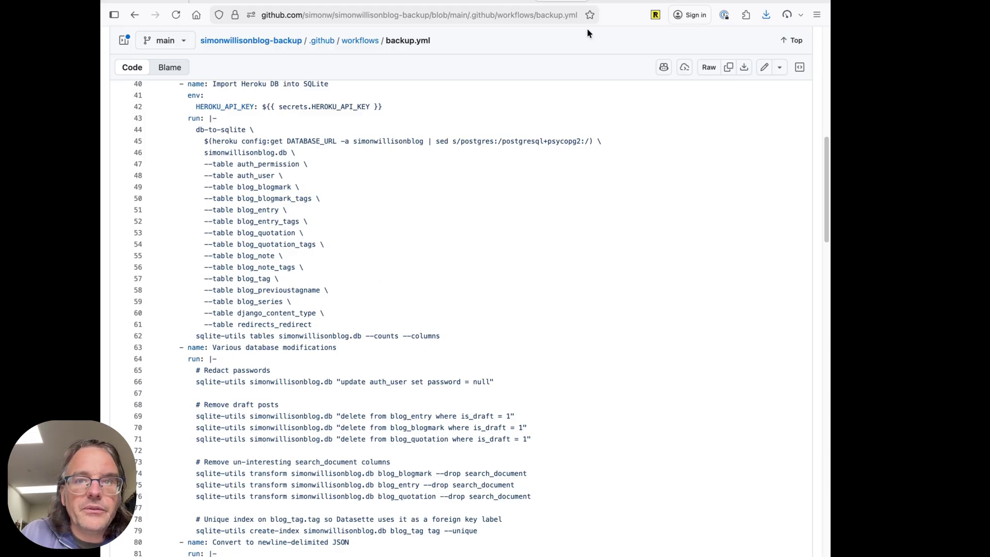
- Read the db-to-sqlite README's usage examples for exporting tables or query results to SQLite
key(ctrl+Tab)
scroll(467, 105, up, 15)
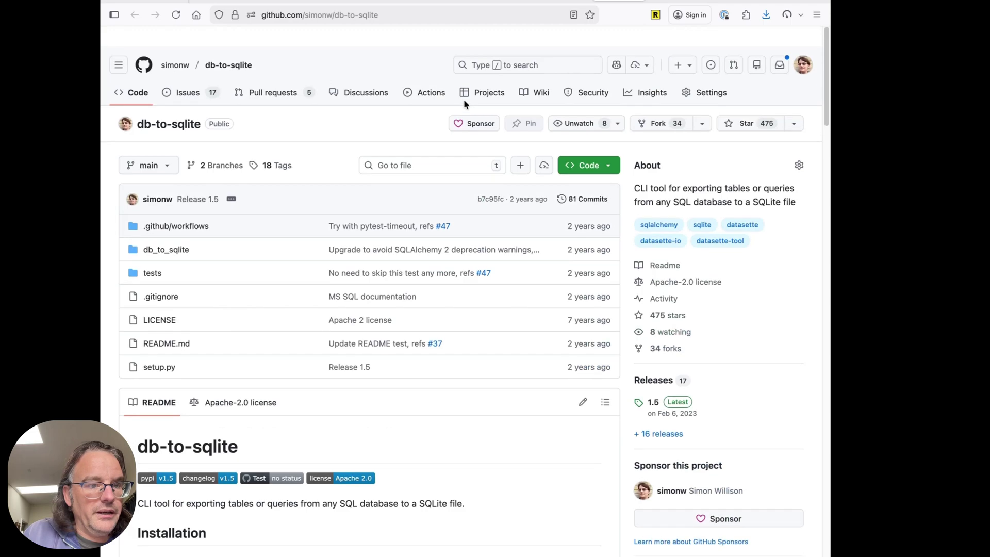
scroll(464, 103, down, 5)
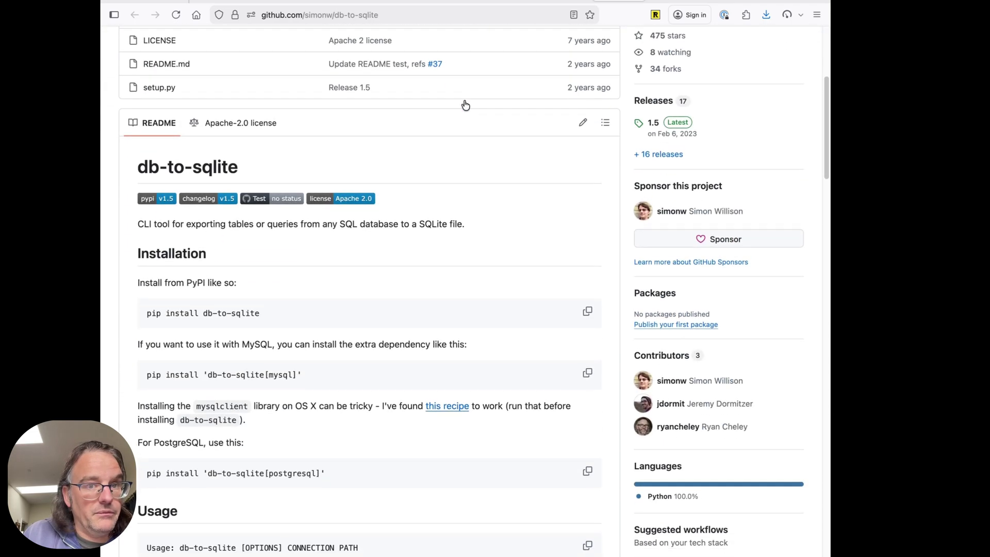
scroll(464, 100, up, 2)
scroll(453, 135, down, 4)
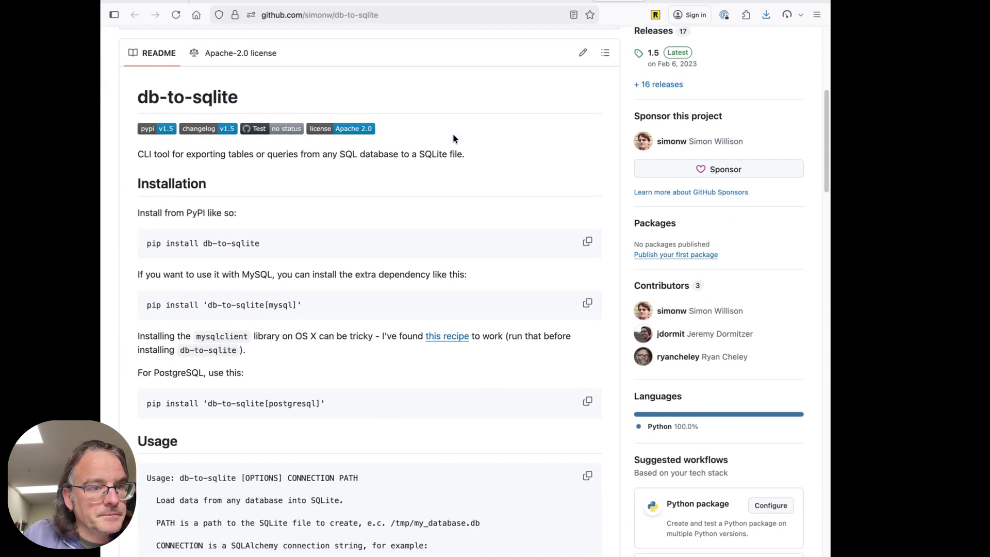
scroll(454, 137, down, 1)
scroll(311, 136, down, 10)
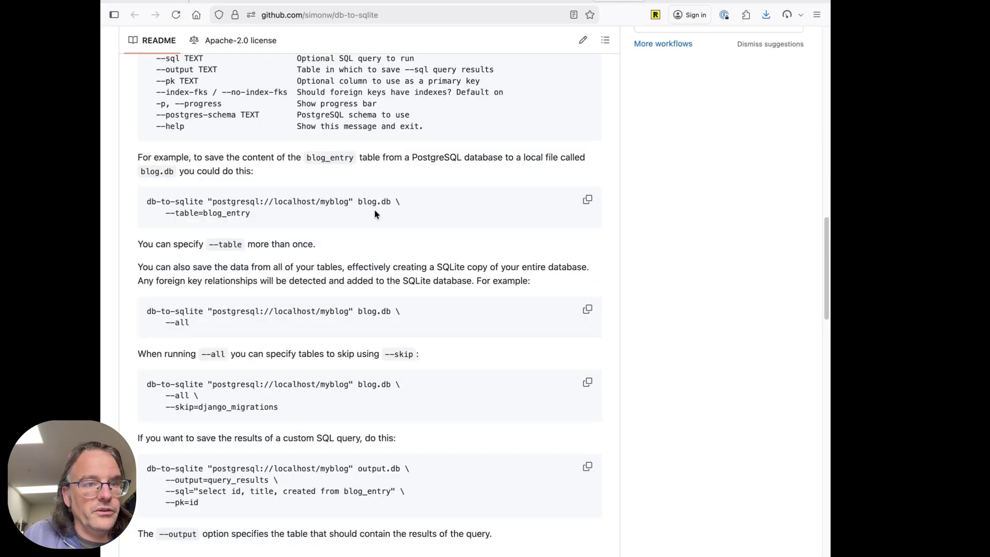
- Read backup.yml's later steps: copying in TILs and publishing simonwillisonblog.db to Fly.io
click(556, 6)
scroll(466, 187, up, 15)
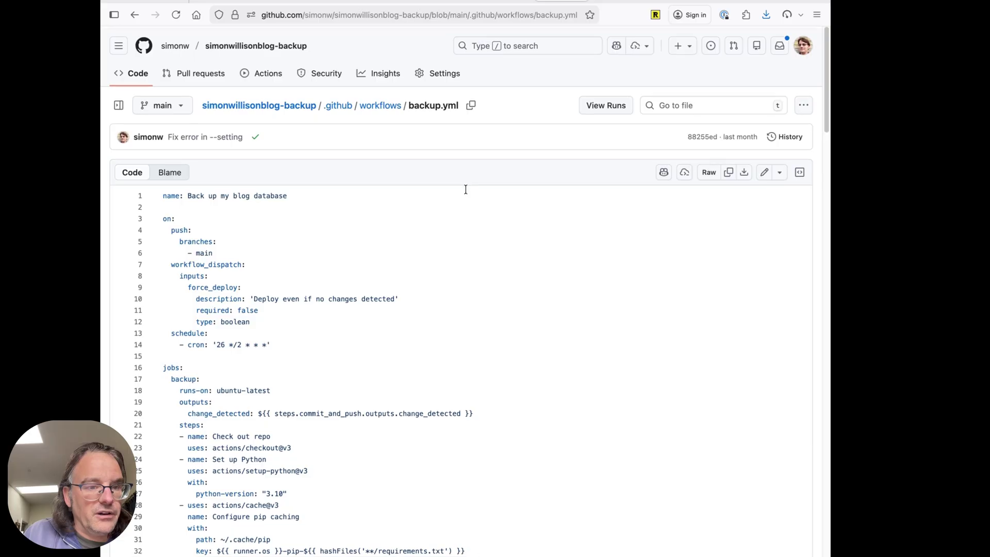
scroll(465, 190, down, 10)
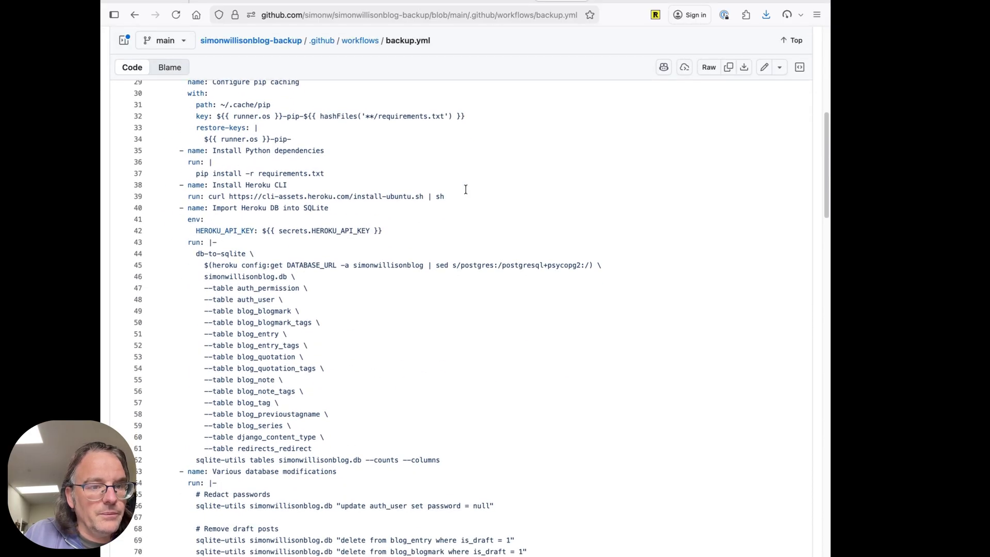
scroll(465, 189, down, 20)
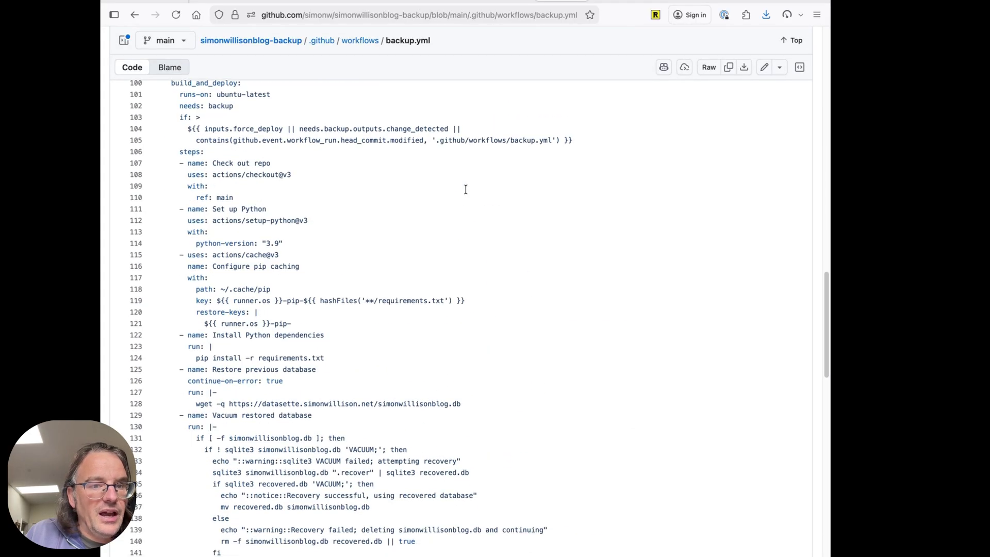
scroll(465, 189, down, 12)
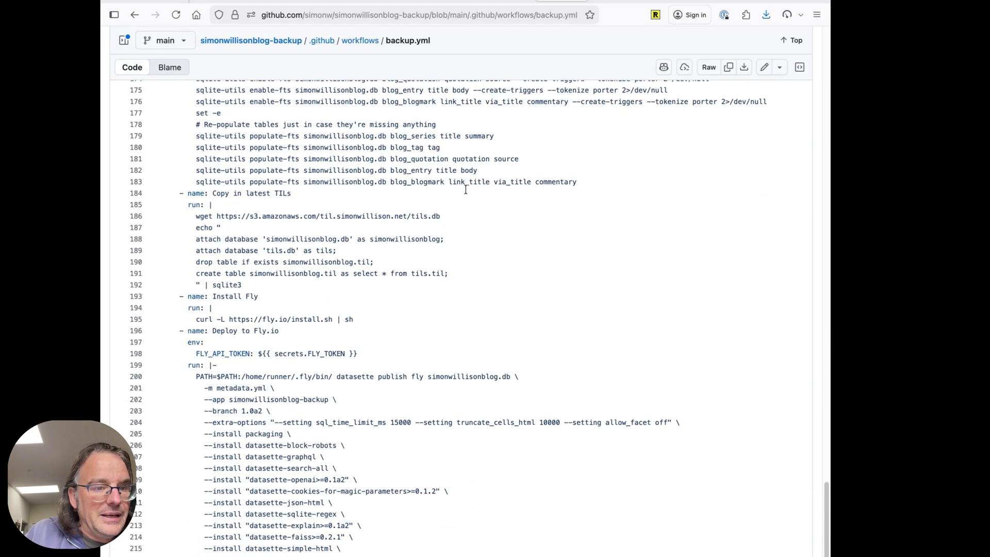
scroll(462, 193, up, 1)
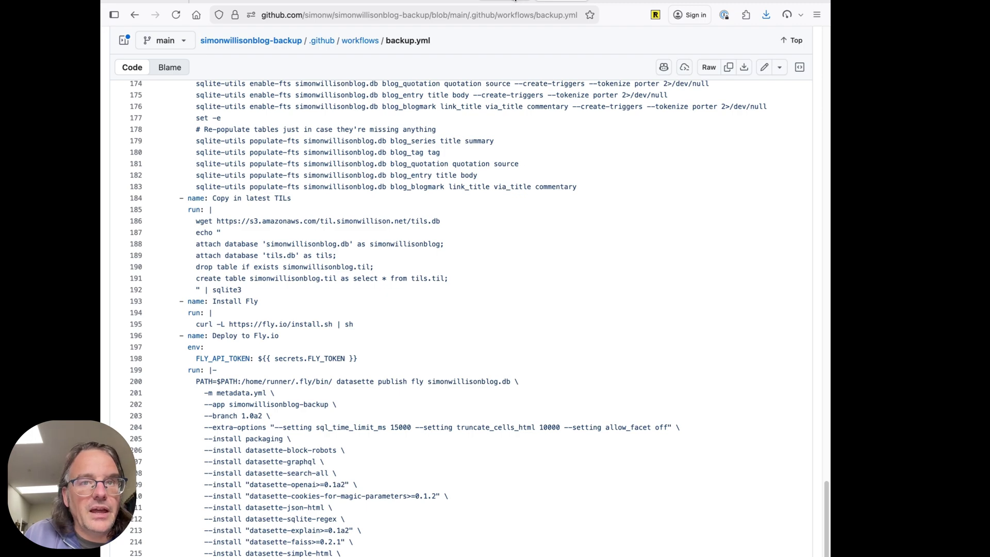
- Go to the Datasette home page, then view the published Substack post
click(514, 2)
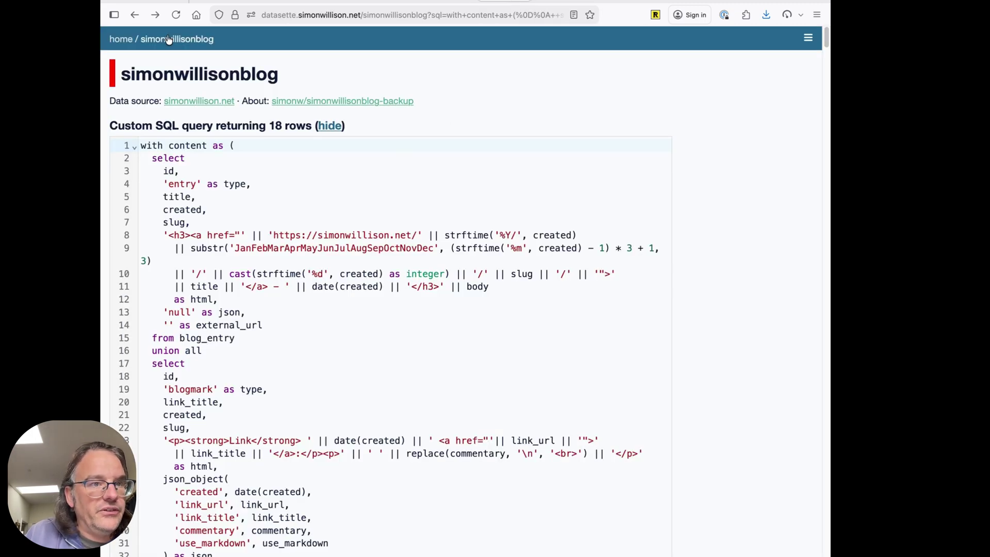
click(120, 39)
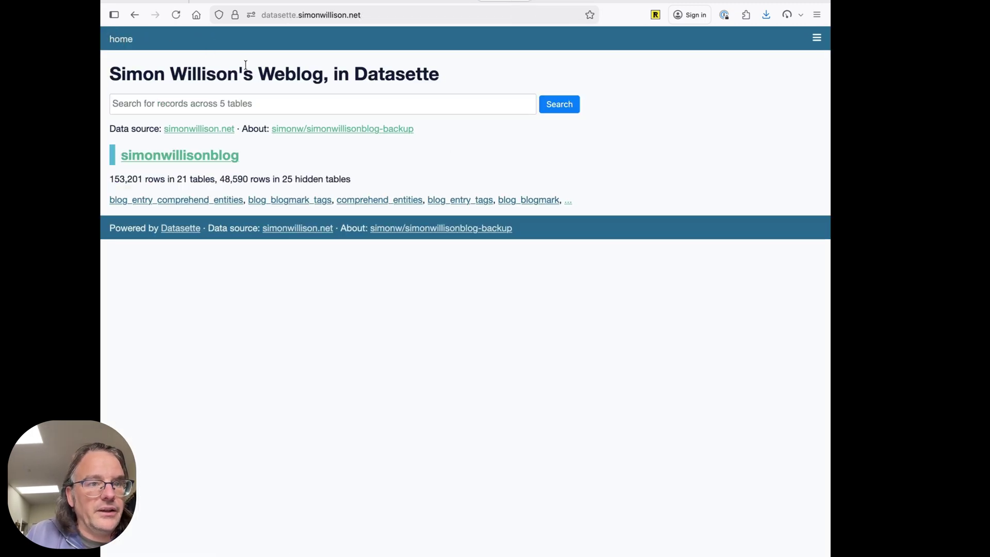
click(397, 3)
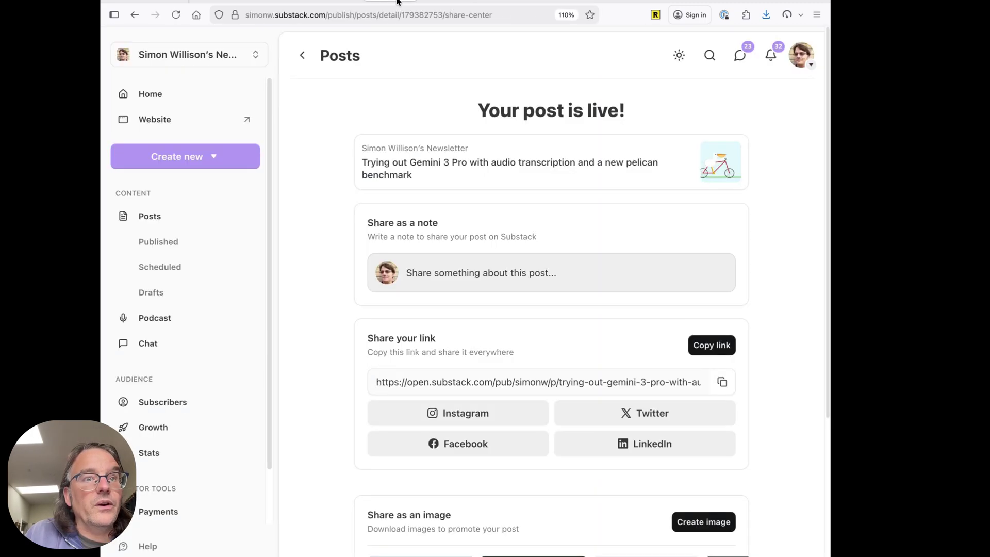
- Review the SQL cell in the Blog to newsletter Observable notebook
click(349, 2)
scroll(323, 211, down, 6)
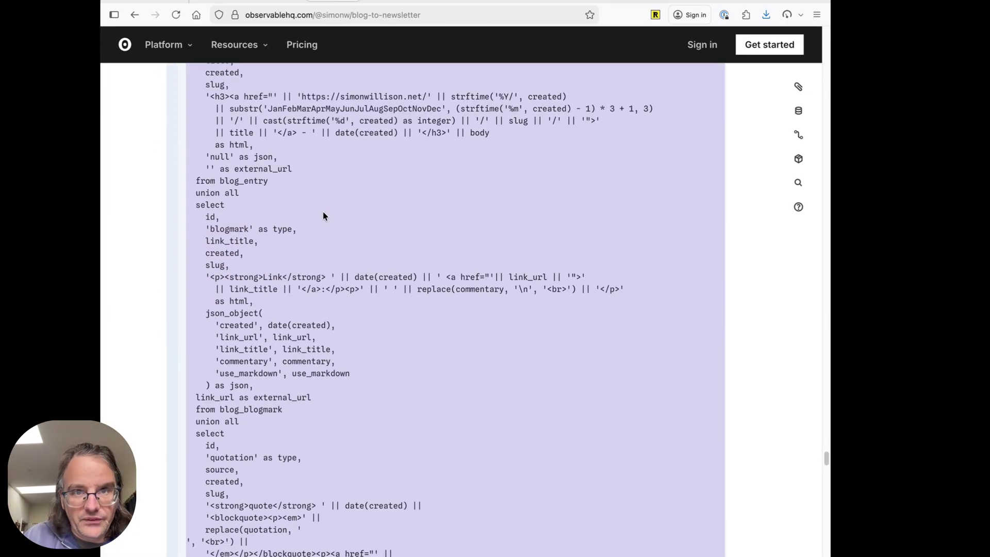
scroll(323, 216, down, 10)
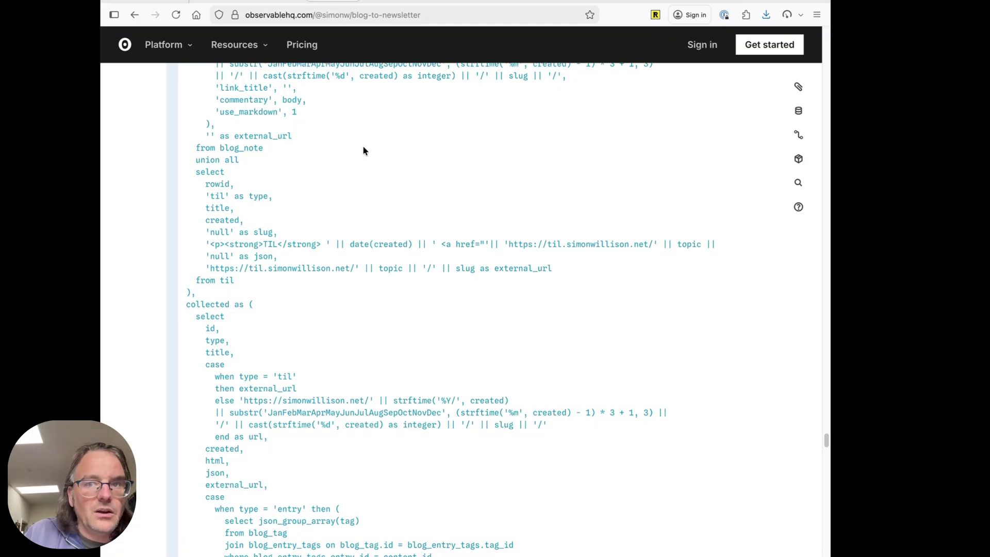
scroll(363, 147, down, 20)
scroll(363, 149, up, 20)
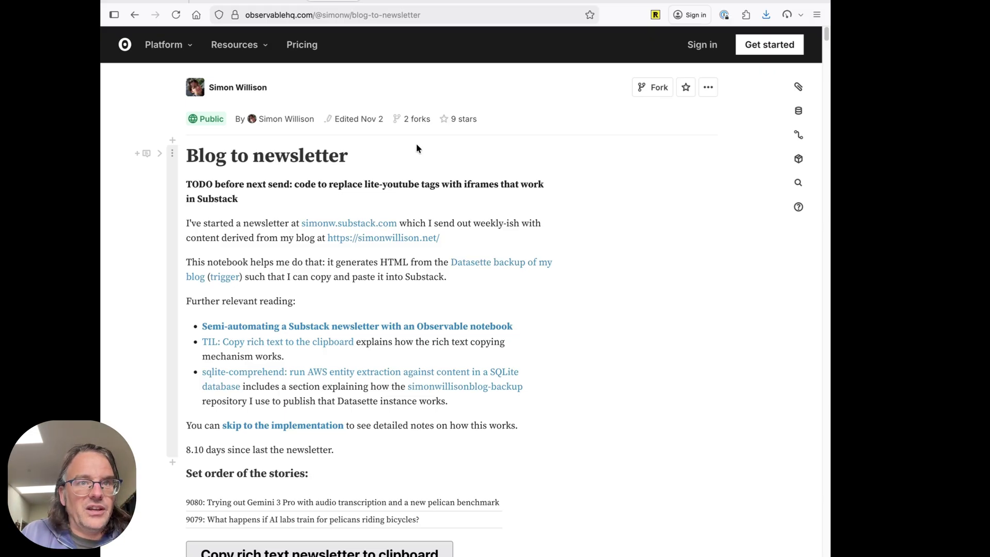
key(ctrl+shift+Tab)
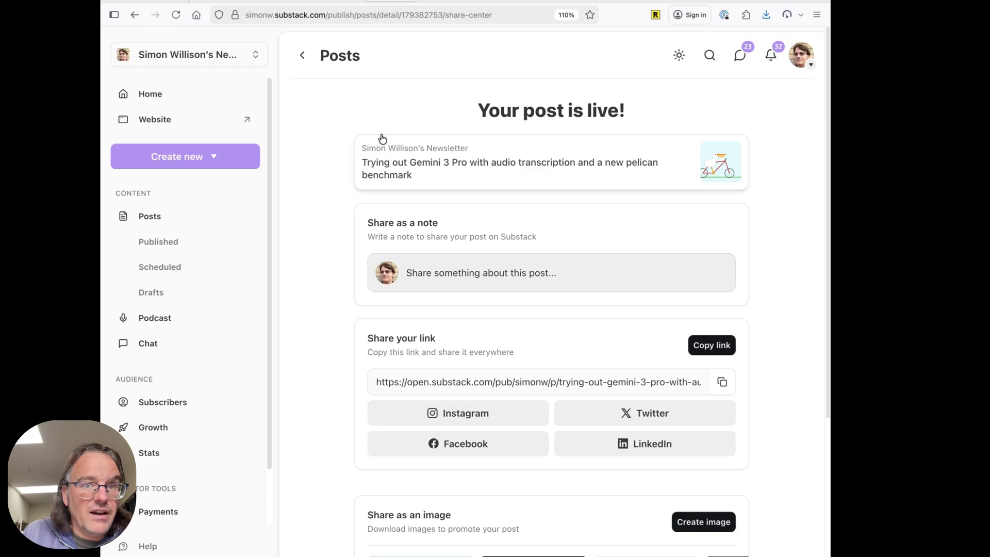